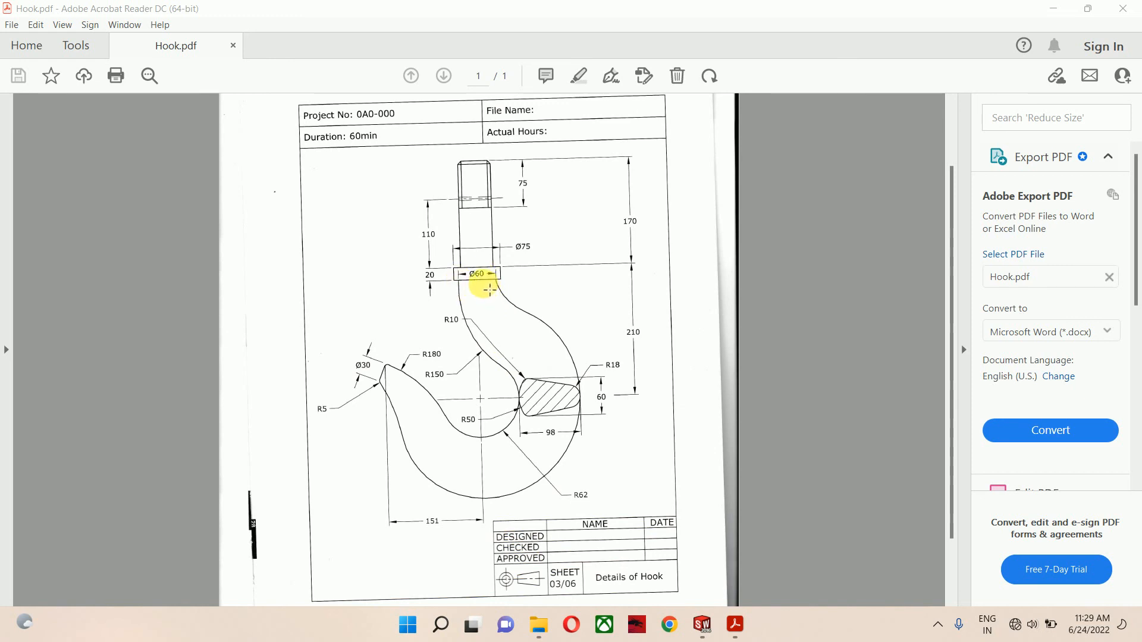
# Step: Examine the hook drawing's views and dimensions, including the shank, collar, curved body radii and hatched cross-section
pyautogui.scroll(3, 485, 275)
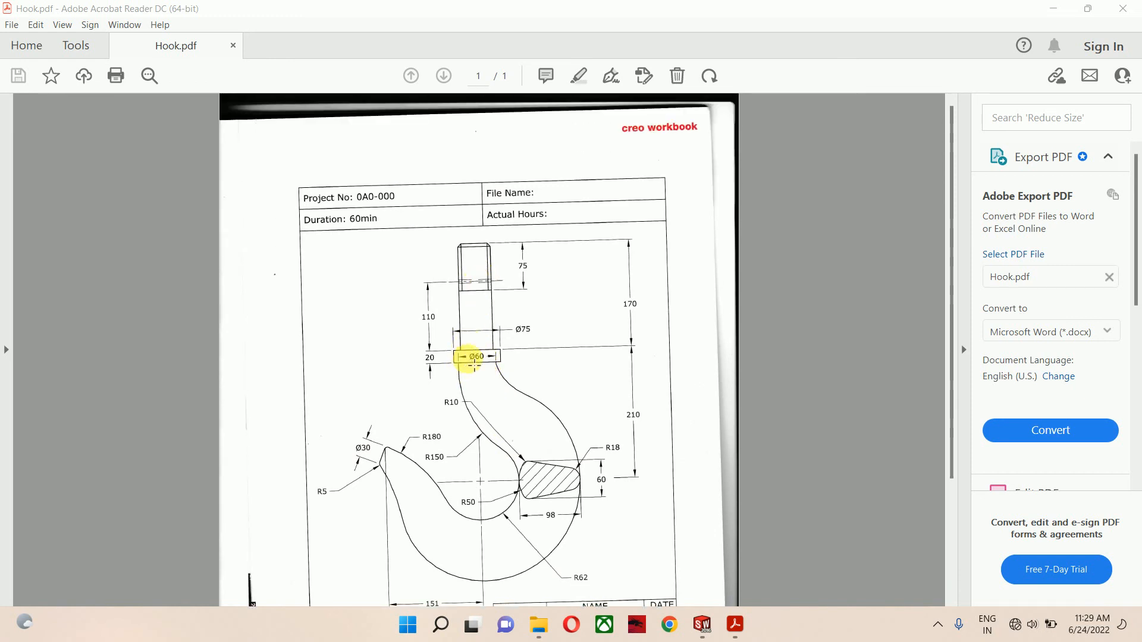
pyautogui.scroll(-2, 470, 350)
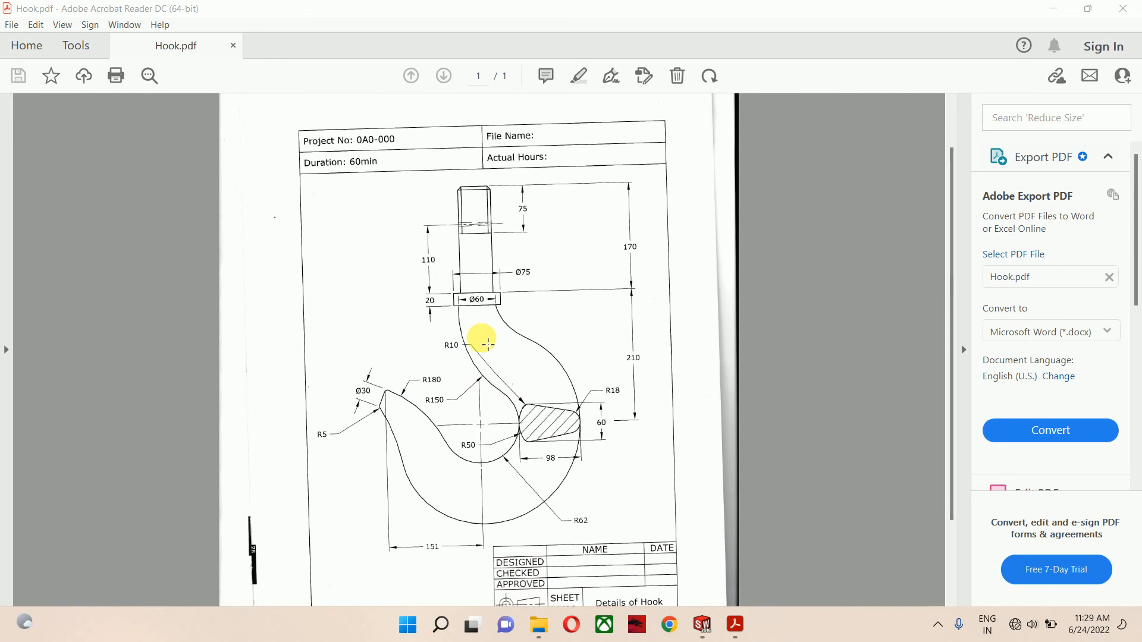
pyautogui.scroll(2, 479, 351)
pyautogui.scroll(-3, 473, 354)
pyautogui.scroll(3, 471, 356)
pyautogui.scroll(-3, 474, 363)
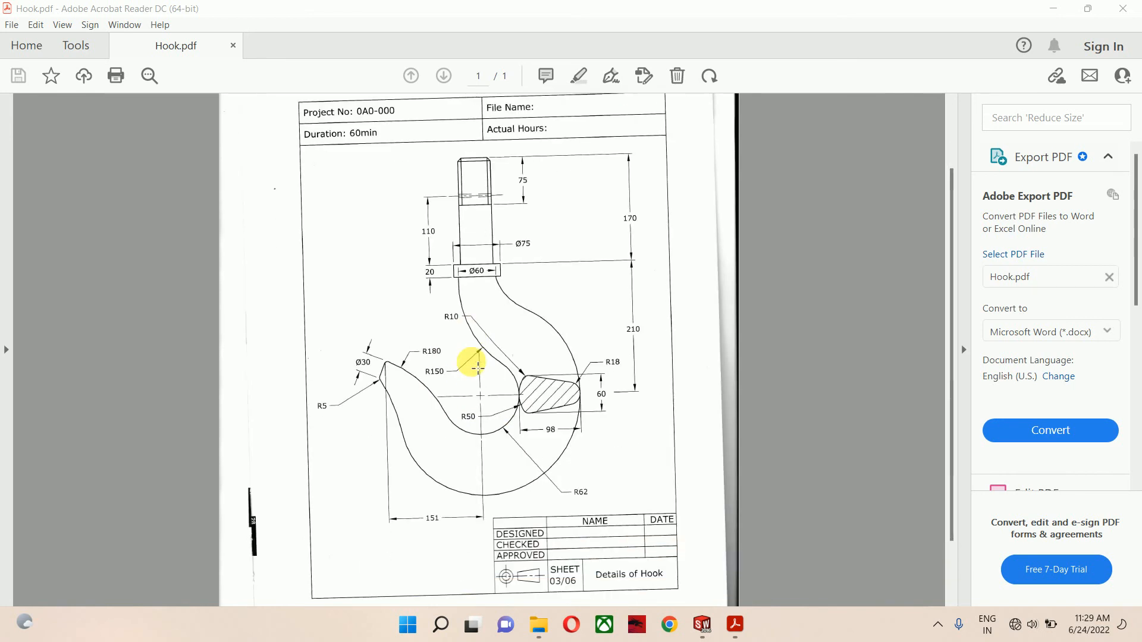
pyautogui.keyDown('ctrl'); pyautogui.scroll(2, 477, 316); pyautogui.keyUp('ctrl')
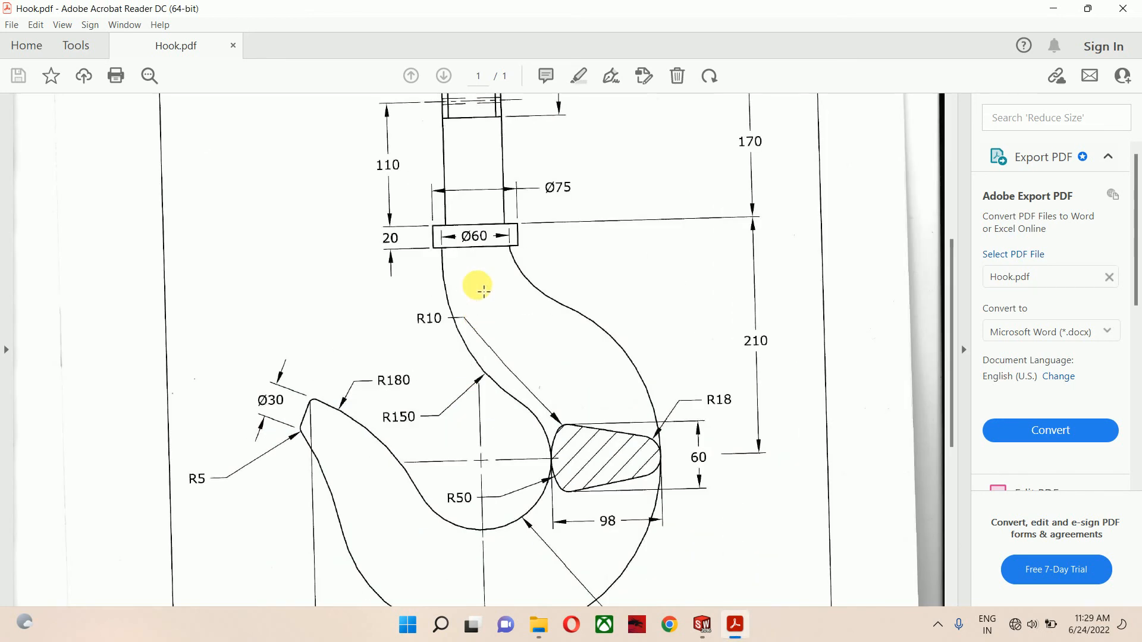
pyautogui.keyDown('ctrl'); pyautogui.scroll(3, 483, 291); pyautogui.keyUp('ctrl')
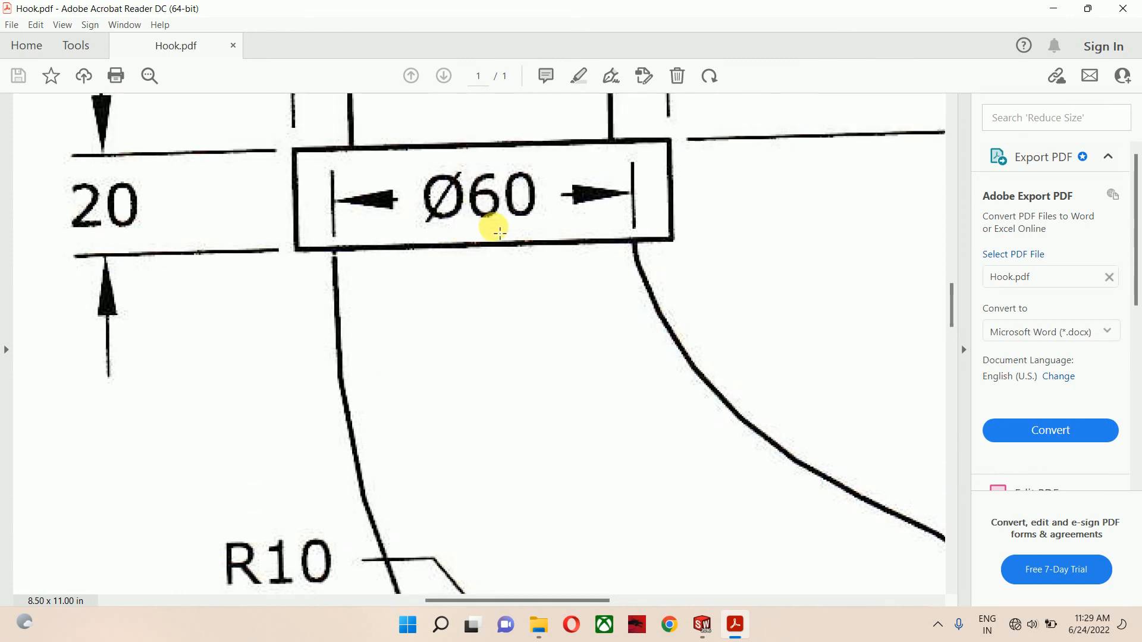
pyautogui.keyDown('ctrl'); pyautogui.scroll(-4, 499, 232); pyautogui.keyUp('ctrl')
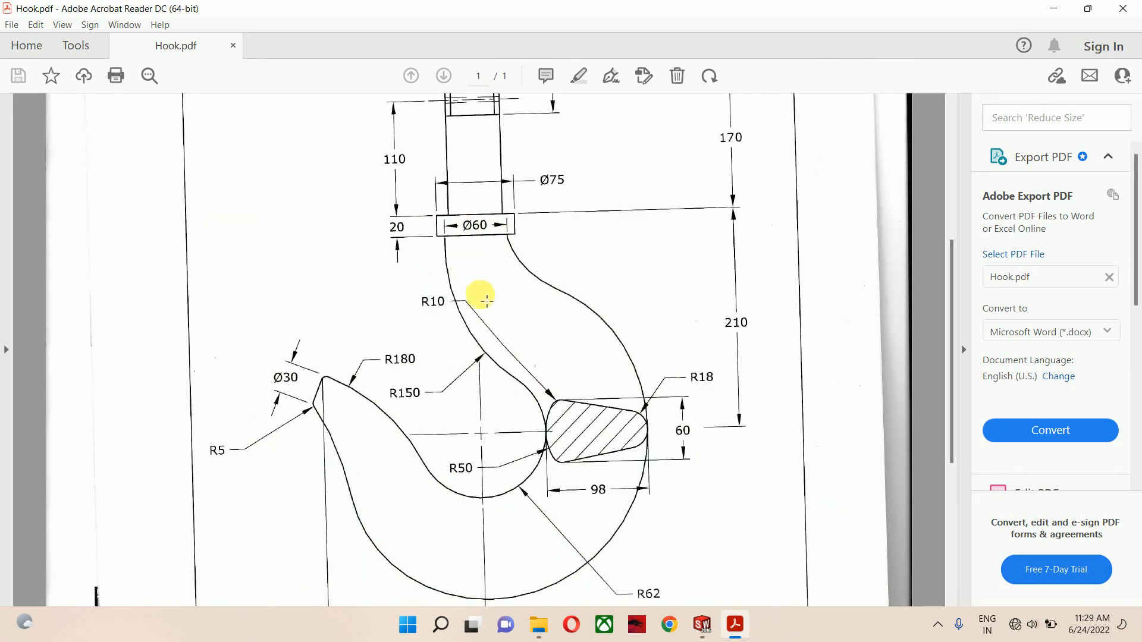
pyautogui.scroll(-1, 506, 311)
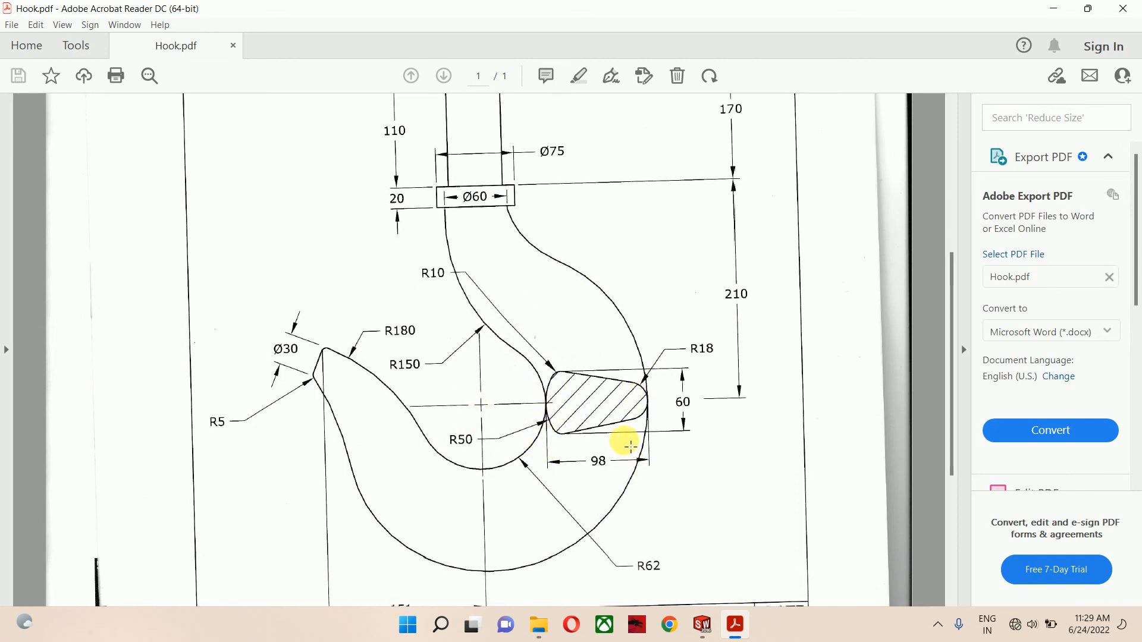
pyautogui.scroll(-2, 629, 445)
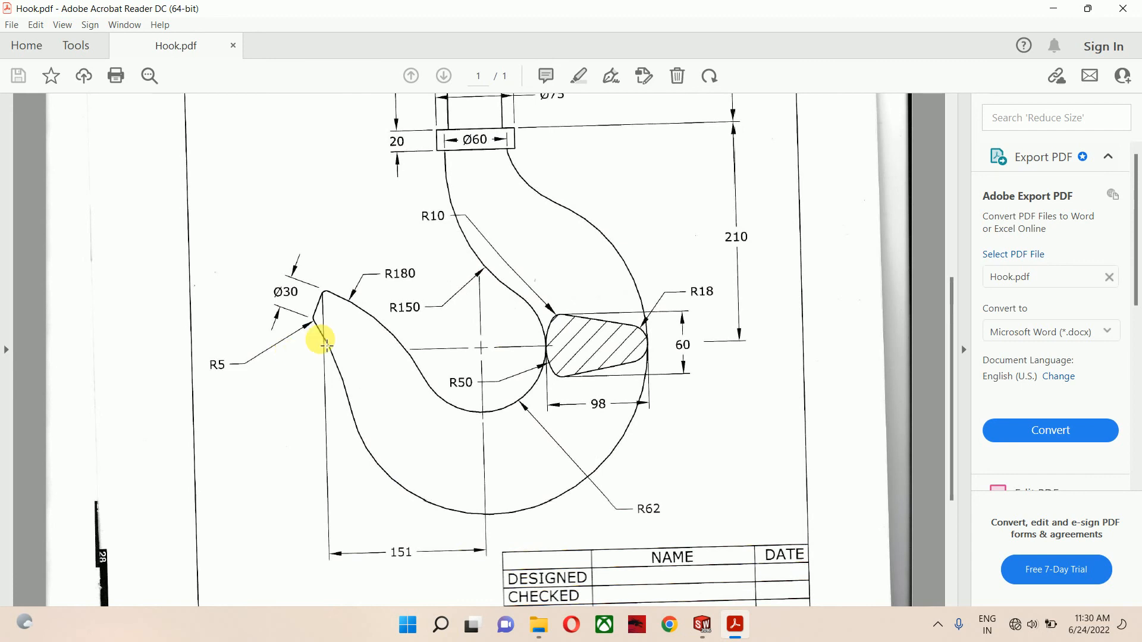
# Step: Switch to SOLIDWORKS and create a new Part document
pyautogui.click(703, 623)
pyautogui.click(109, 15)
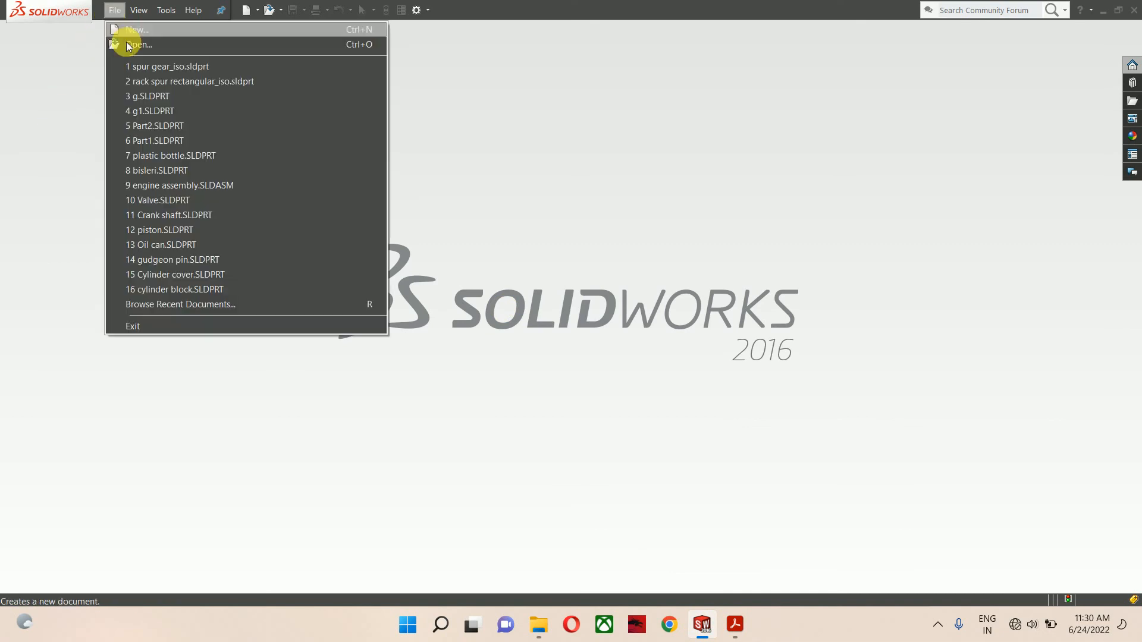
pyautogui.click(127, 30)
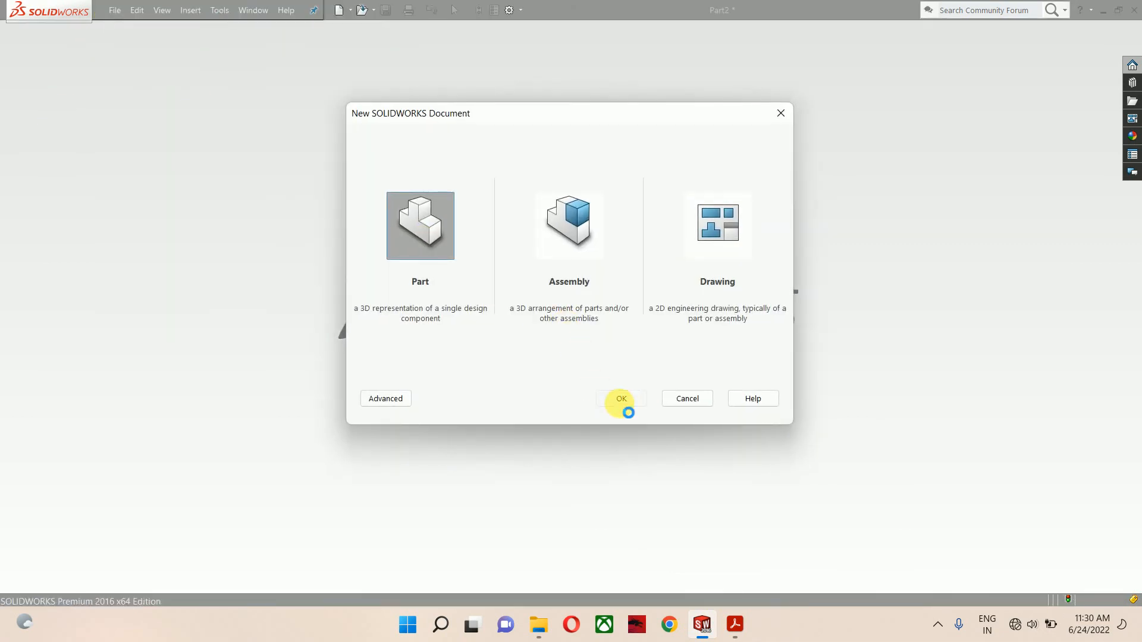
pyautogui.click(617, 400)
# Step: Start a new sketch on the Front Plane
pyautogui.click(28, 253)
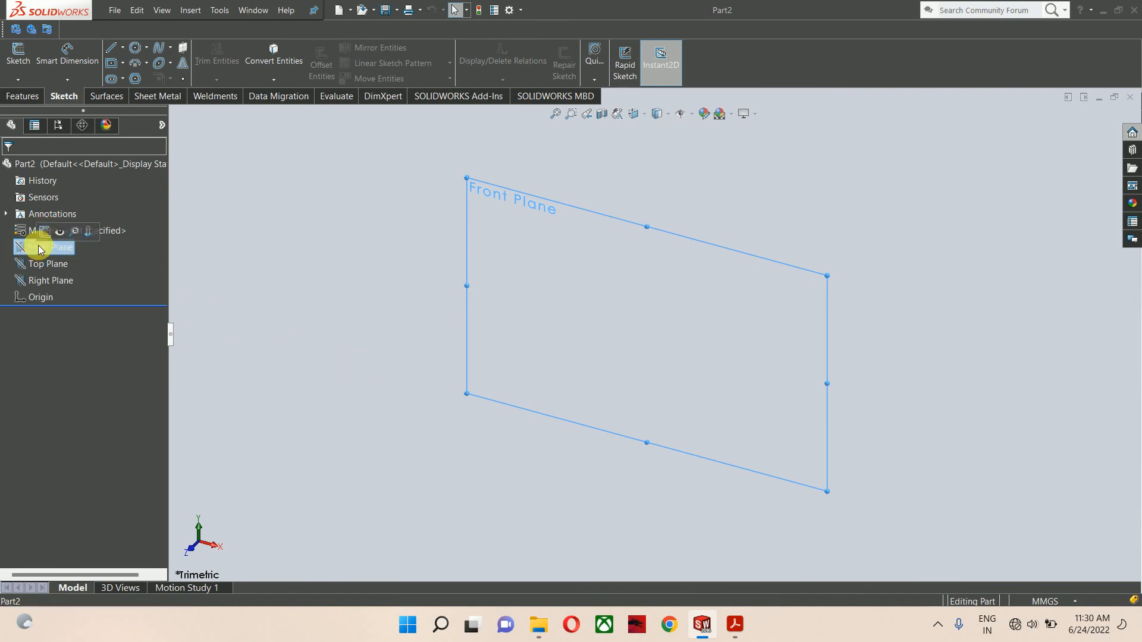
pyautogui.click(49, 247)
pyautogui.click(44, 245)
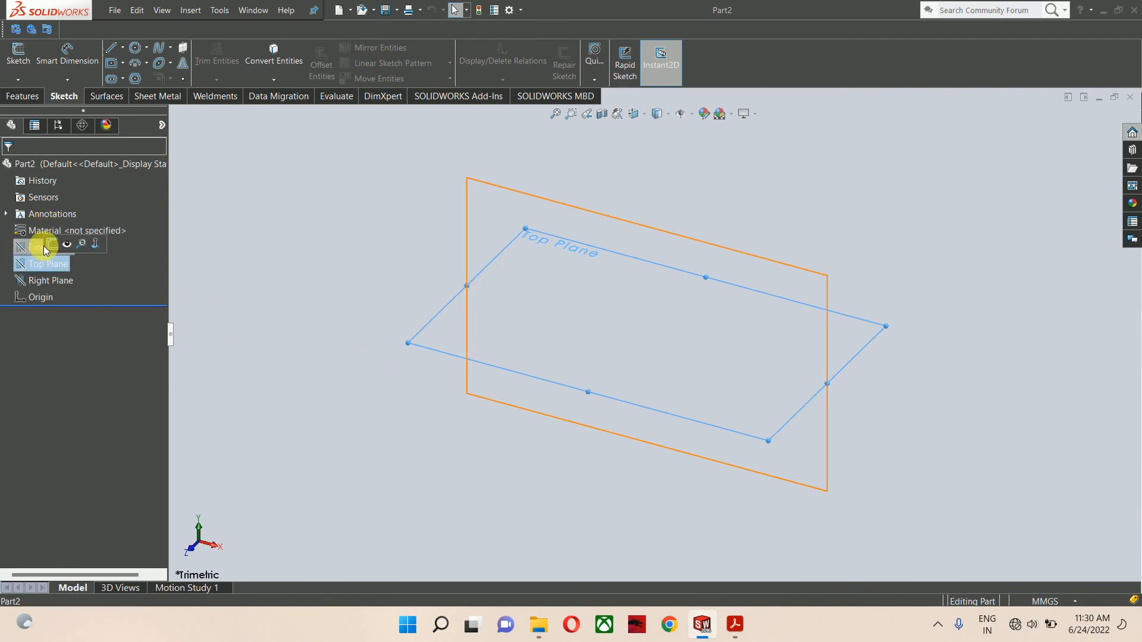
pyautogui.click(51, 233)
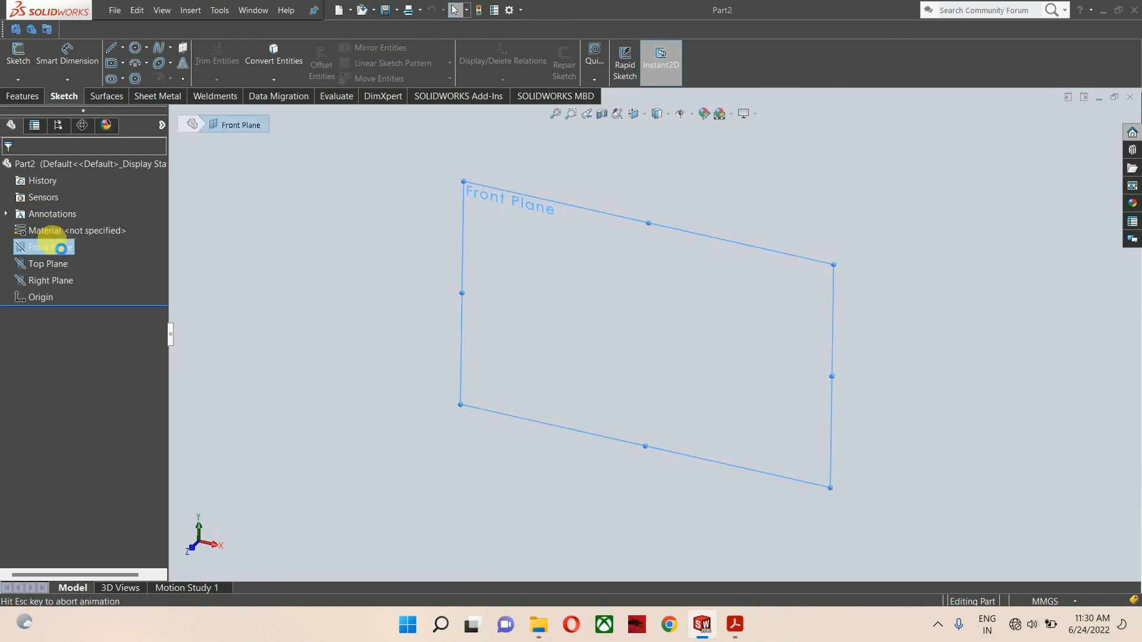
# Step: Check the hook drawing, return to SOLIDWORKS, and sketch a horizontal centerline ending at the origin and a vertical one rising from it
pyautogui.hotkey('alt', 'Tab')
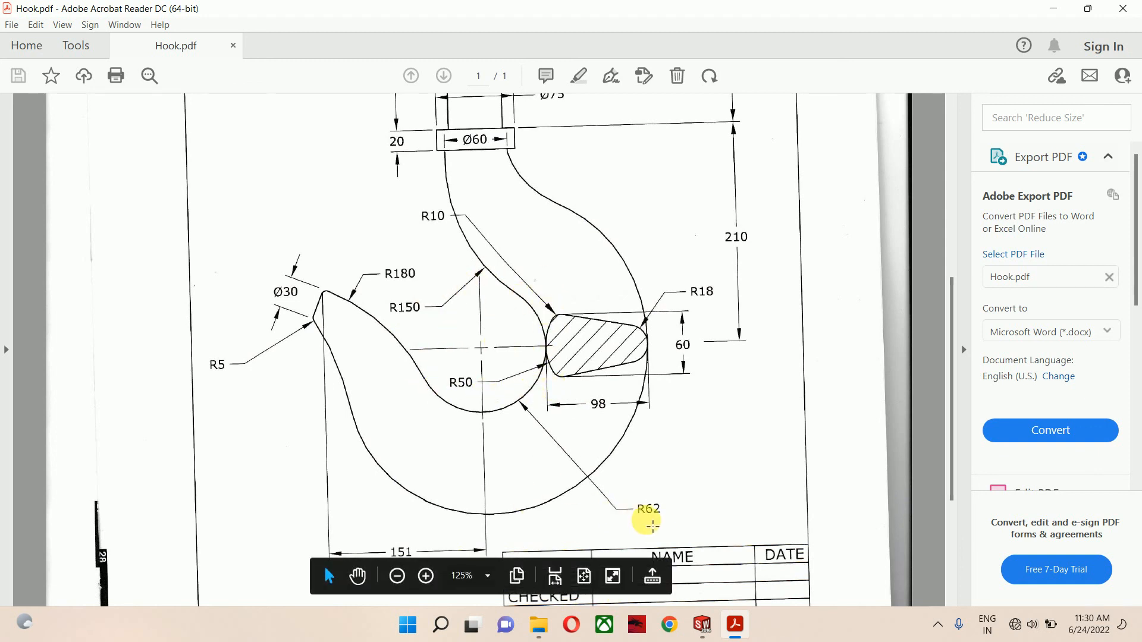
pyautogui.scroll(-1, 411, 531)
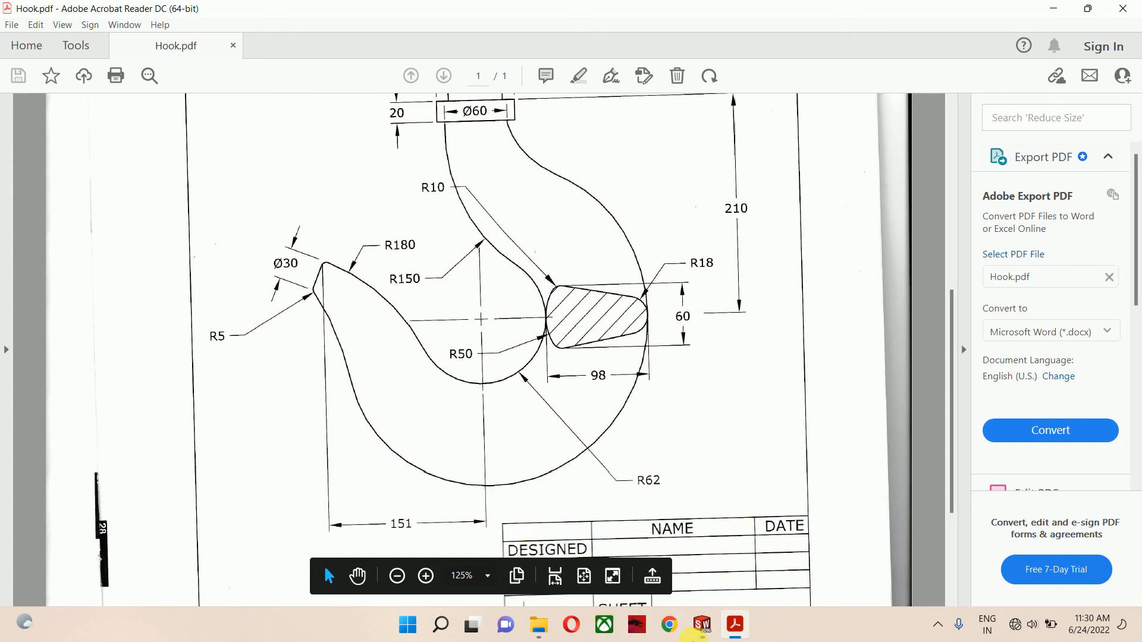
pyautogui.click(702, 625)
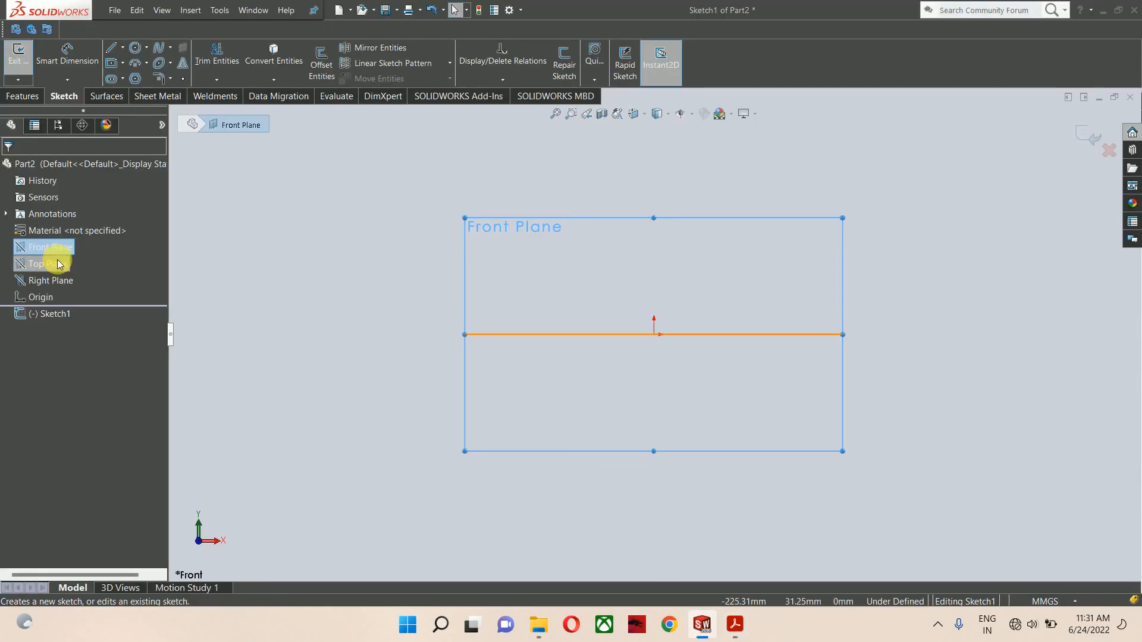
pyautogui.click(135, 48)
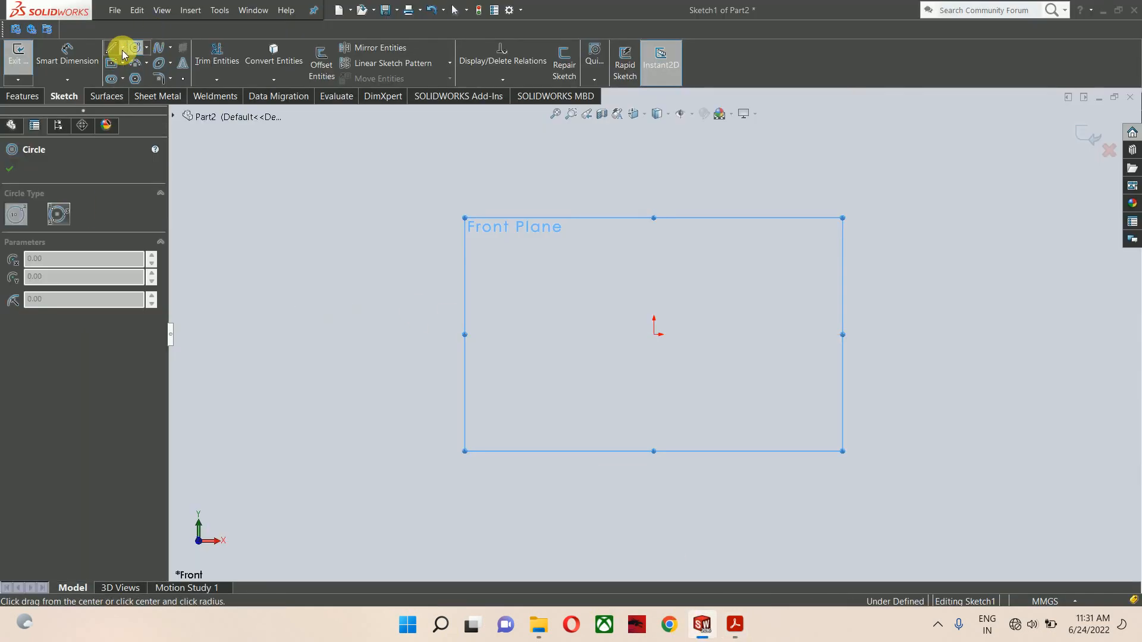
pyautogui.click(123, 48)
pyautogui.click(128, 79)
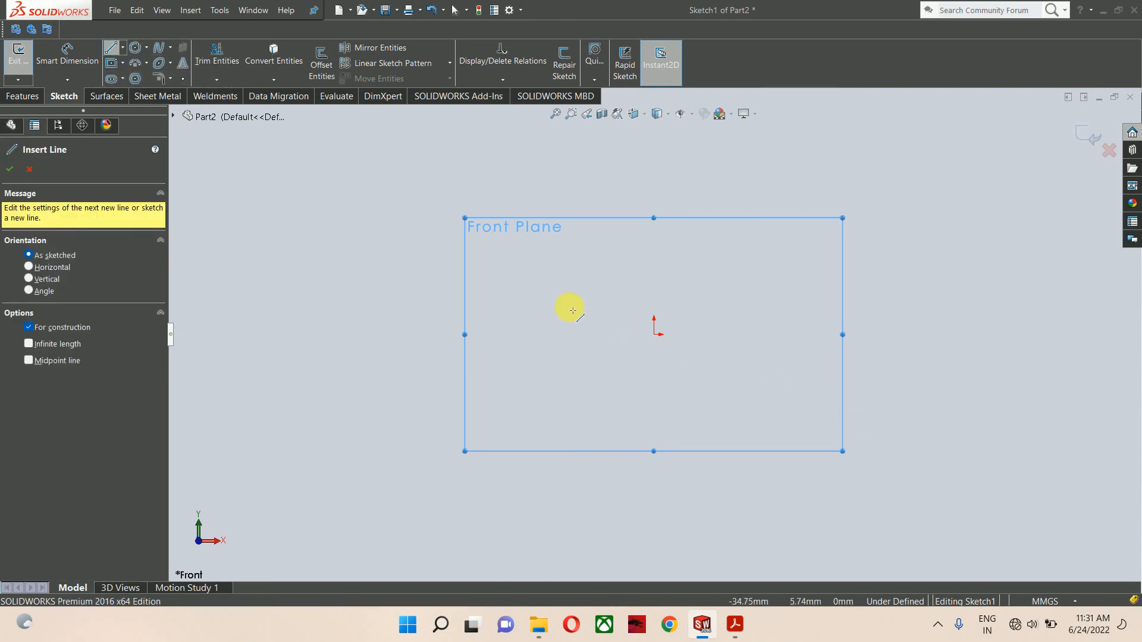
pyautogui.click(505, 333)
pyautogui.click(654, 334)
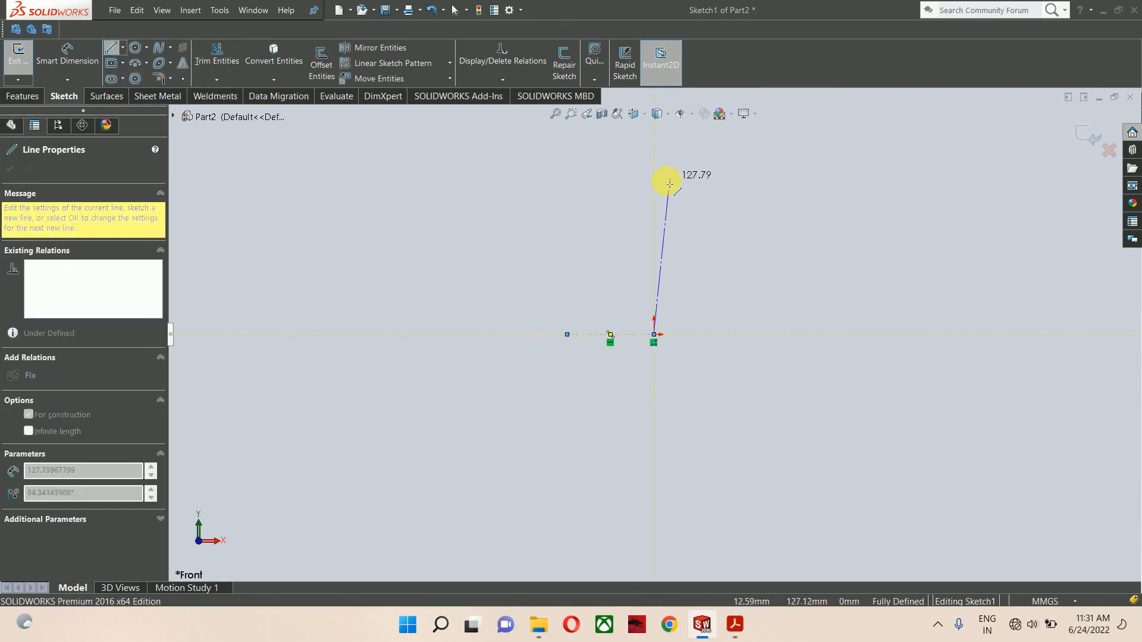
pyautogui.click(655, 202)
pyautogui.press('Escape')
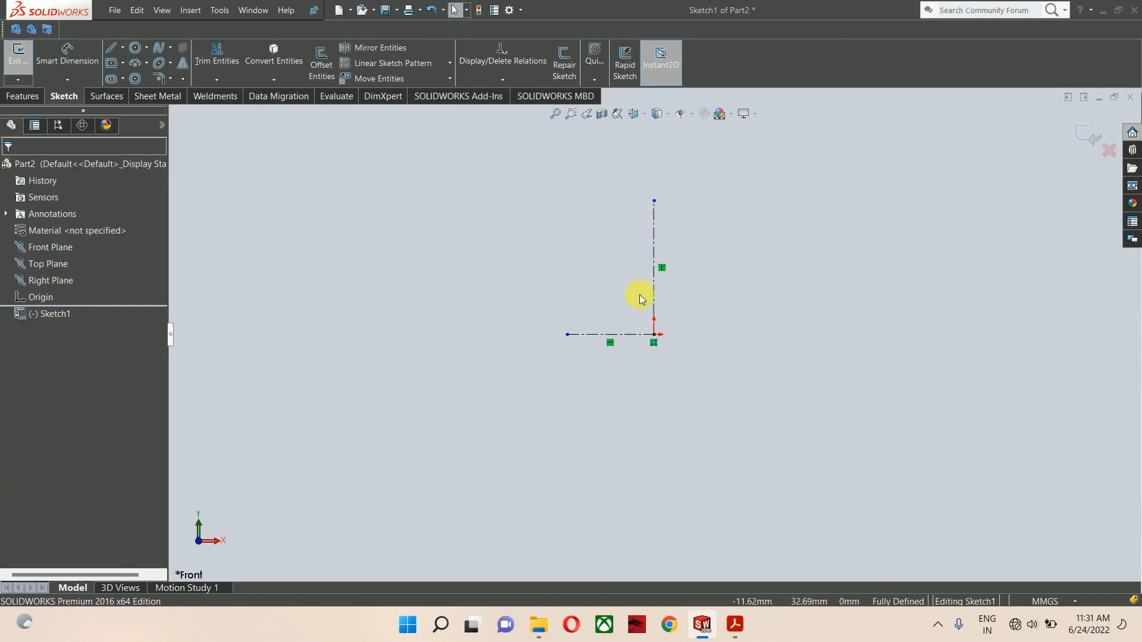
# Step: Sketch a circle centred on the origin with a diameter of about 62 mm
pyautogui.scroll(-1, 648, 295)
pyautogui.moveTo(623, 351); pyautogui.dragTo(781, 358, button='right')
pyautogui.scroll(-3, 660, 345)
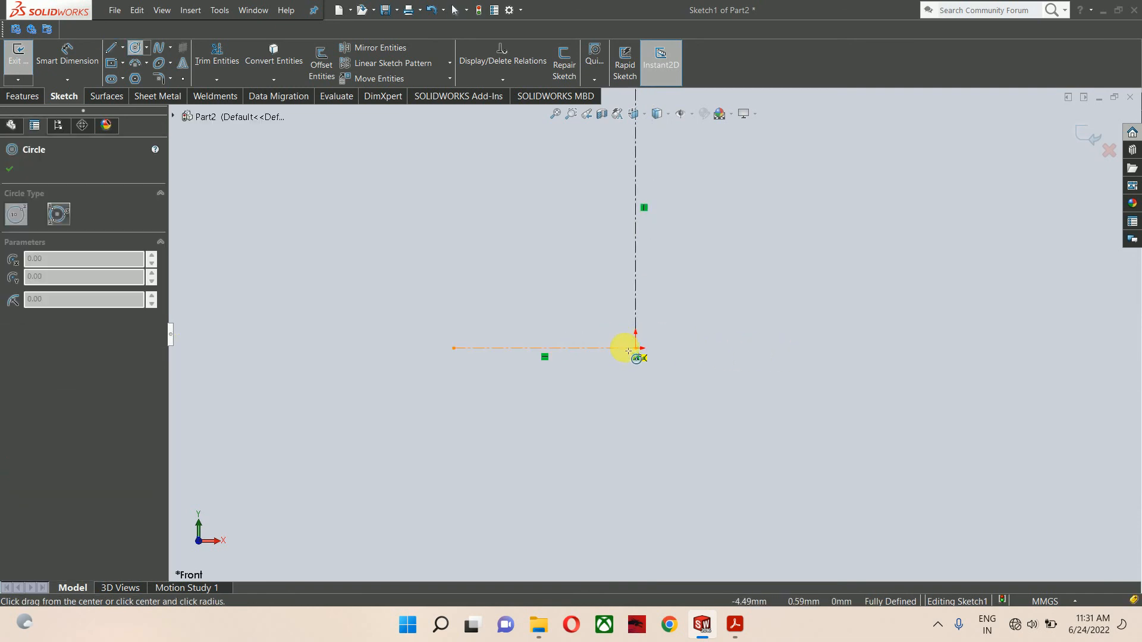
pyautogui.click(636, 348)
pyautogui.click(676, 280)
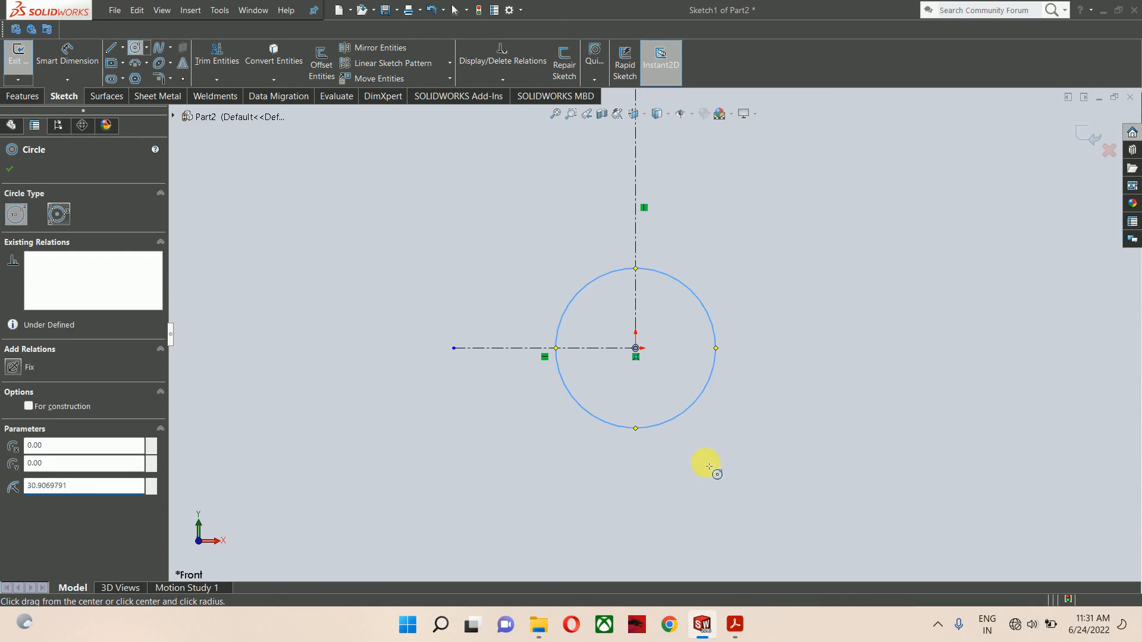
pyautogui.moveTo(708, 466); pyautogui.dragTo(682, 300, button='right')
pyautogui.click(687, 297)
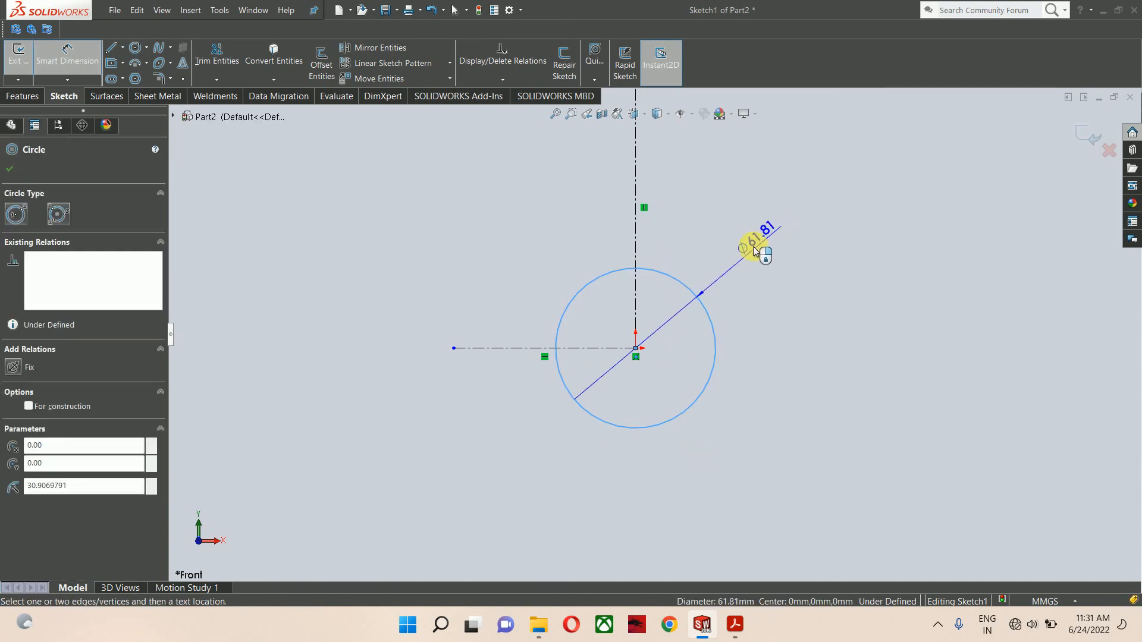
pyautogui.press('Escape')
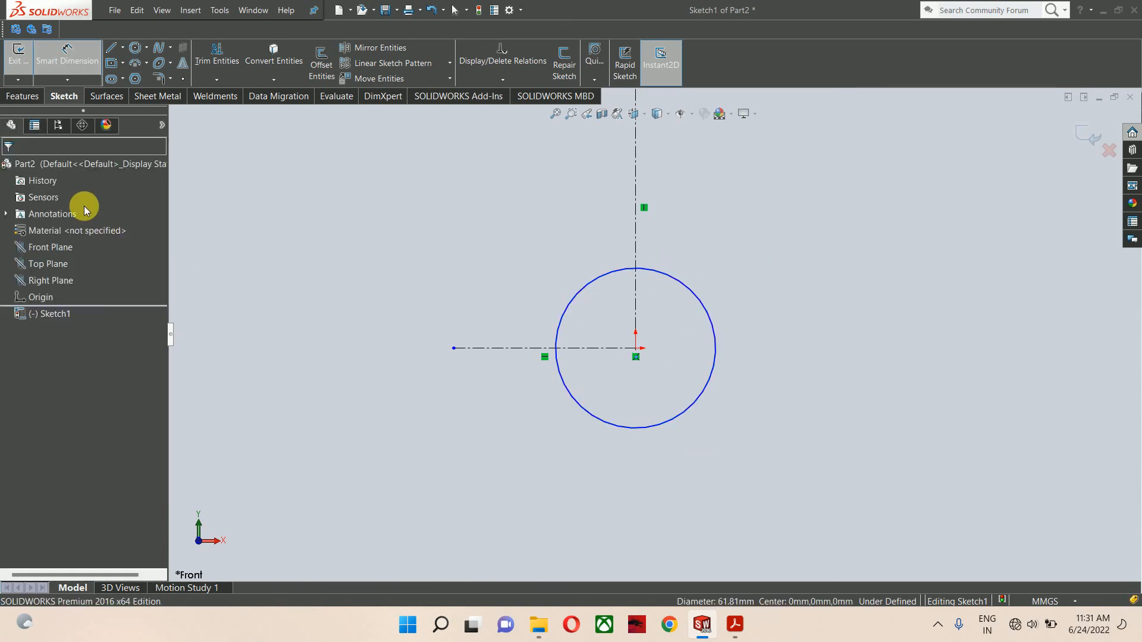
# Step: Sketch a three-point arc of about 88 mm radius from the circle's lower-left edge to a point above the horizontal centerline's outer end
pyautogui.click(132, 74)
pyautogui.scroll(-2, 542, 449)
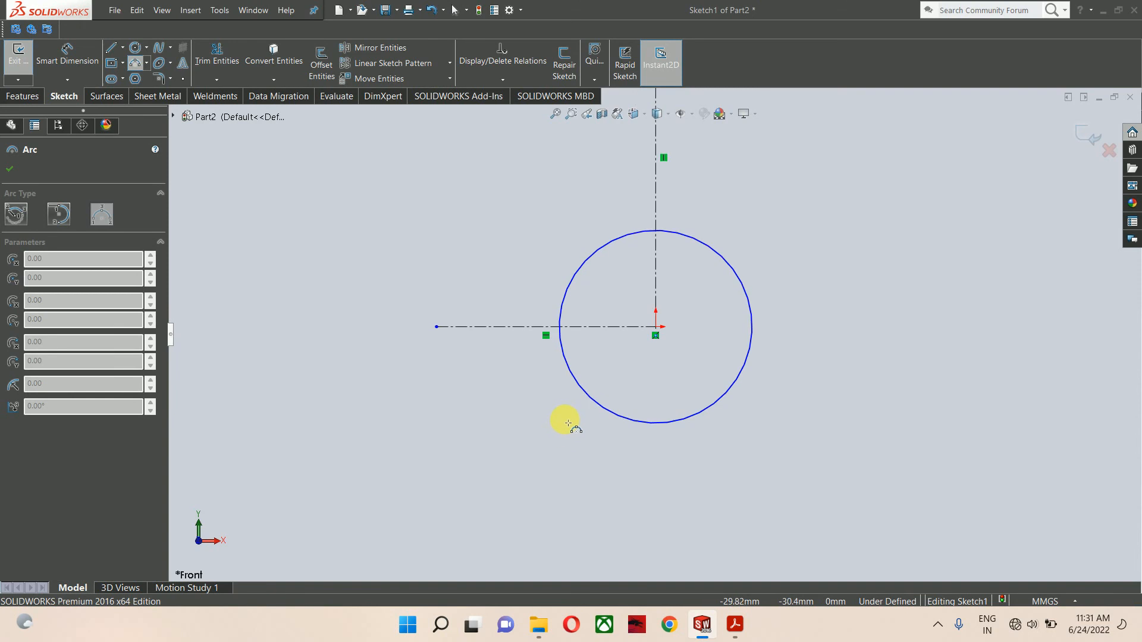
pyautogui.click(605, 410)
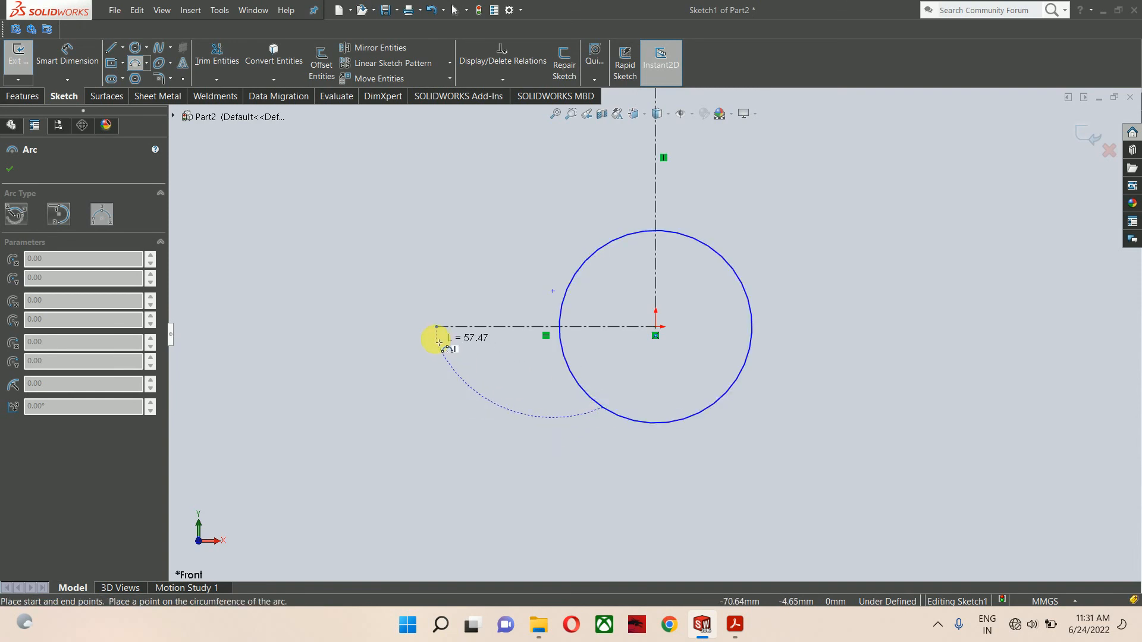
pyautogui.click(438, 262)
pyautogui.scroll(-2, 491, 307)
pyautogui.click(530, 314)
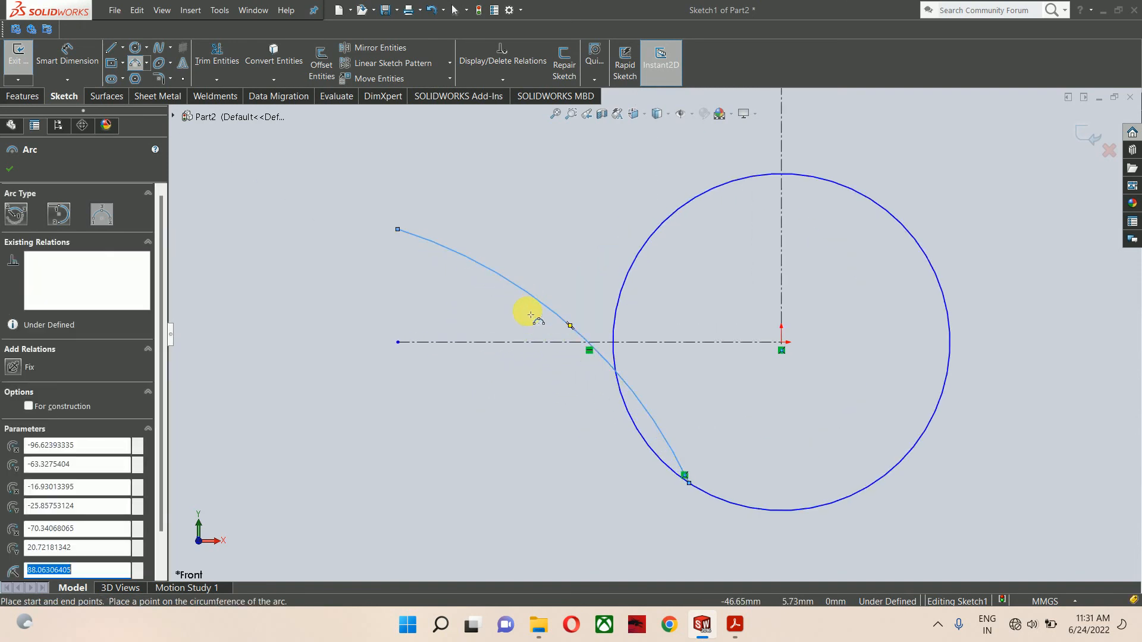
pyautogui.press('Escape')
# Step: Add a tangent relation between the circle and the arc on its left side
pyautogui.moveTo(650, 280); pyautogui.dragTo(467, 351)
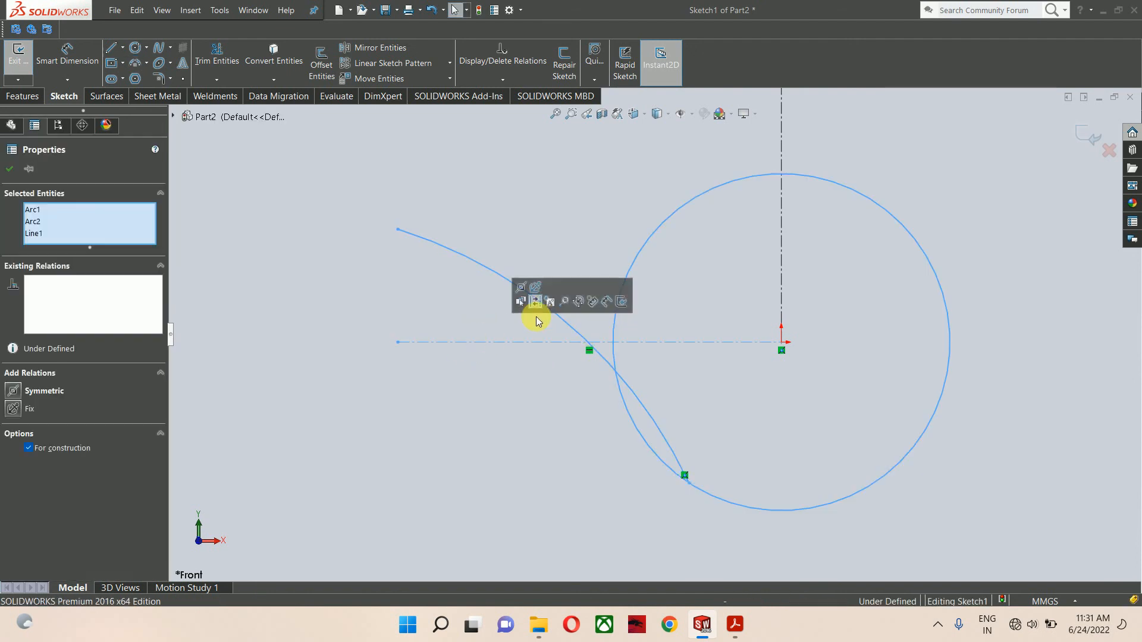
pyautogui.click(675, 262)
pyautogui.moveTo(681, 241); pyautogui.dragTo(523, 303)
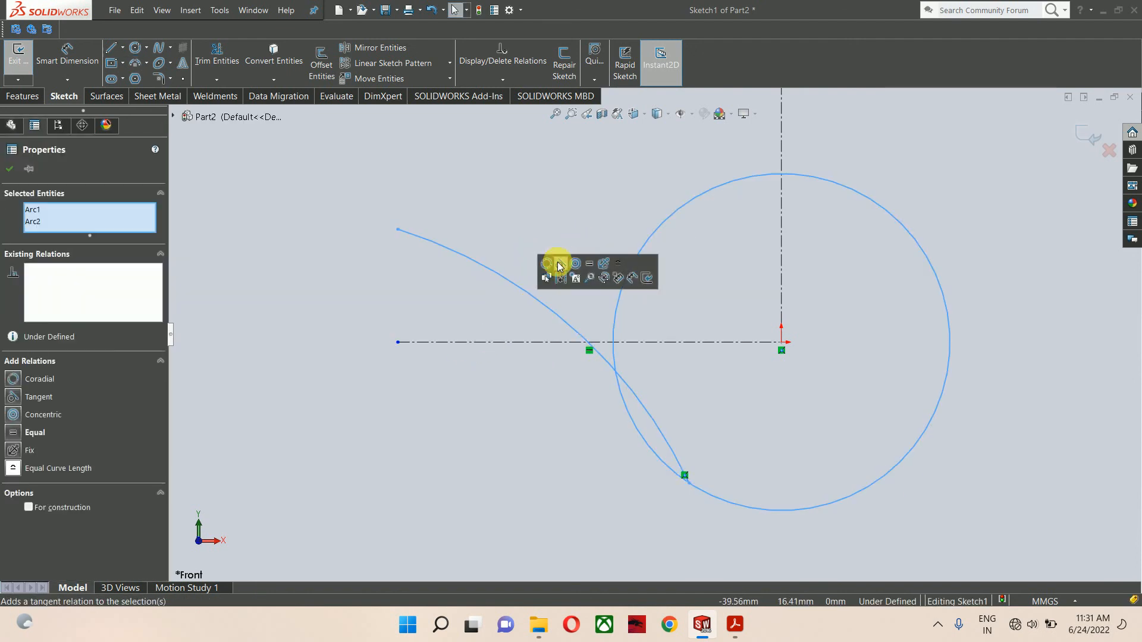
pyautogui.click(556, 263)
pyautogui.click(544, 166)
# Step: Sketch a three-point arc of about 135 mm radius from the circle's upper-right edge to just left of the vertical centerline's upper end
pyautogui.scroll(3, 573, 243)
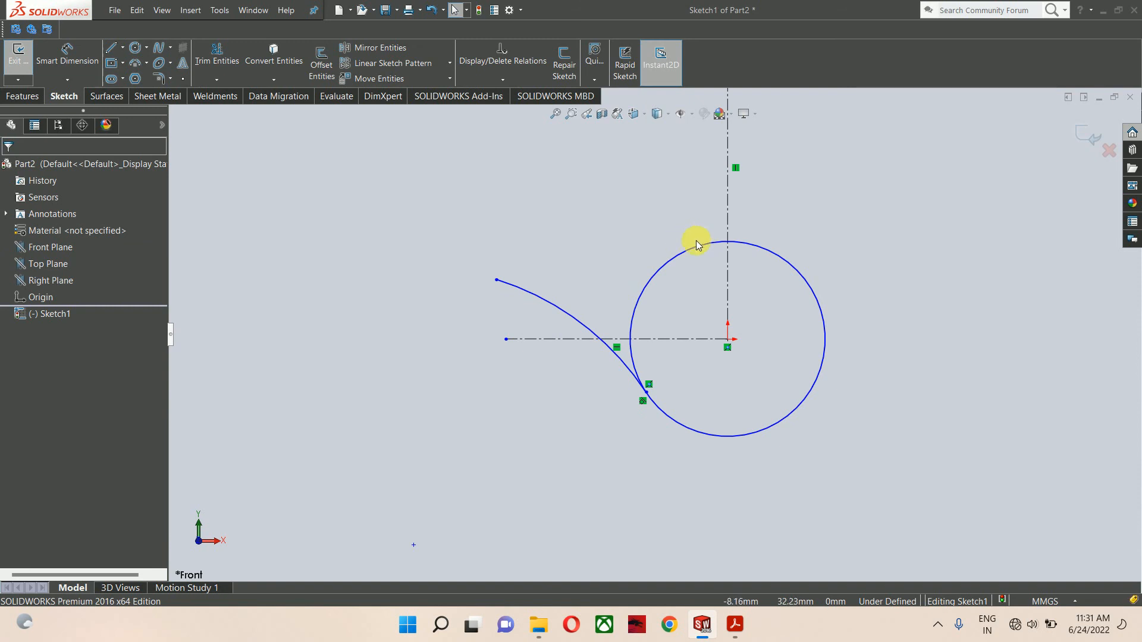
pyautogui.scroll(-2, 625, 270)
pyautogui.scroll(4, 712, 273)
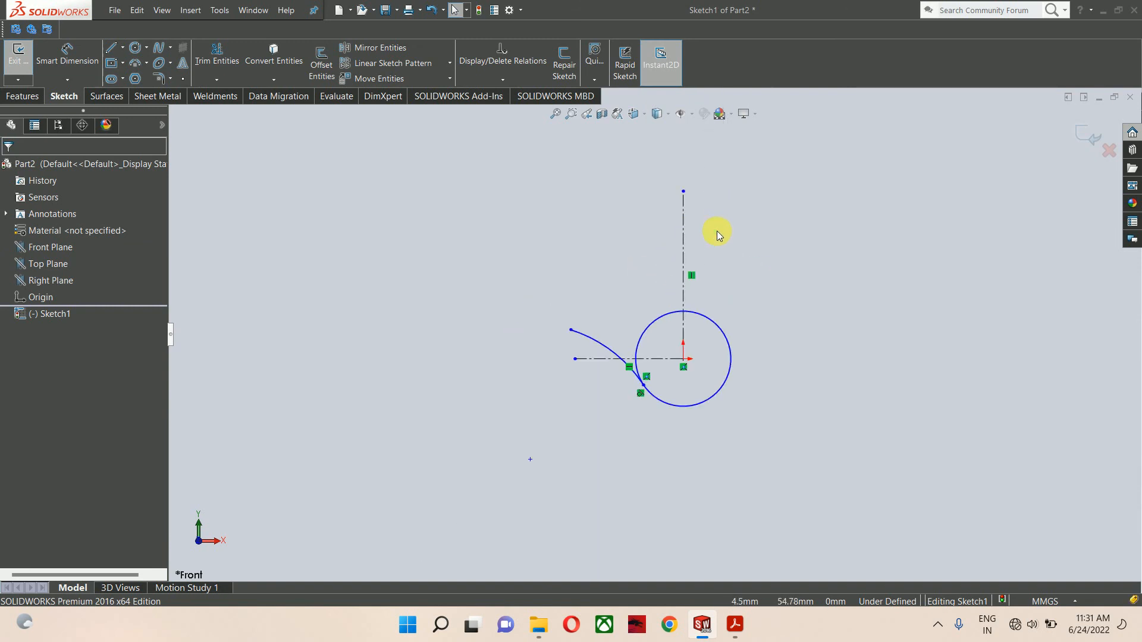
pyautogui.scroll(-1, 697, 239)
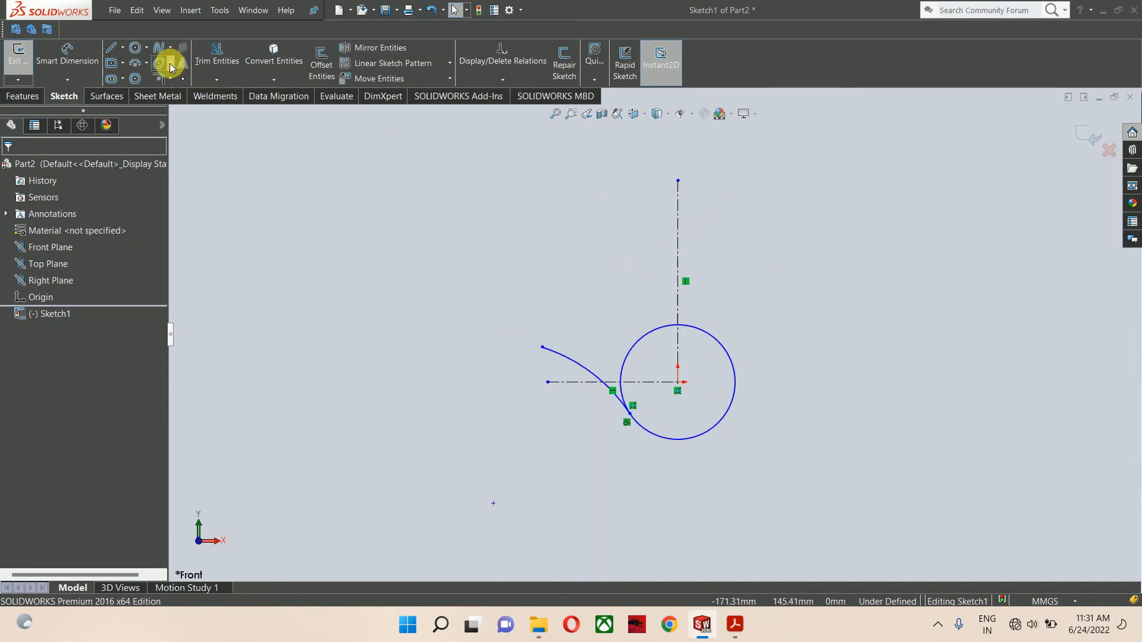
pyautogui.click(136, 63)
pyautogui.click(731, 347)
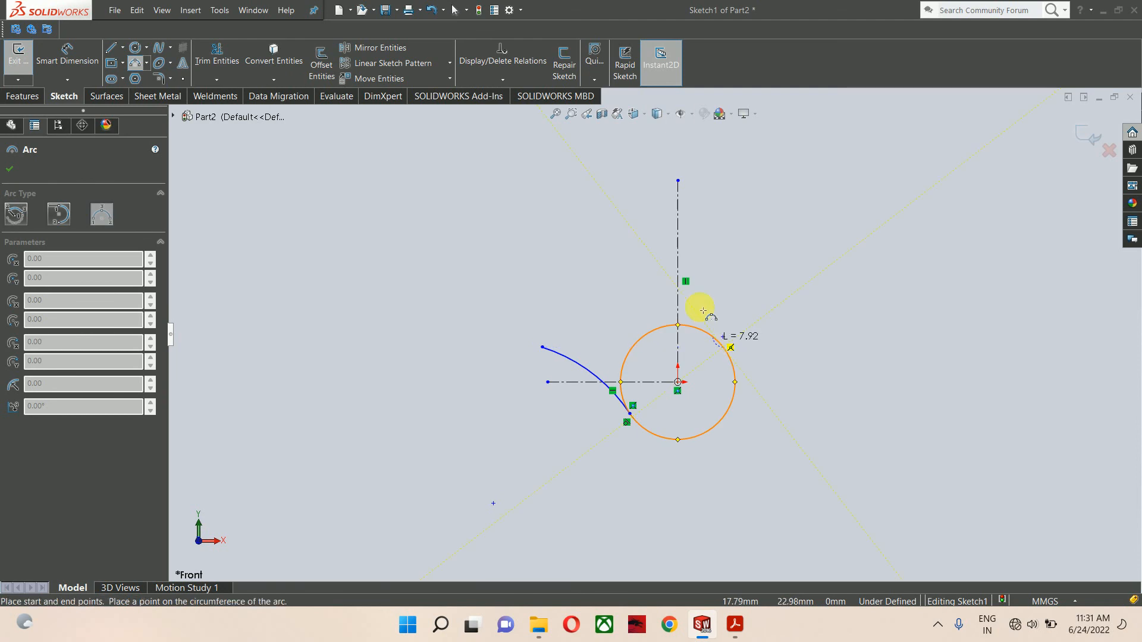
pyautogui.click(663, 186)
pyautogui.scroll(-3, 666, 190)
pyautogui.click(651, 274)
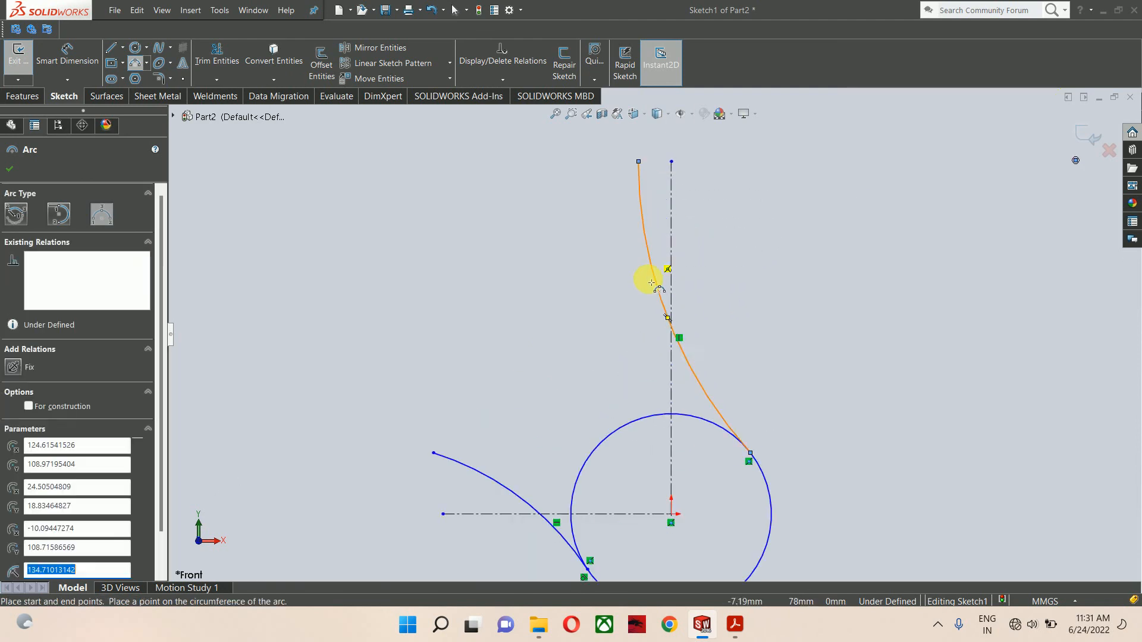
pyautogui.press('Escape')
# Step: Add a tangent relation between the circle and the upper three-point arc
pyautogui.click(717, 397)
pyautogui.keyDown('ctrl'); pyautogui.click(690, 417); pyautogui.keyUp('ctrl')
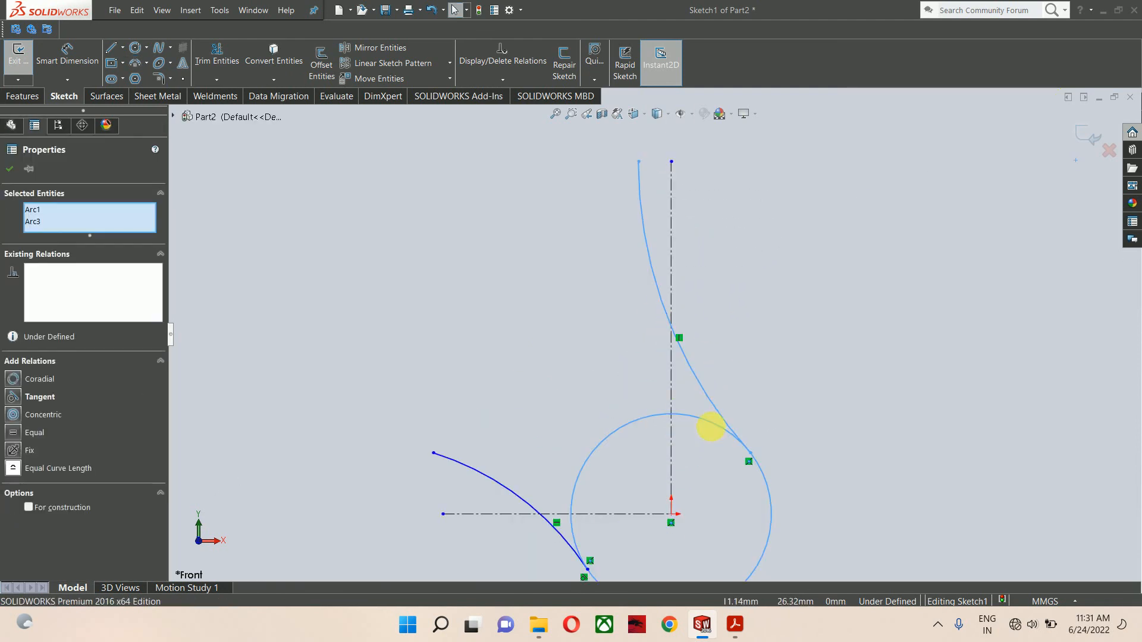
pyautogui.click(742, 394)
pyautogui.click(732, 541)
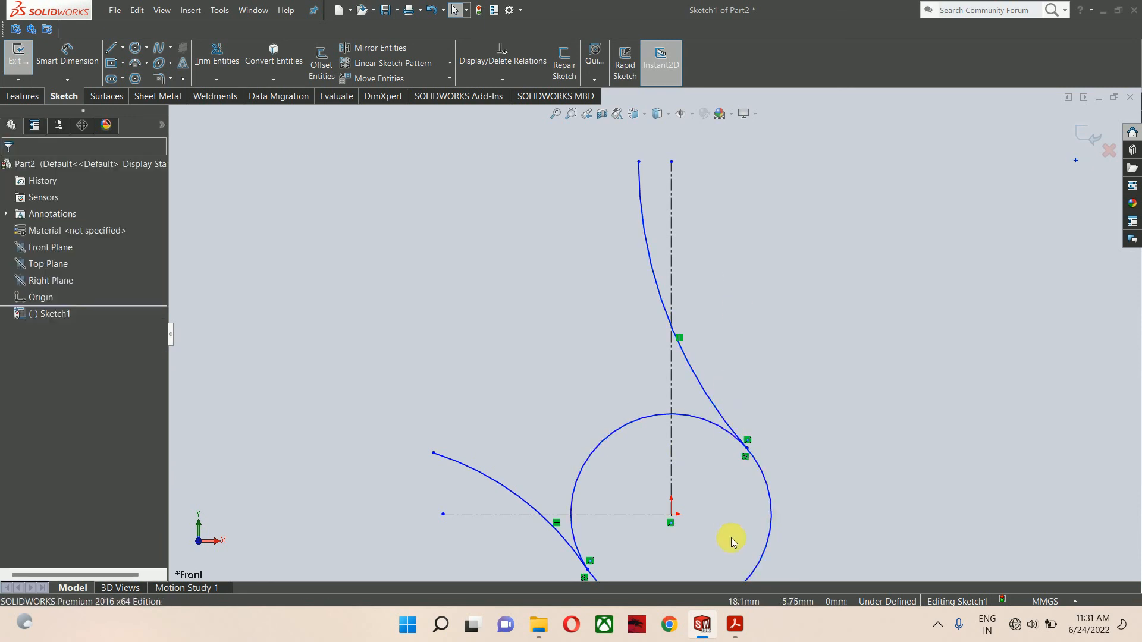
# Step: Check the shank end in Hook.pdf and draw a construction line about 10 mm long from the upper arc's end to the vertical centerline's upper end
pyautogui.click(735, 622)
pyautogui.scroll(1, 458, 173)
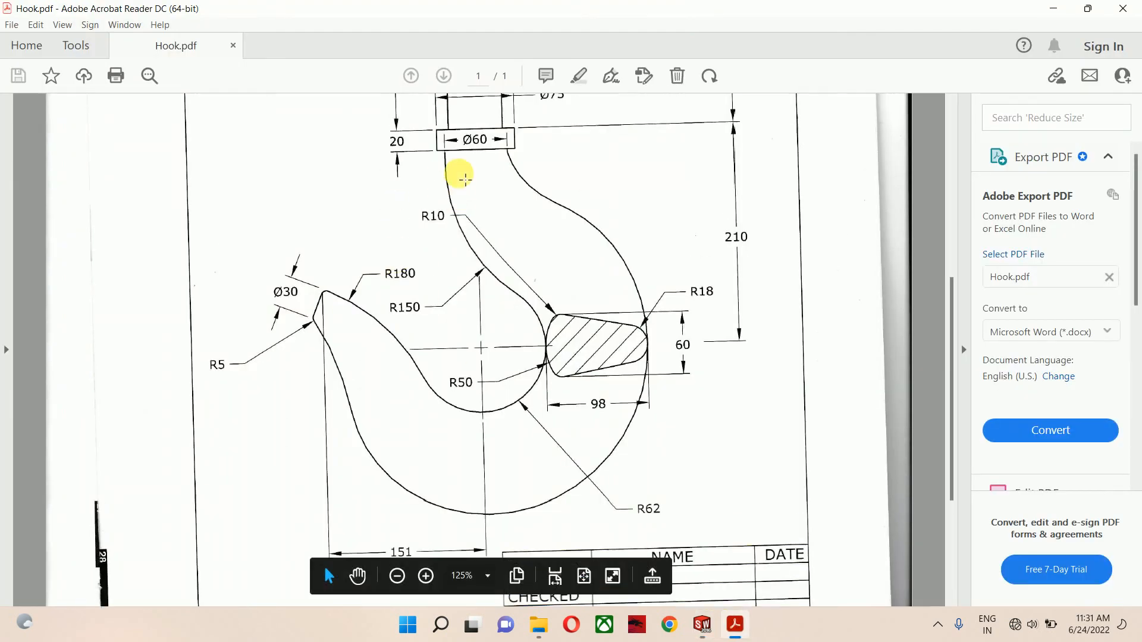
pyautogui.scroll(-1, 452, 178)
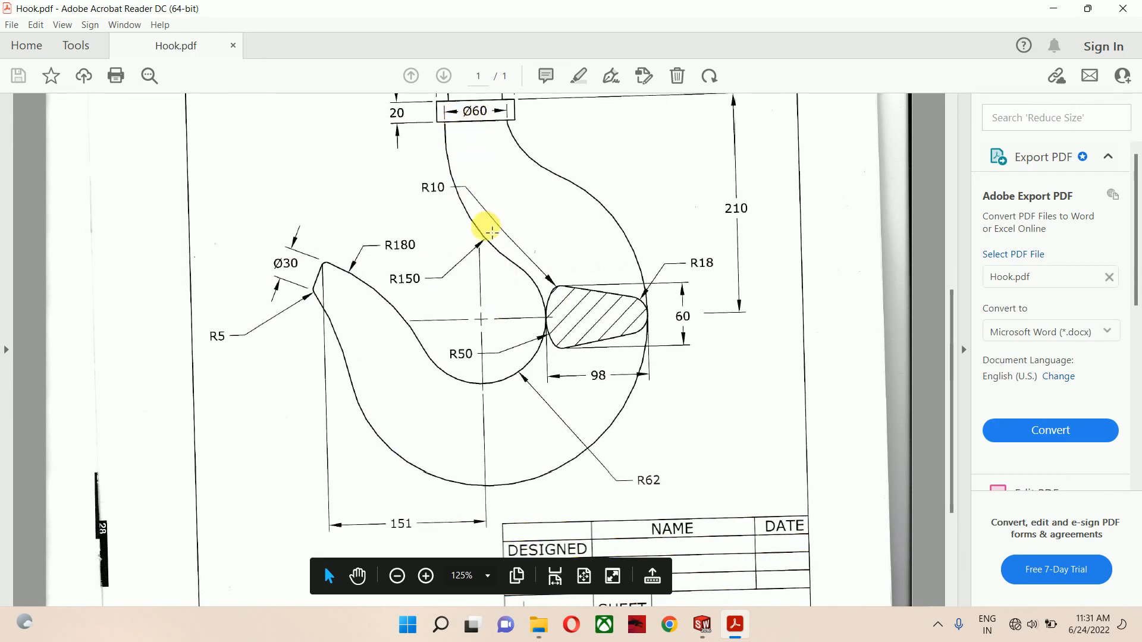
pyautogui.click(1051, 9)
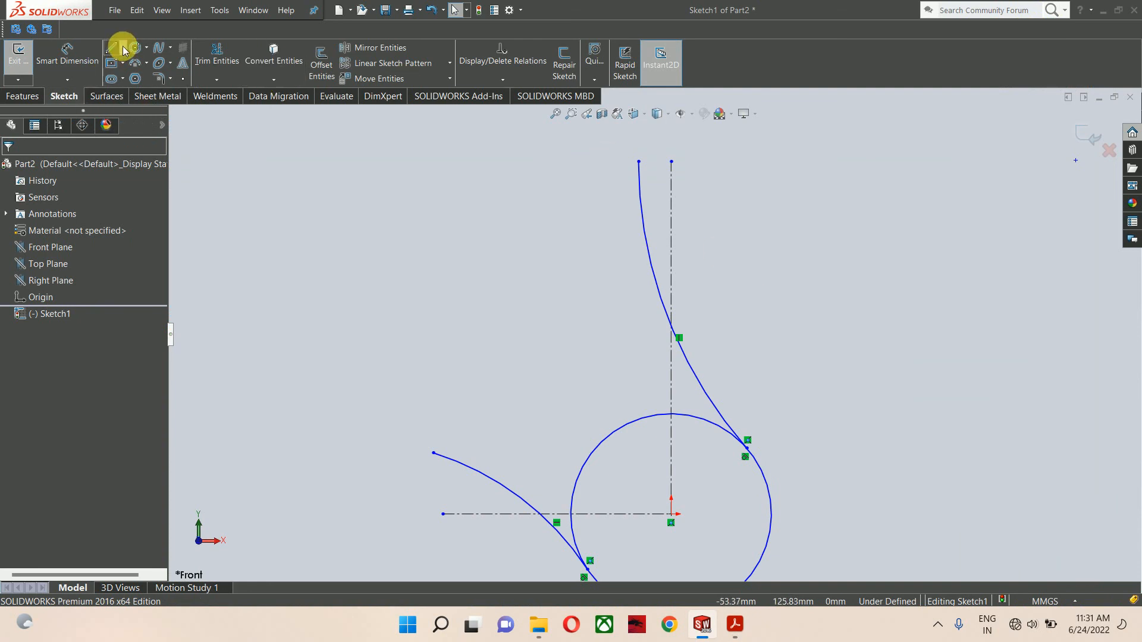
pyautogui.click(123, 47)
pyautogui.click(119, 78)
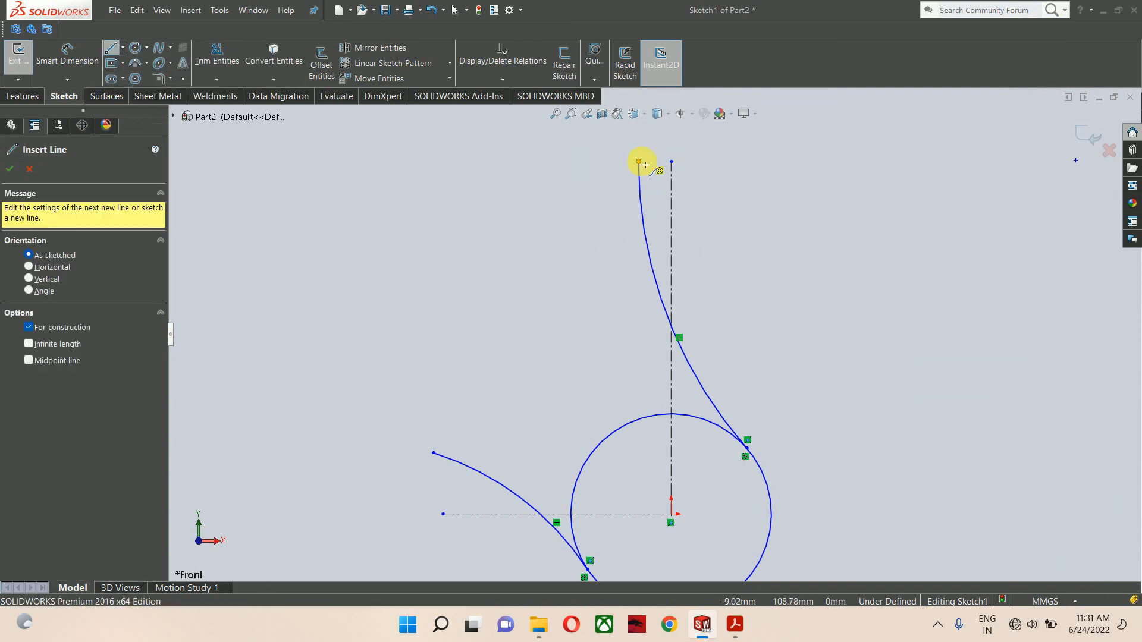
pyautogui.moveTo(646, 165); pyautogui.dragTo(672, 161)
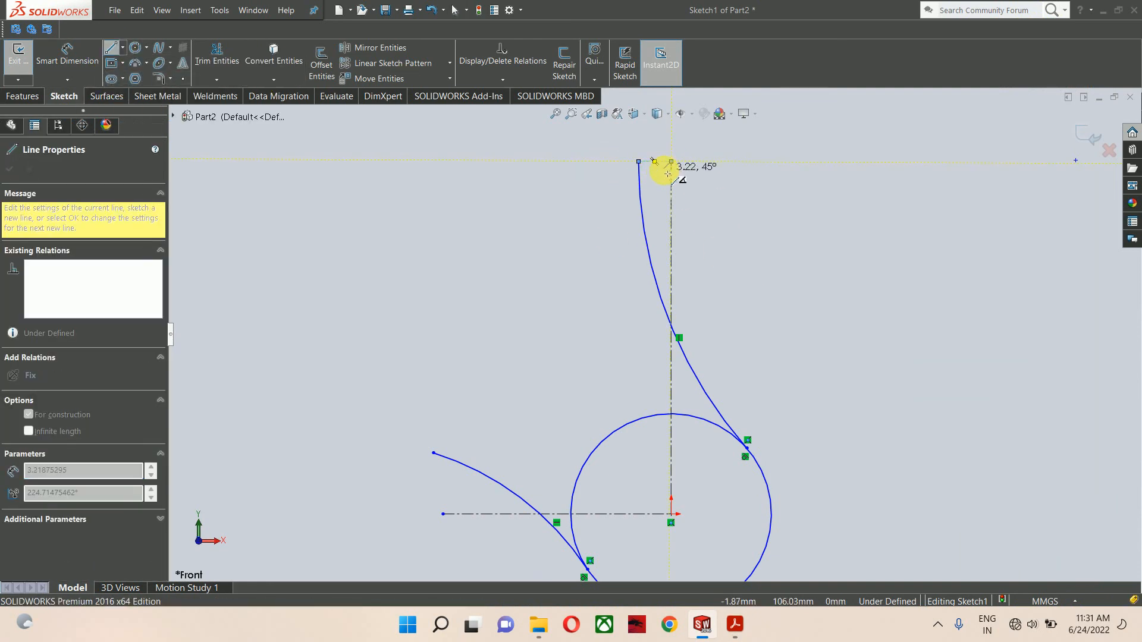
pyautogui.press('Escape')
# Step: Make the short construction line at the upper arc's end horizontal
pyautogui.scroll(2, 738, 351)
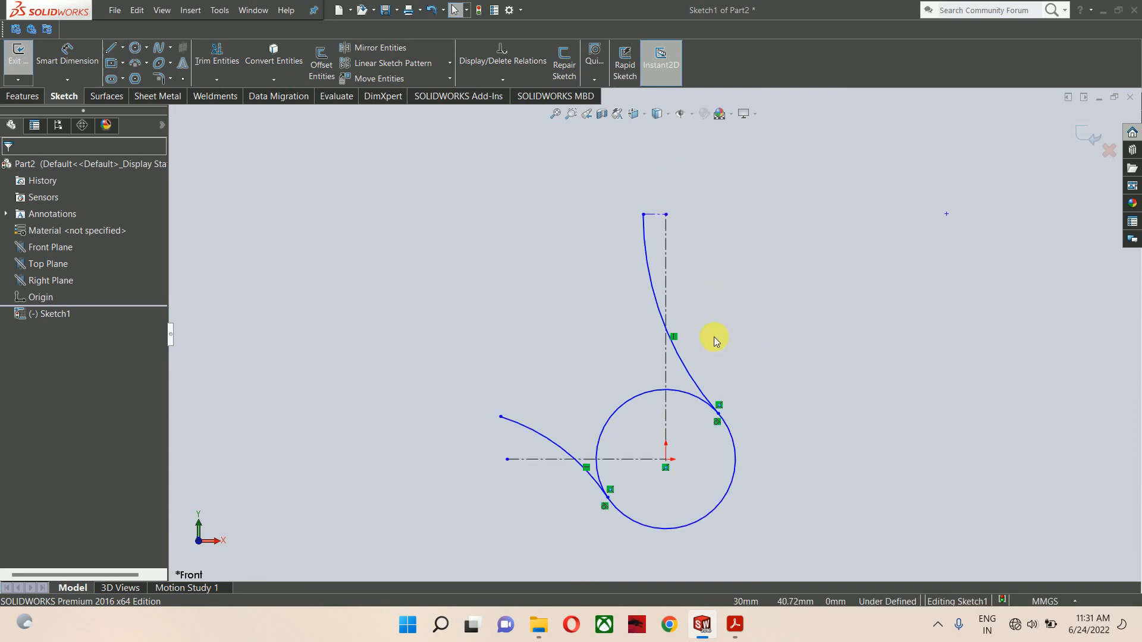
pyautogui.click(652, 215)
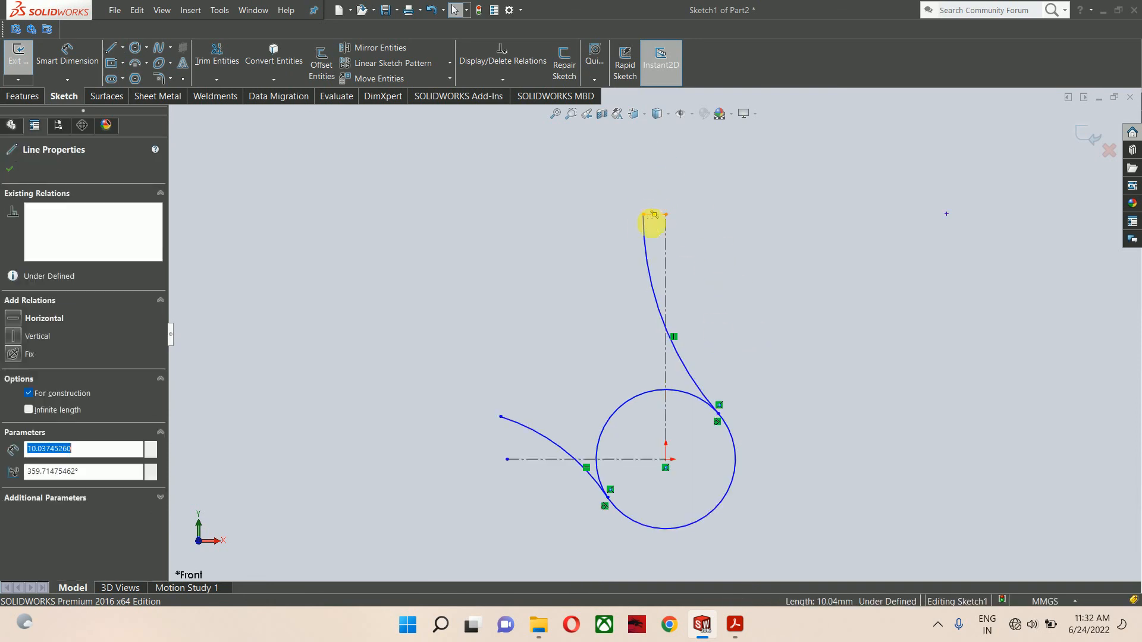
pyautogui.click(704, 317)
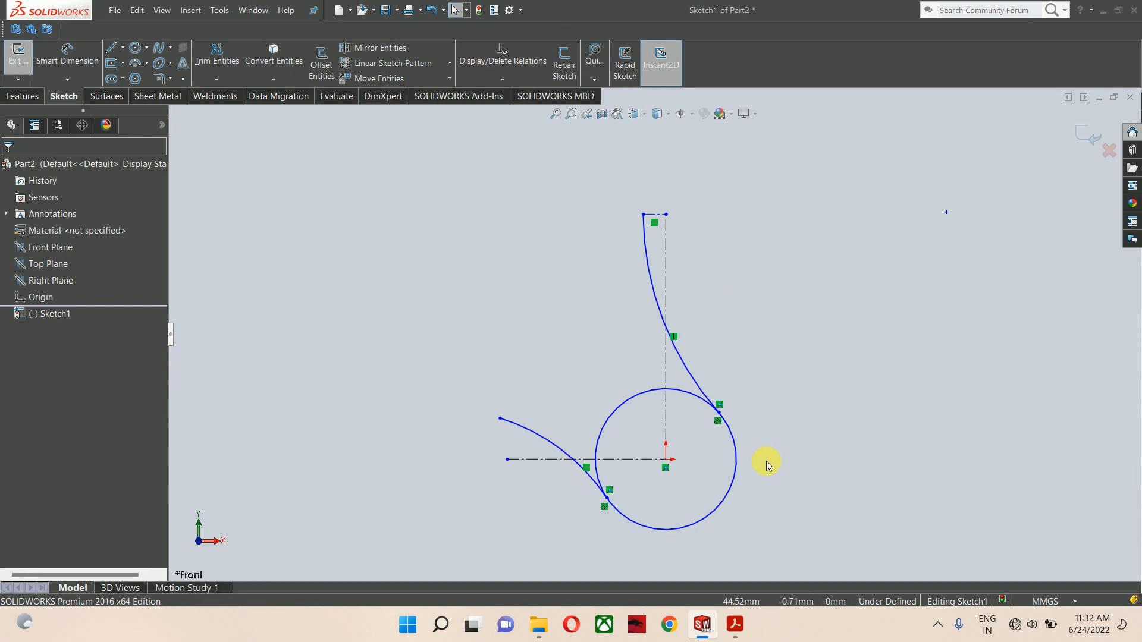
# Step: Trim away the circle's upper-left portion between the two tangent arcs, keeping the hook's lower bowl
pyautogui.click(229, 46)
pyautogui.scroll(-2, 574, 339)
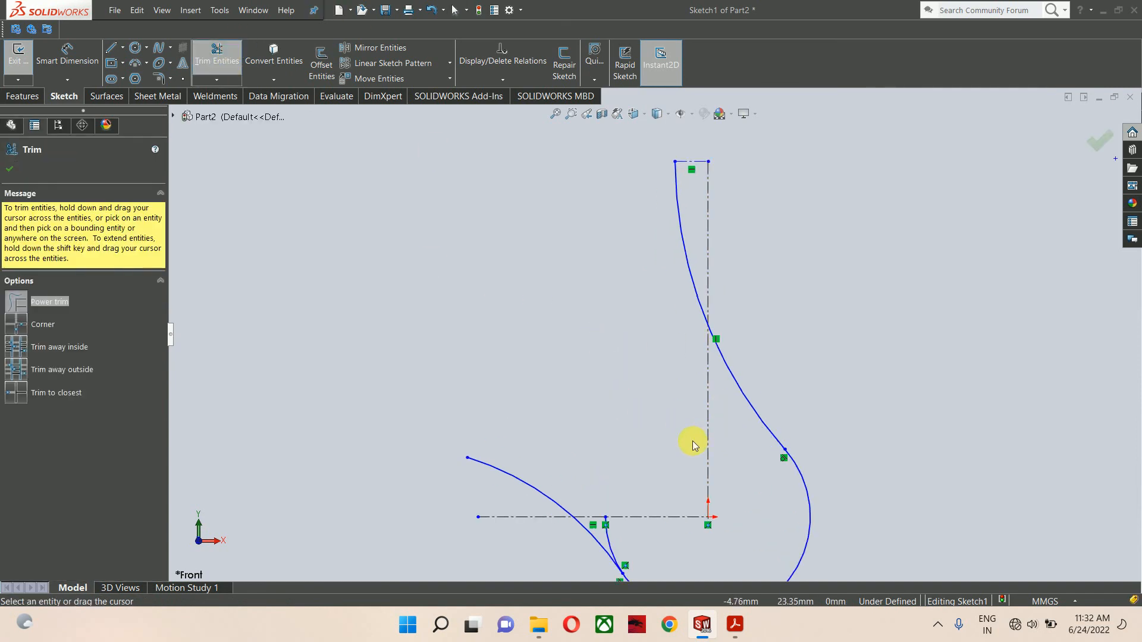
pyautogui.scroll(3, 693, 441)
pyautogui.scroll(-3, 642, 449)
pyautogui.scroll(3, 684, 418)
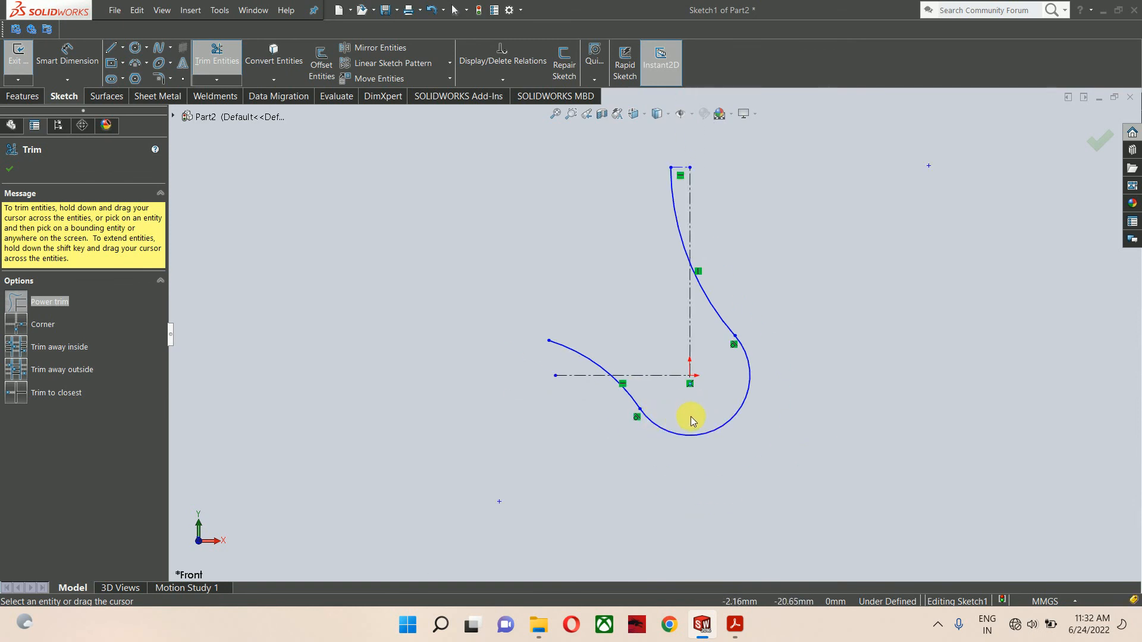
# Step: Dimension the bowl arc centred on the origin with a radius of 62 mm
pyautogui.moveTo(691, 416); pyautogui.dragTo(749, 205, button='right')
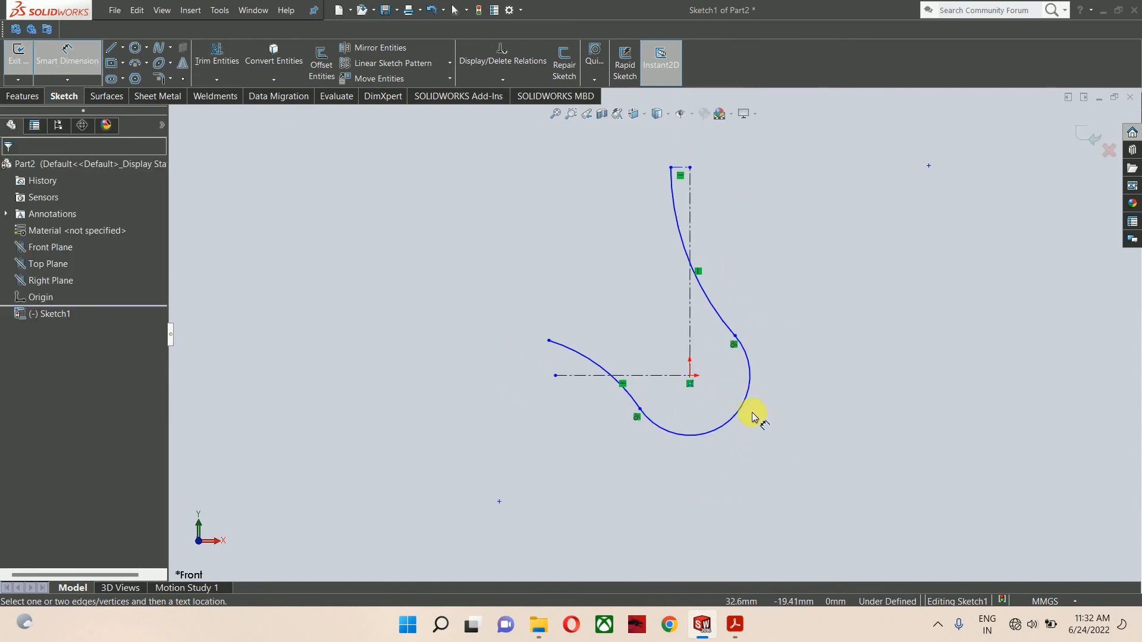
pyautogui.click(747, 404)
pyautogui.click(866, 468)
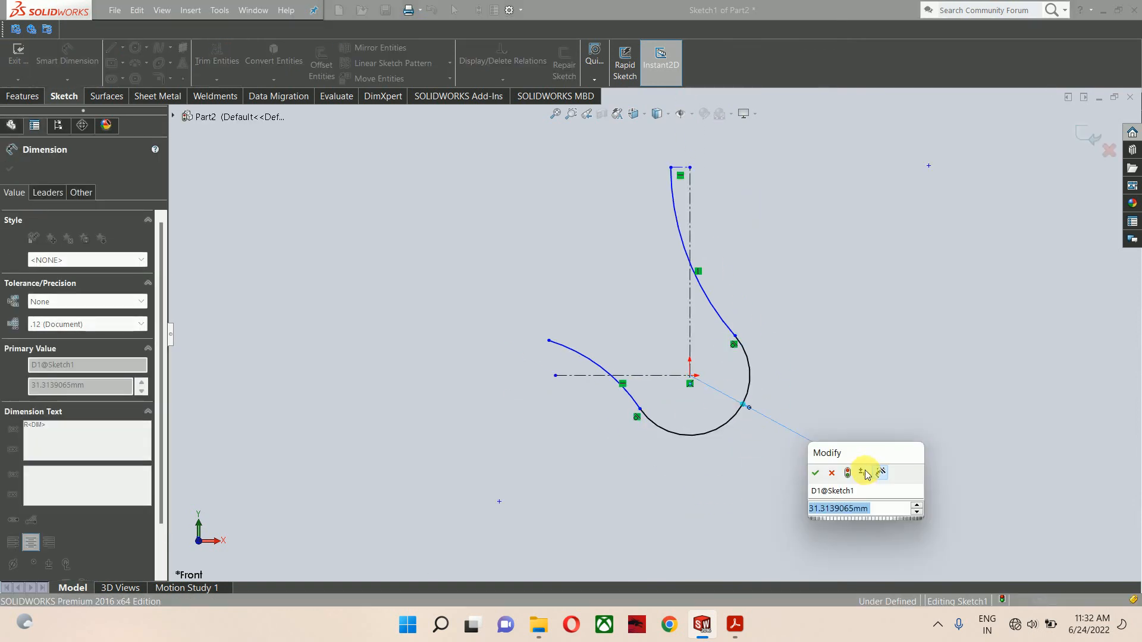
pyautogui.write('6')
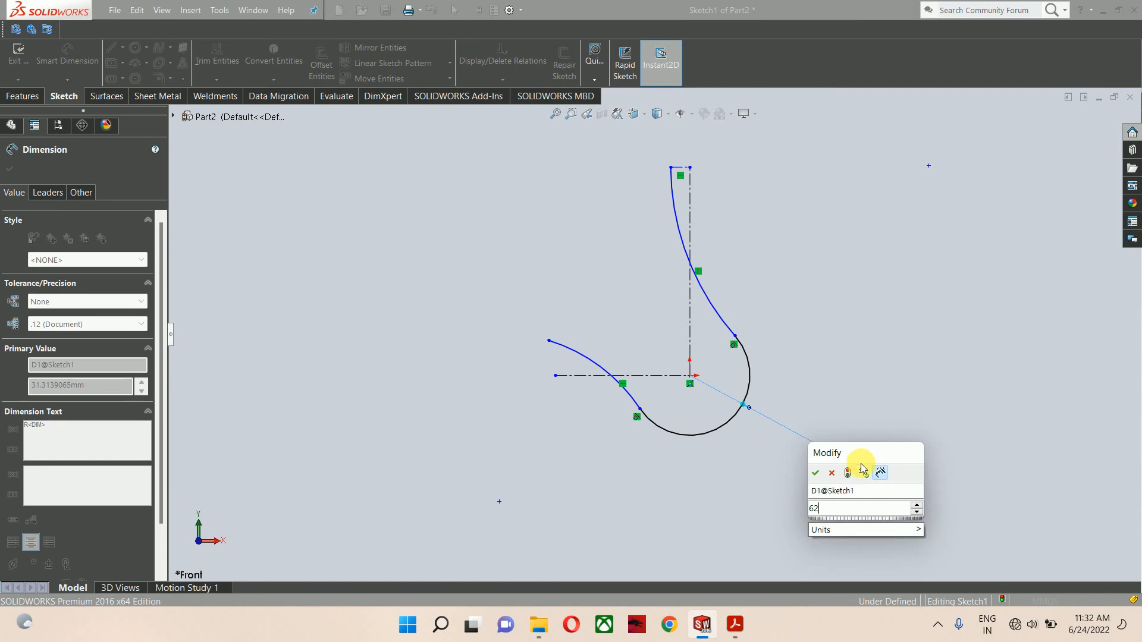
pyautogui.write('2')
pyautogui.press('Return')
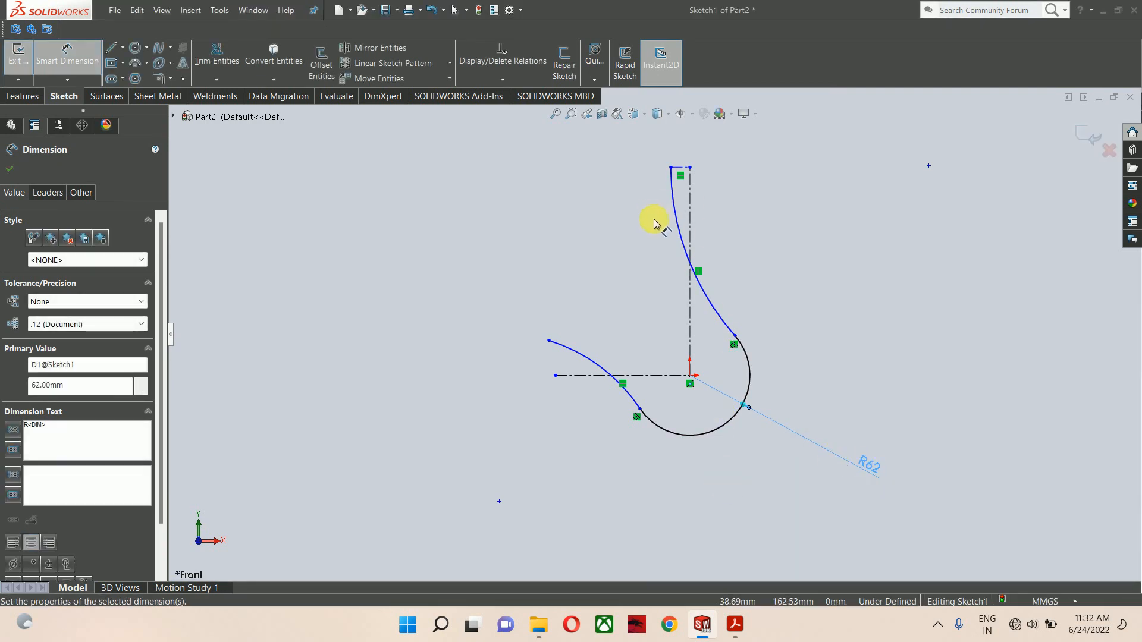
# Step: Dimension the upper arc with a radius of 150 mm
pyautogui.click(679, 231)
pyautogui.click(646, 284)
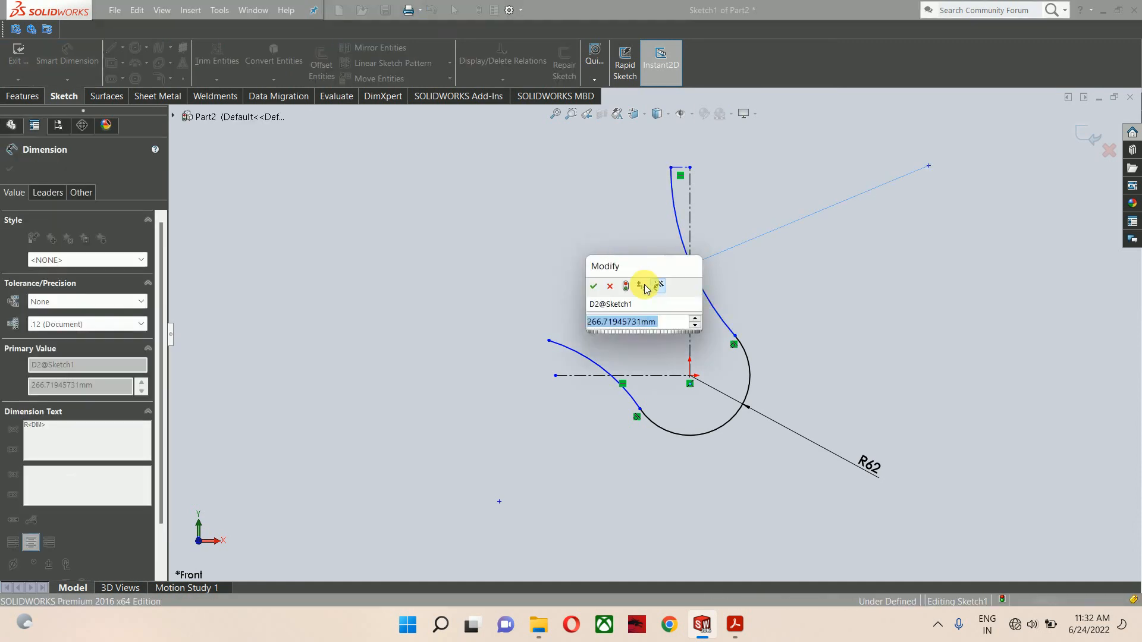
pyautogui.write('150')
pyautogui.press('Return')
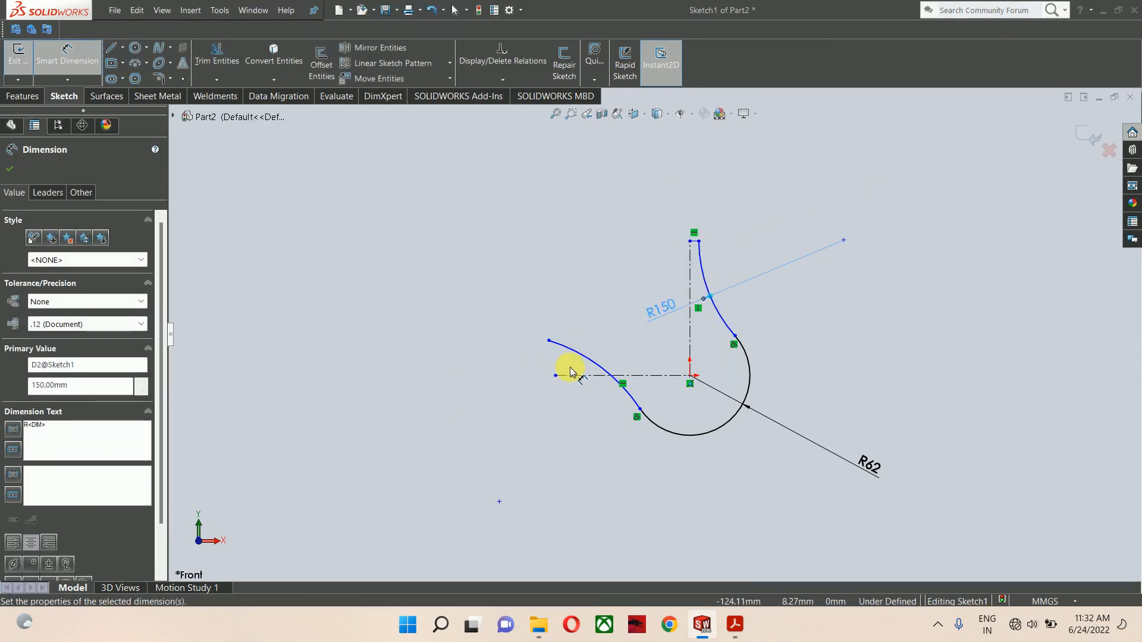
# Step: Dimension the arc on the hook's tip side with a radius of 180 mm
pyautogui.click(582, 358)
pyautogui.click(607, 288)
pyautogui.write('1')
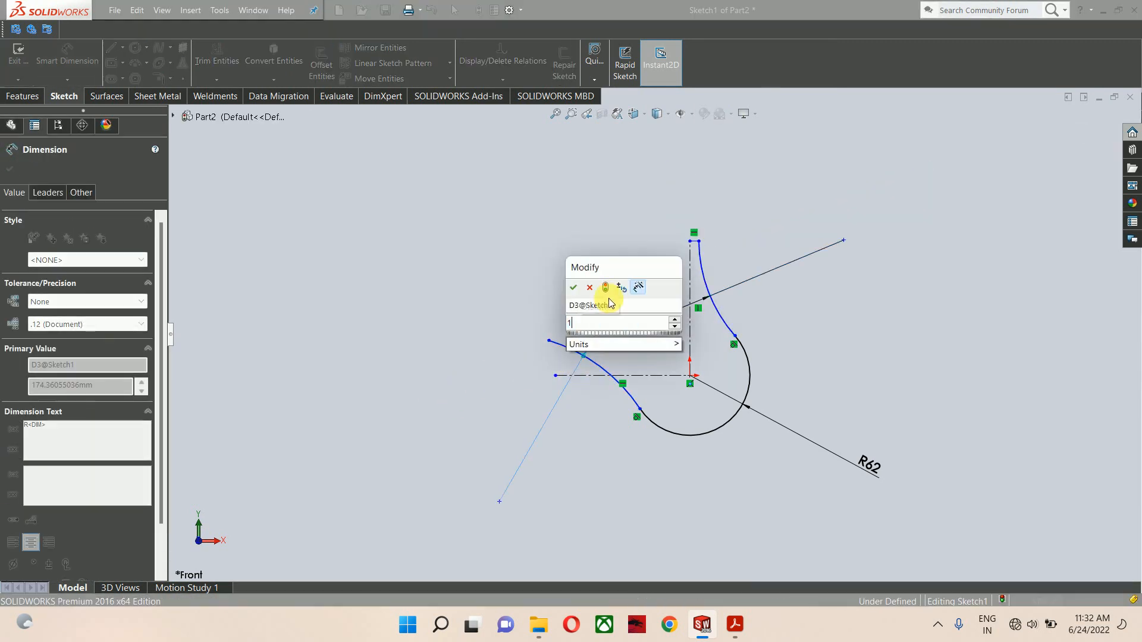
pyautogui.write('80')
pyautogui.press('Return')
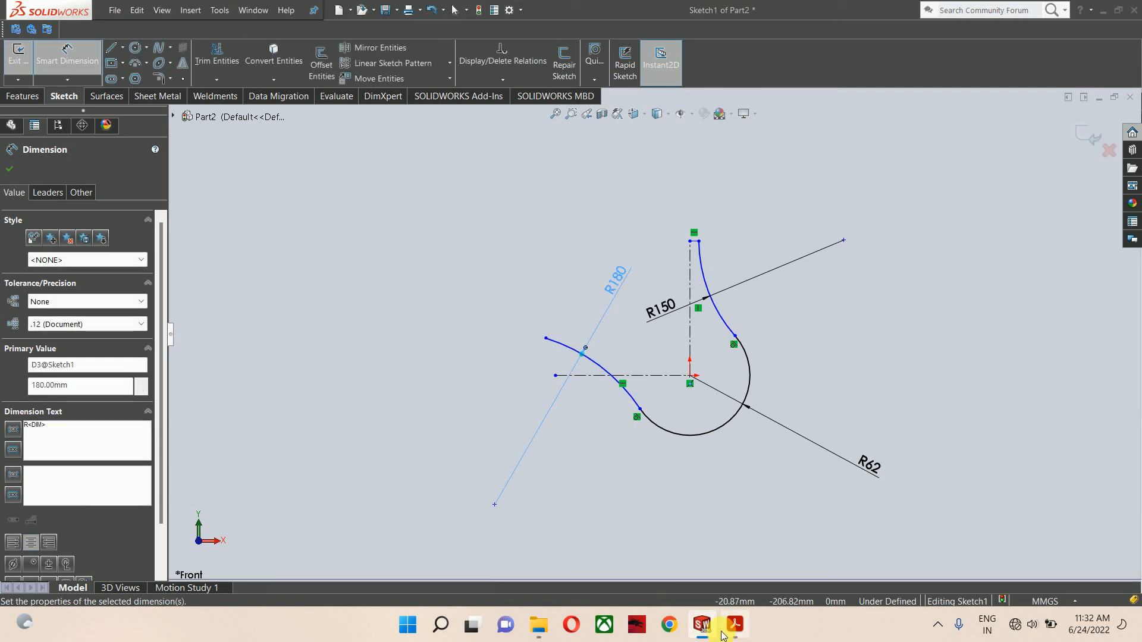
# Step: Check the height dimensions in Hook.pdf and dimension the vertical centerline's length as 190 mm
pyautogui.click(731, 626)
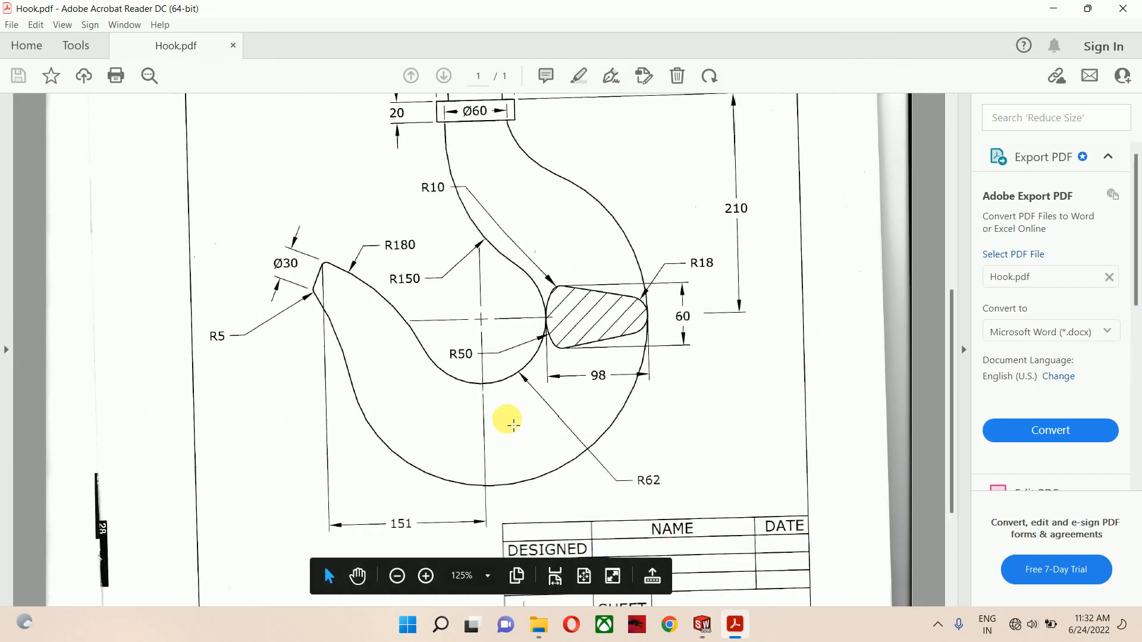
pyautogui.scroll(1, 543, 288)
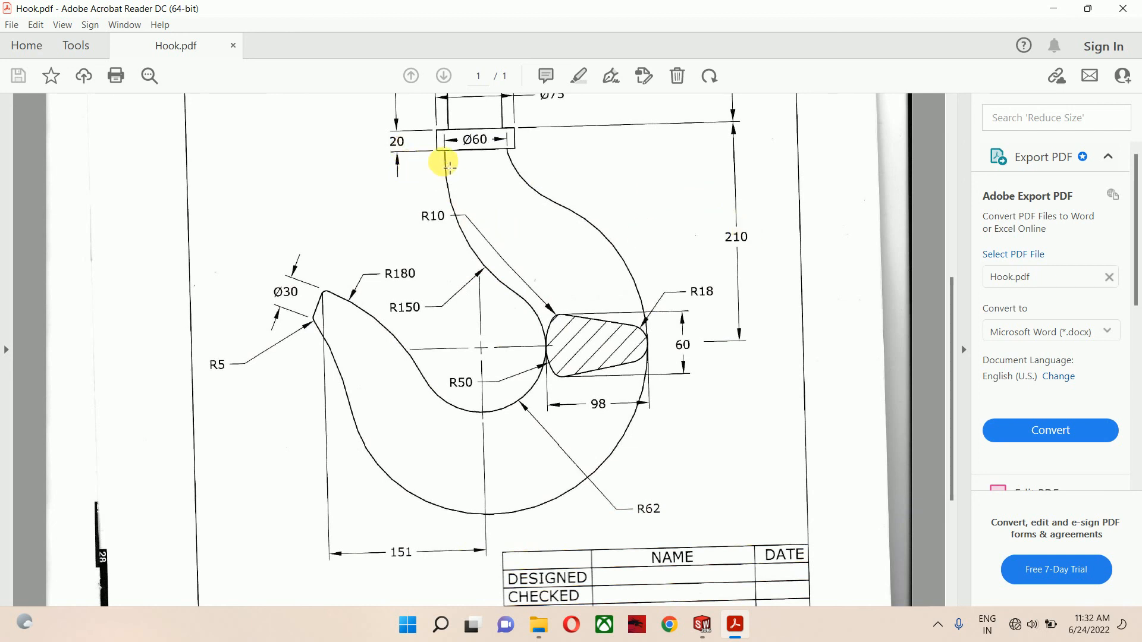
pyautogui.click(710, 631)
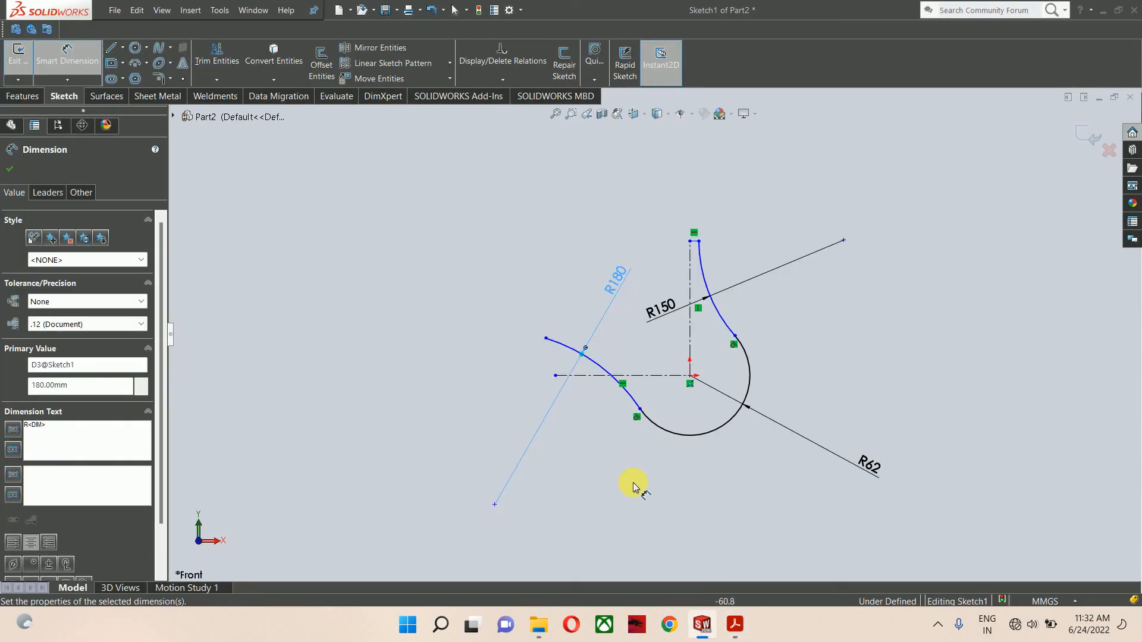
pyautogui.click(692, 274)
pyautogui.click(866, 323)
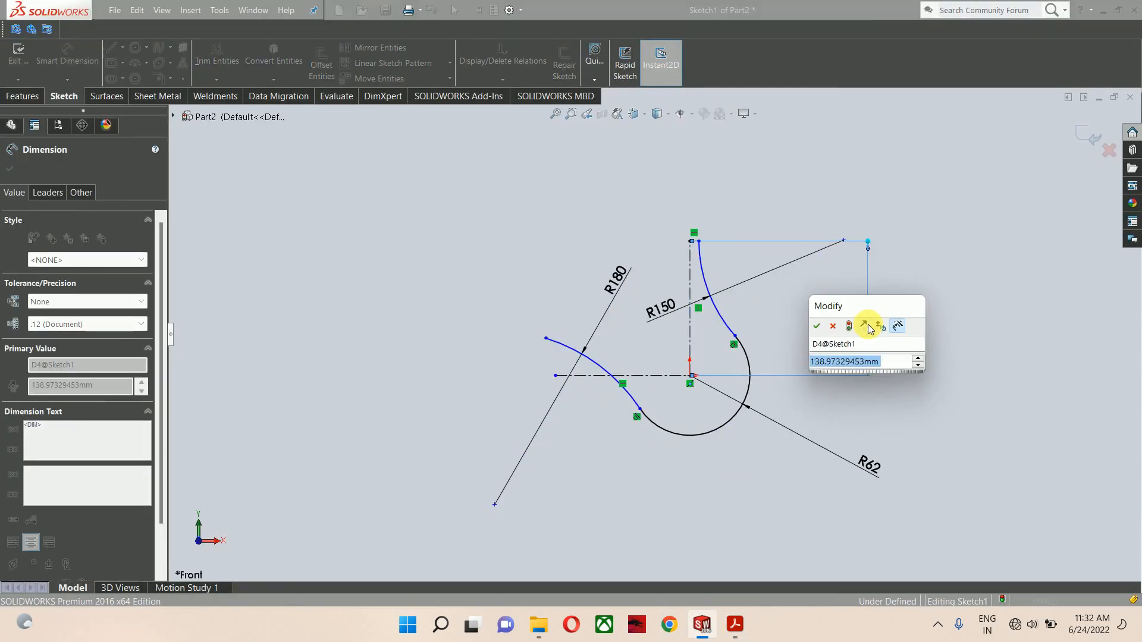
pyautogui.write('190')
pyautogui.press('Return')
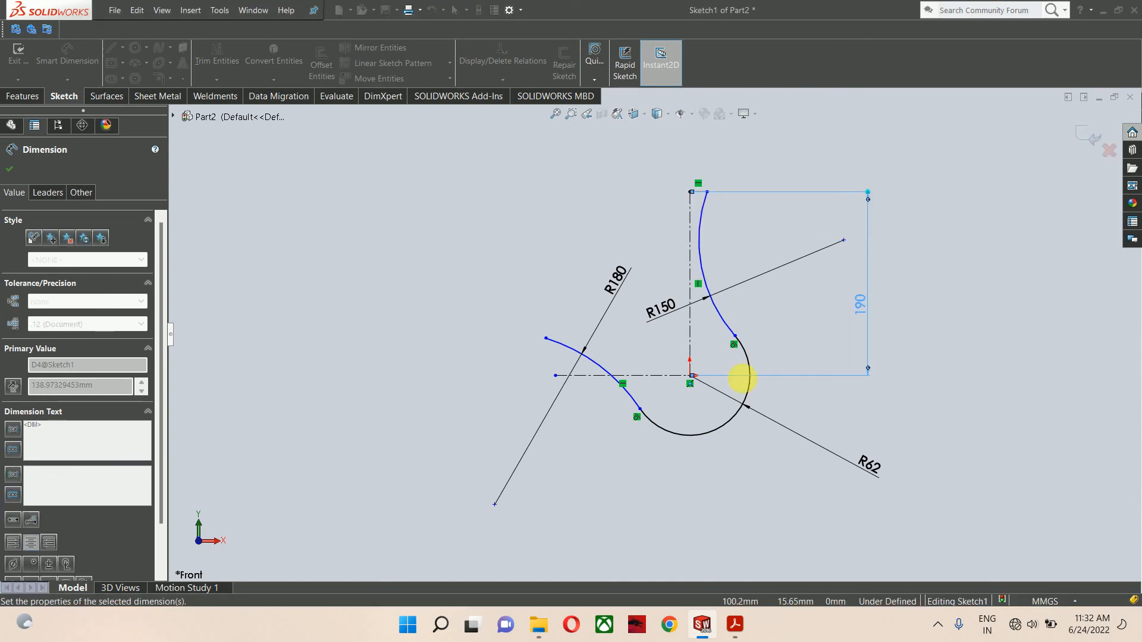
# Step: Move the upper end of the R150 arc across to the left side of the vertical centerline
pyautogui.scroll(-3, 699, 196)
pyautogui.press('Escape')
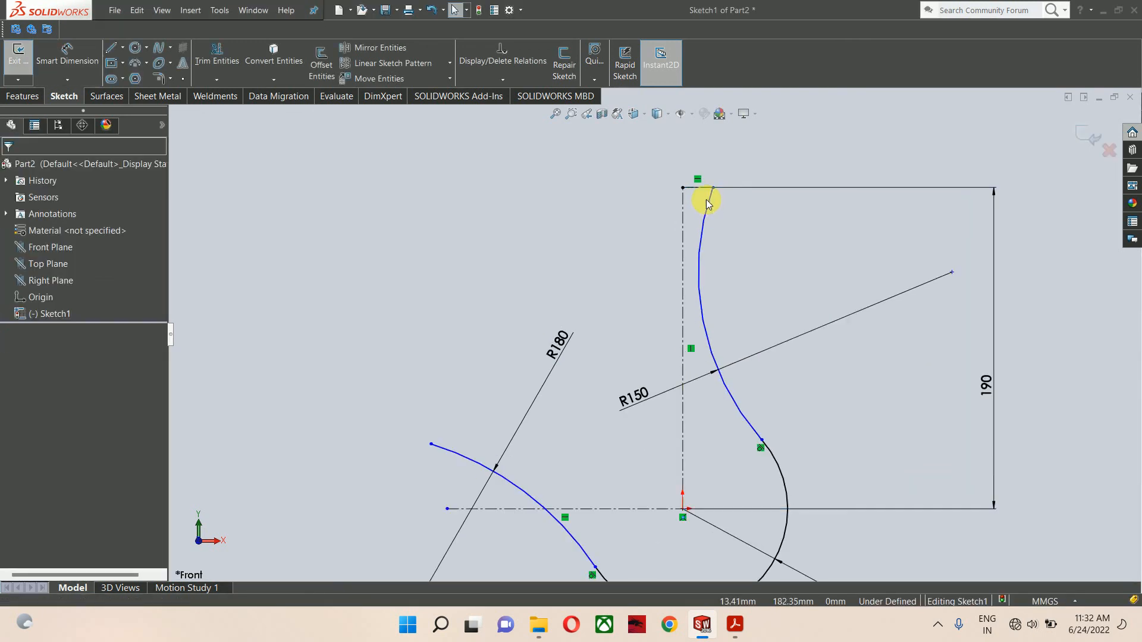
pyautogui.moveTo(711, 190); pyautogui.dragTo(654, 203)
pyautogui.press('Escape')
# Step: Dimension the short horizontal construction line at the profile's upper end as 30 mm
pyautogui.press('d')
pyautogui.scroll(2, 668, 270)
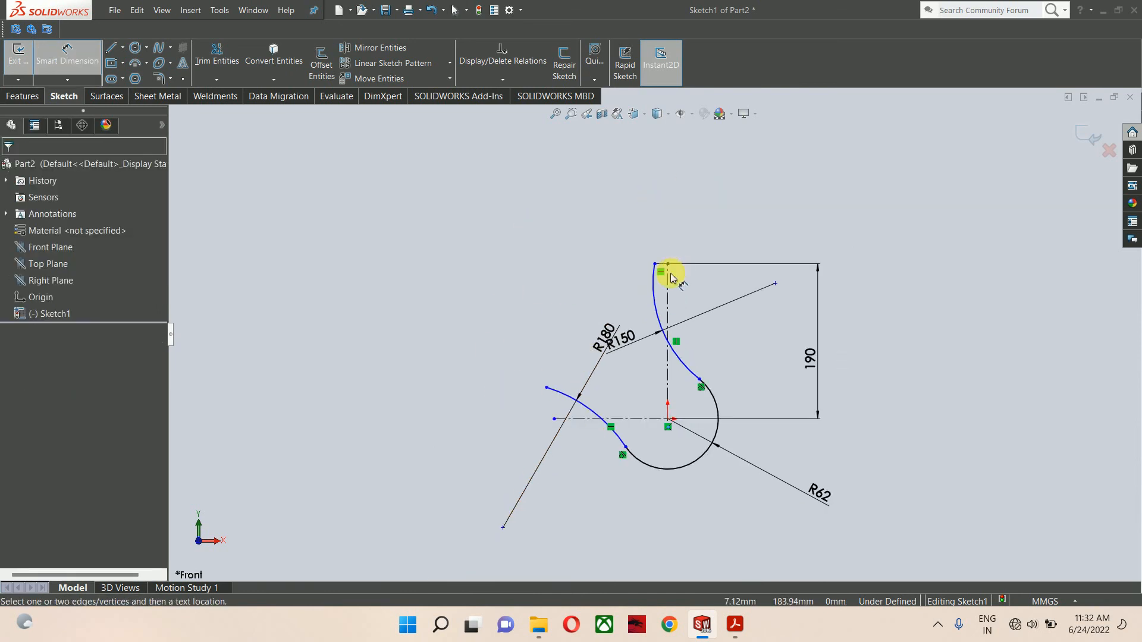
pyautogui.scroll(-2, 653, 263)
pyautogui.click(646, 260)
pyautogui.click(744, 235)
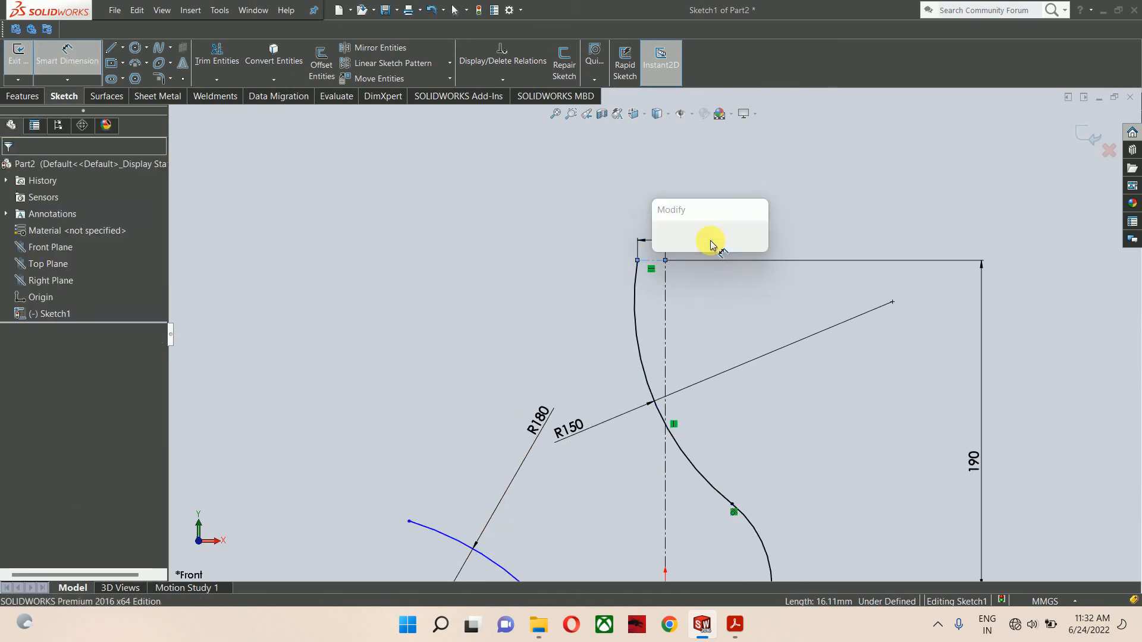
pyautogui.write('30')
pyautogui.press('Return')
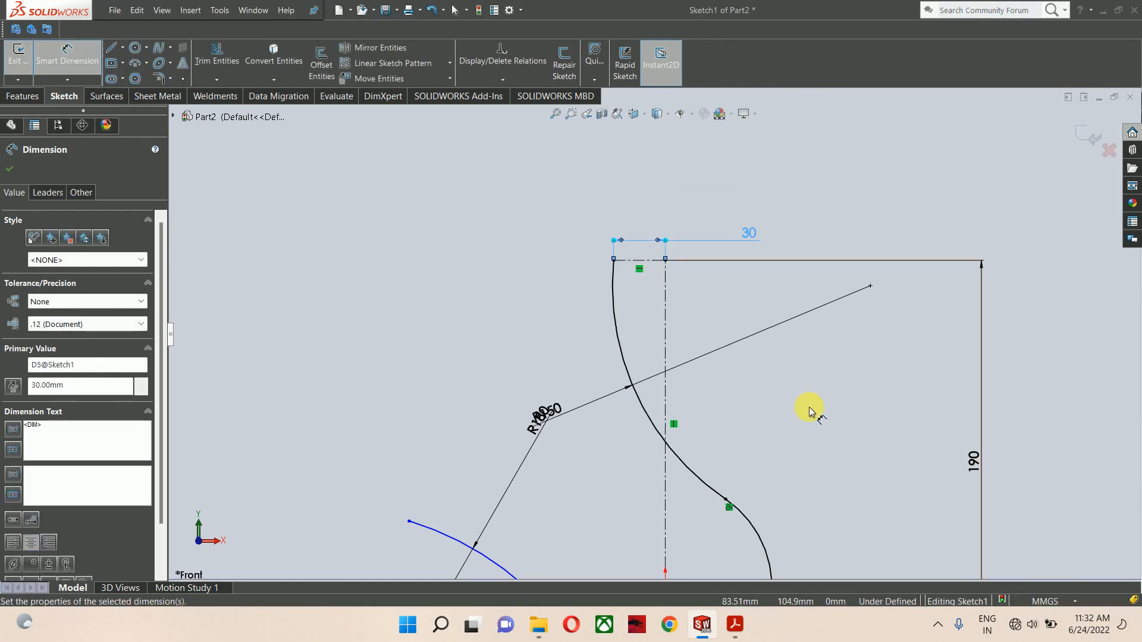
pyautogui.press('Escape')
# Step: Check the tip distance in Hook.pdf and dimension the horizontal centerline's length as 151 mm
pyautogui.scroll(3, 789, 428)
pyautogui.click(735, 627)
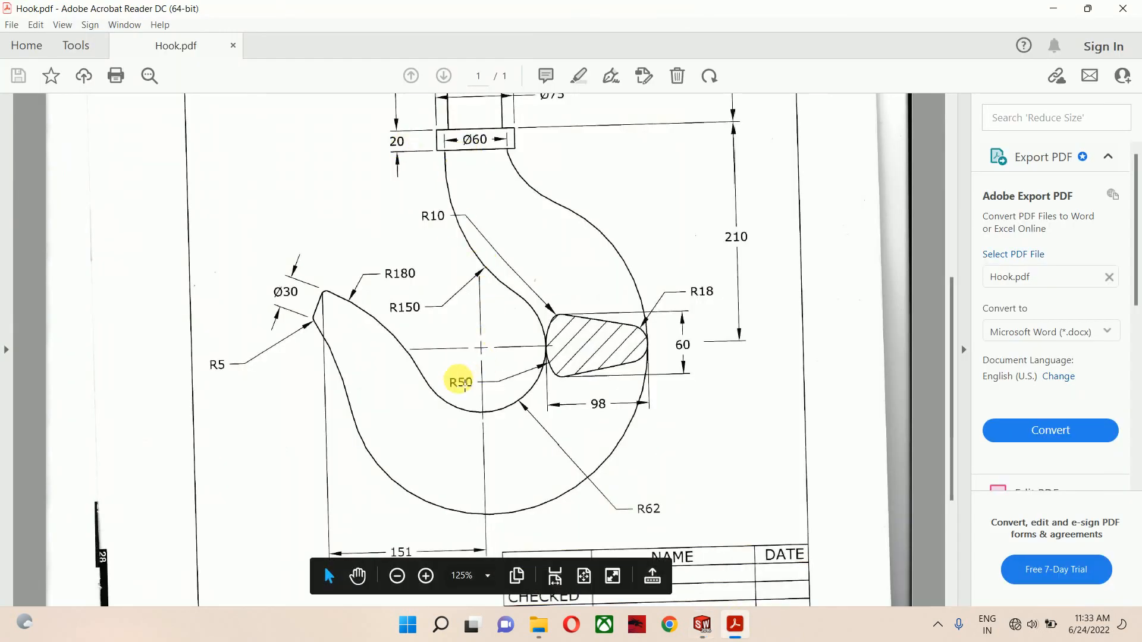
pyautogui.scroll(-2, 411, 520)
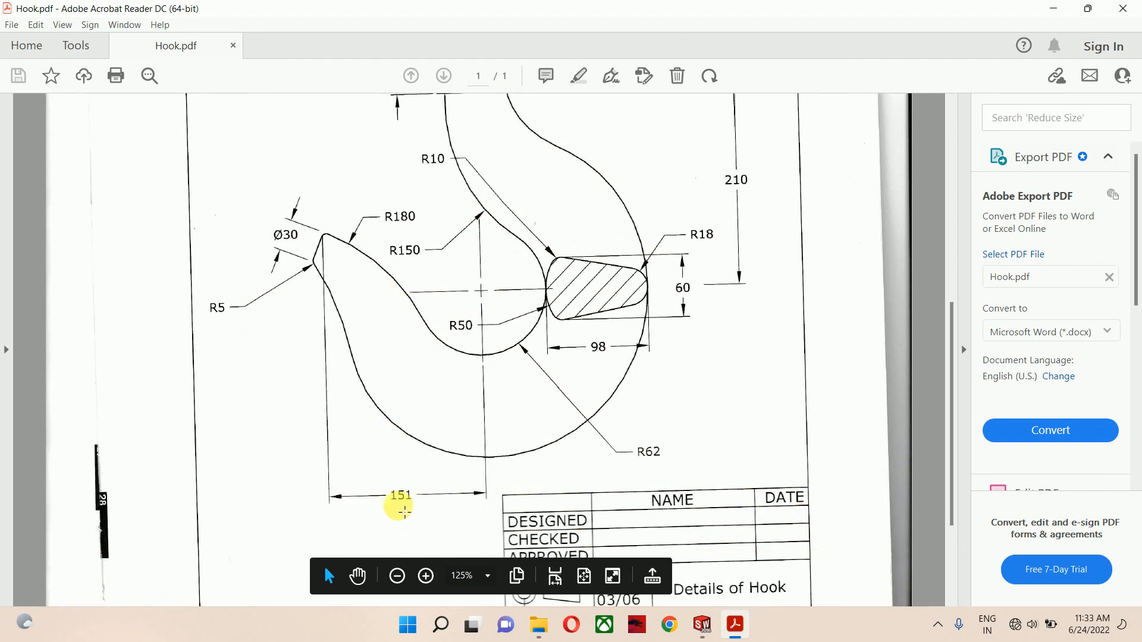
pyautogui.scroll(1, 407, 511)
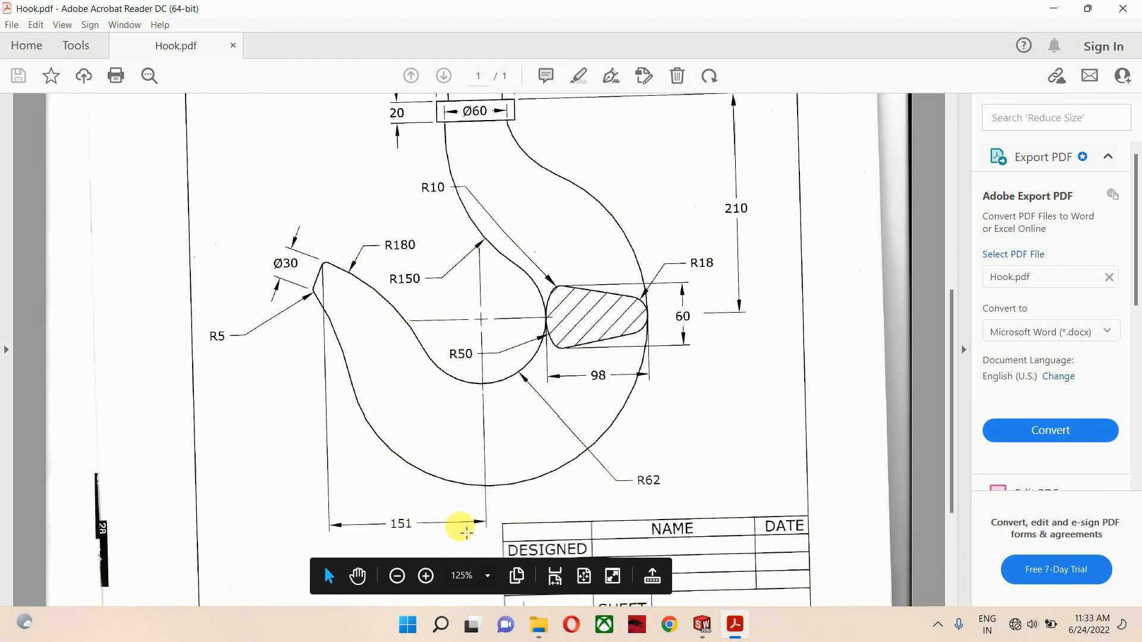
pyautogui.click(743, 634)
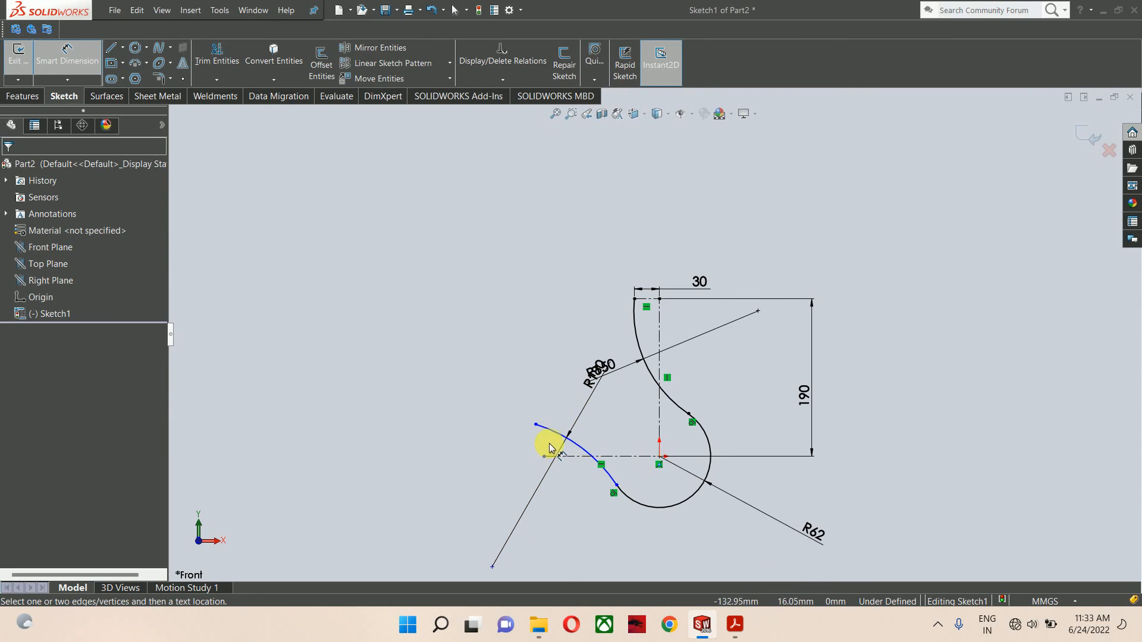
pyautogui.click(563, 457)
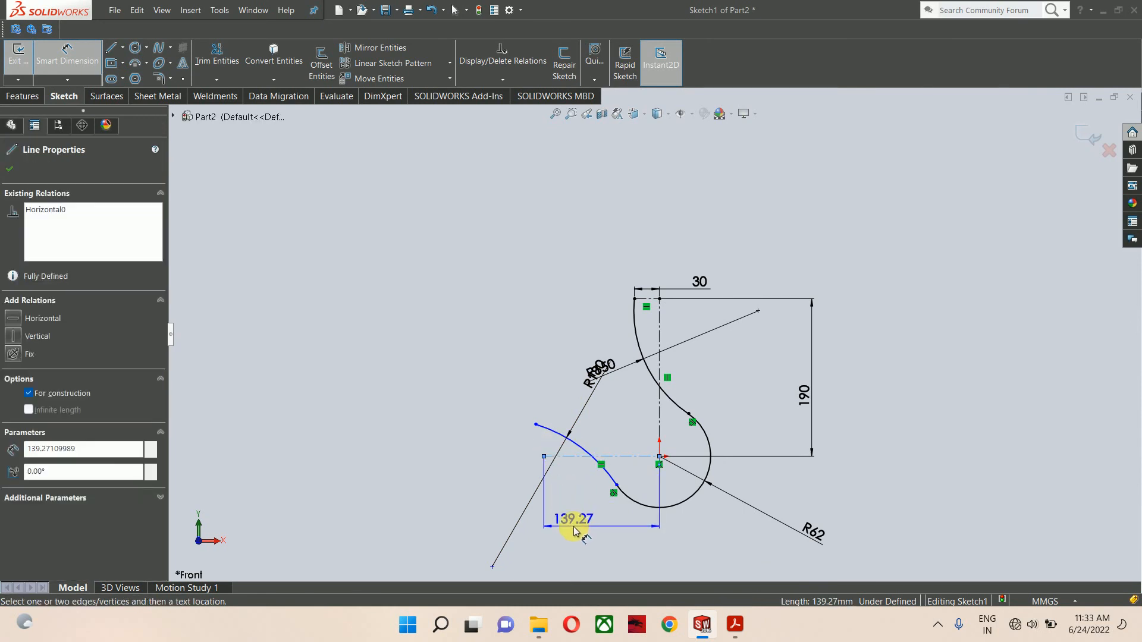
pyautogui.click(574, 529)
pyautogui.write('151')
pyautogui.press('Return')
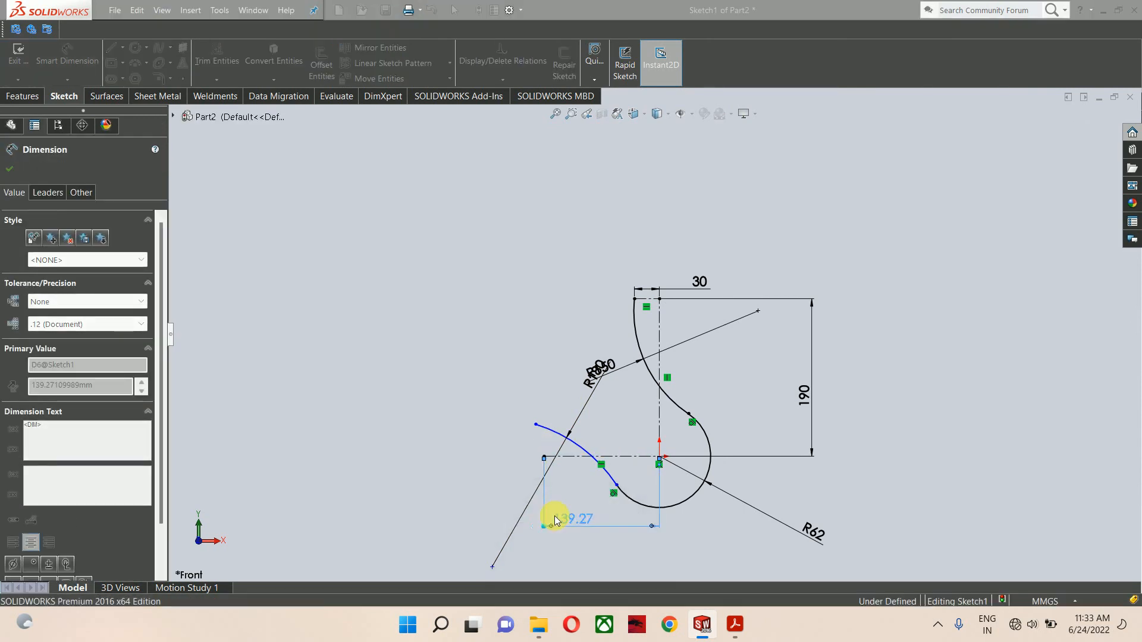
# Step: Add a vertical relation between the R180 arc's free end and the outer end of the horizontal centerline
pyautogui.scroll(-2, 523, 467)
pyautogui.press('Escape')
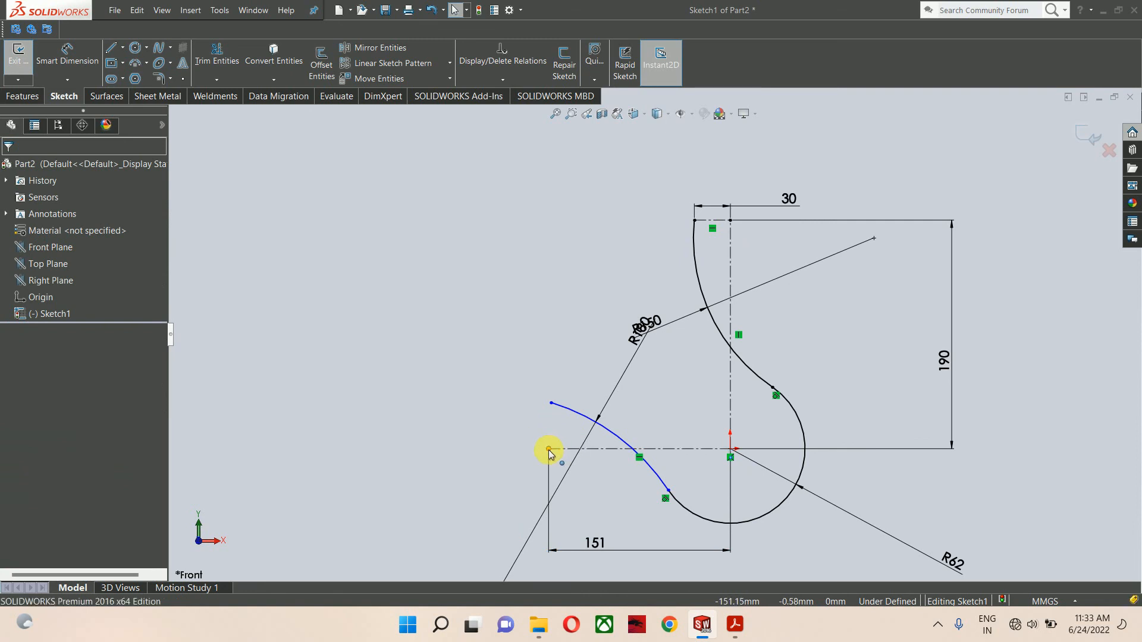
pyautogui.click(549, 450)
pyautogui.keyDown('ctrl'); pyautogui.click(550, 403); pyautogui.keyUp('ctrl')
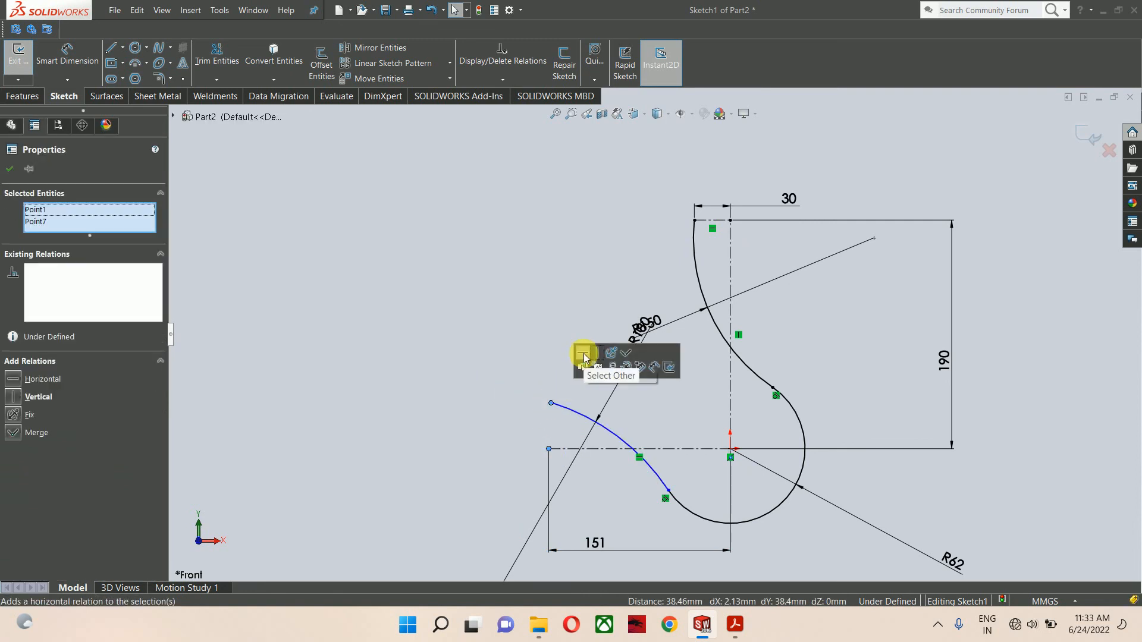
pyautogui.click(595, 353)
pyautogui.click(505, 336)
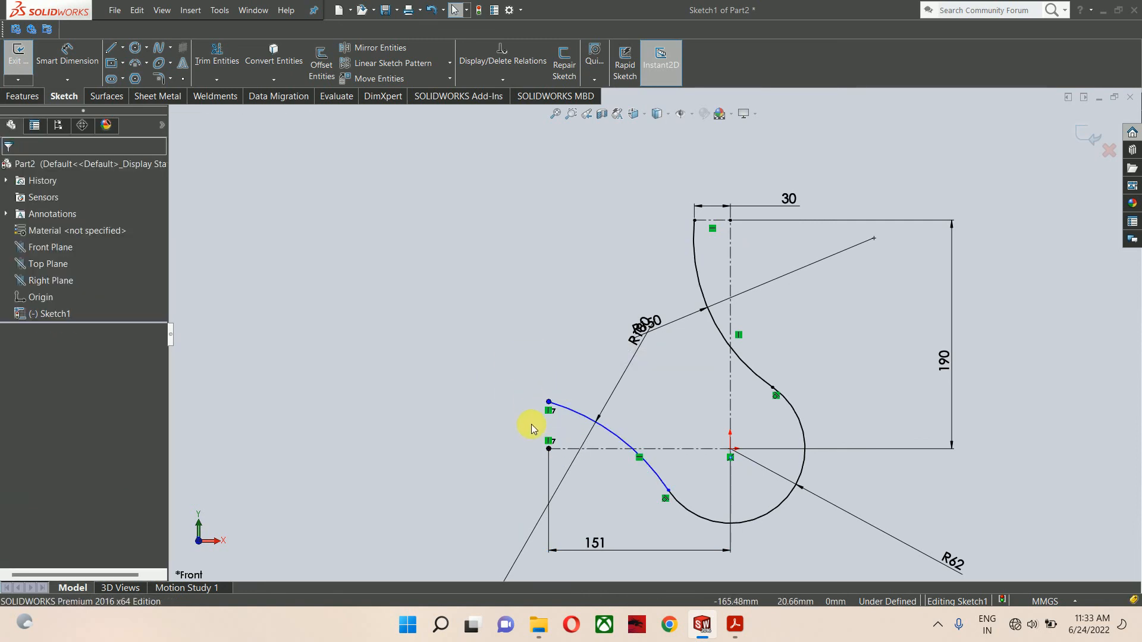
# Step: Raise the R180 arc's free end, align it horizontally with the junction of the R150 and R62 arcs, and exit the sketch
pyautogui.click(549, 403)
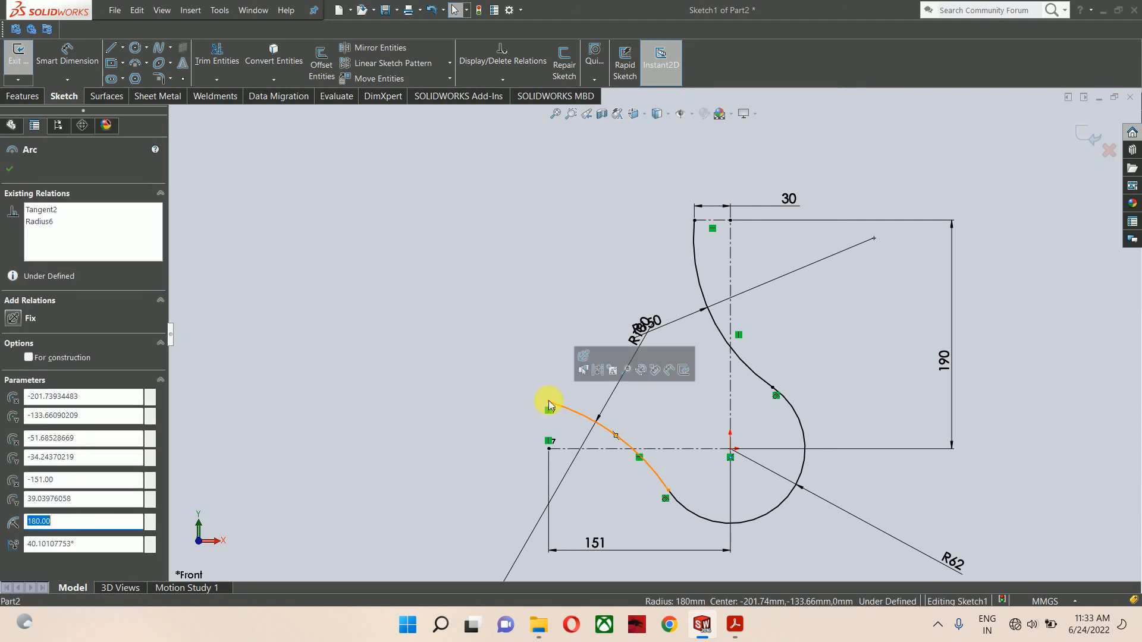
pyautogui.moveTo(549, 402)
pyautogui.mouseDown()
pyautogui.moveTo(551, 309)
pyautogui.moveTo(543, 474)
pyautogui.moveTo(529, 352)
pyautogui.moveTo(540, 435)
pyautogui.moveTo(549, 388)
pyautogui.mouseUp()
pyautogui.click(525, 405)
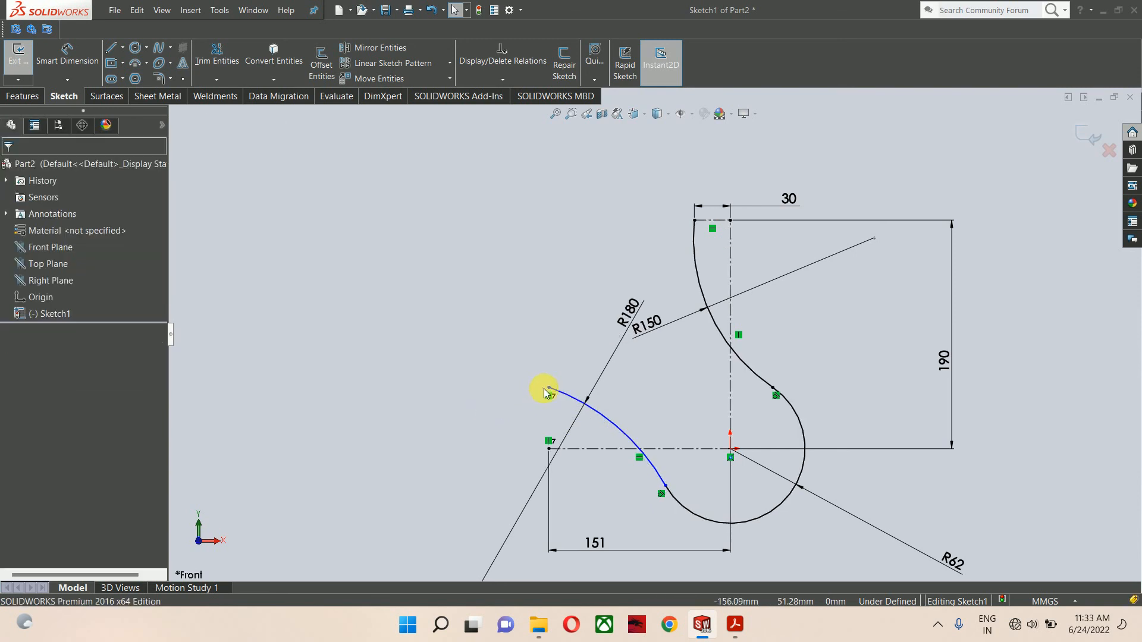
pyautogui.click(549, 389)
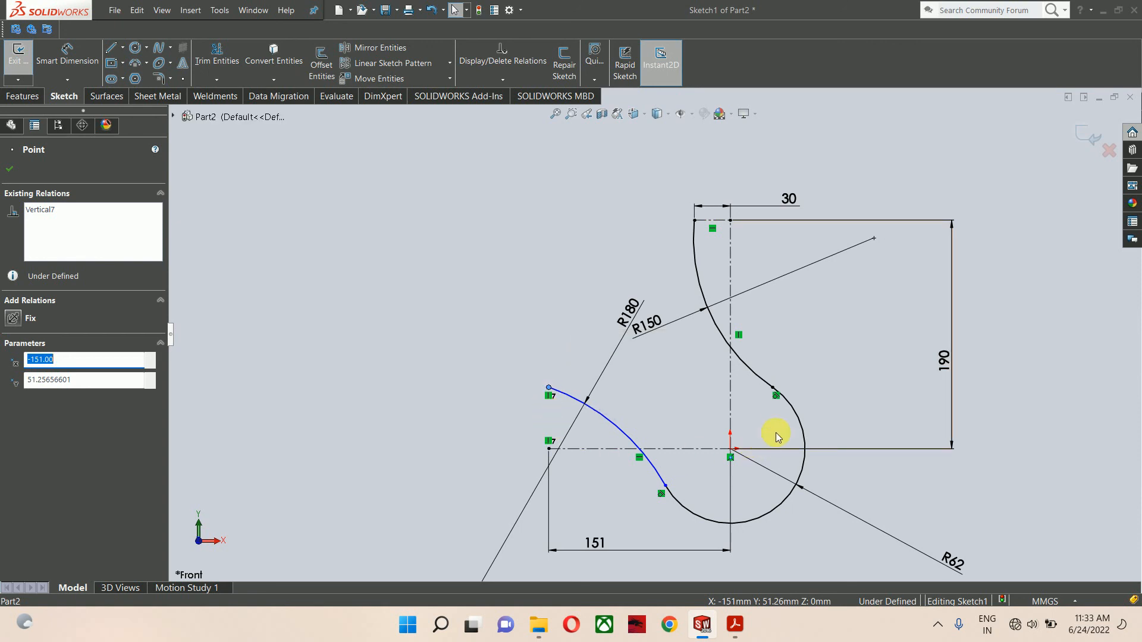
pyautogui.keyDown('ctrl'); pyautogui.click(773, 388); pyautogui.keyUp('ctrl')
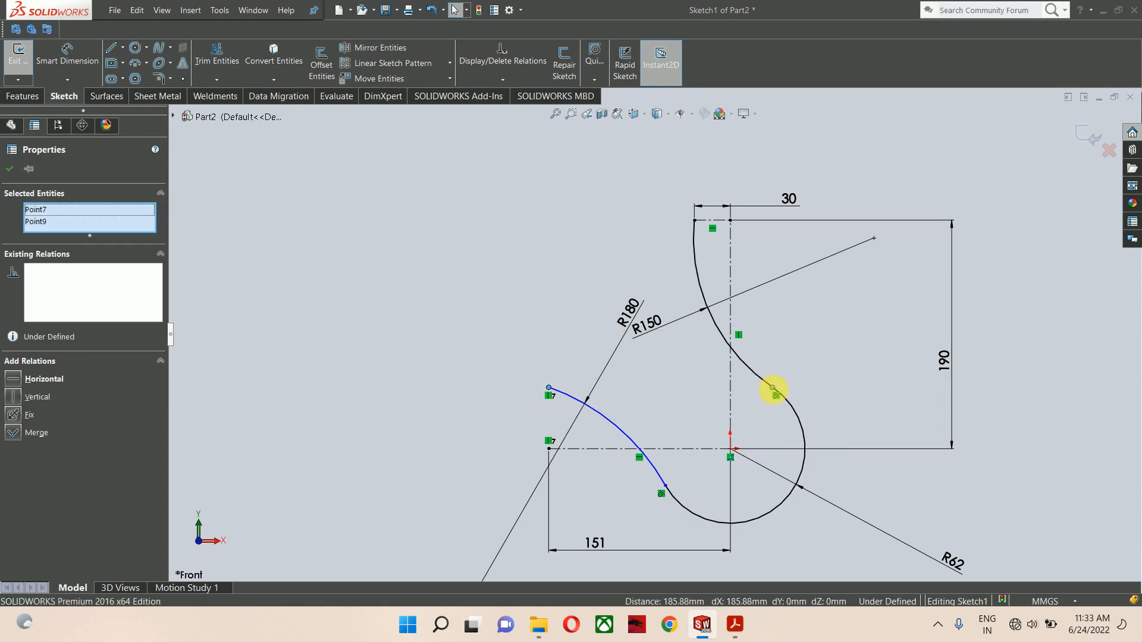
pyautogui.click(16, 381)
pyautogui.click(459, 338)
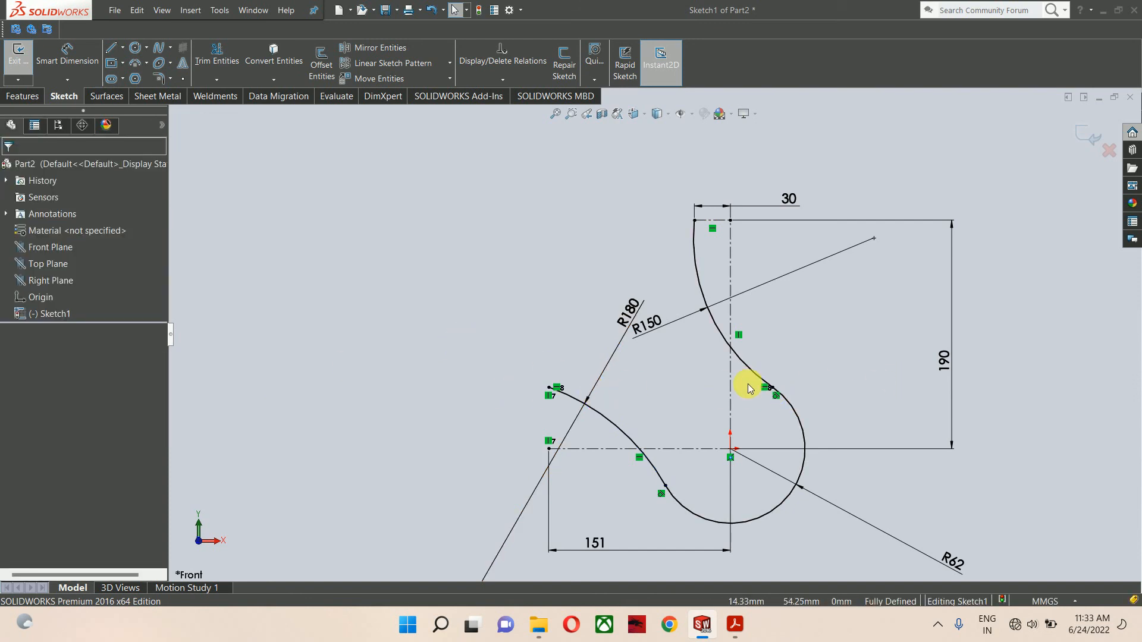
pyautogui.scroll(2, 748, 387)
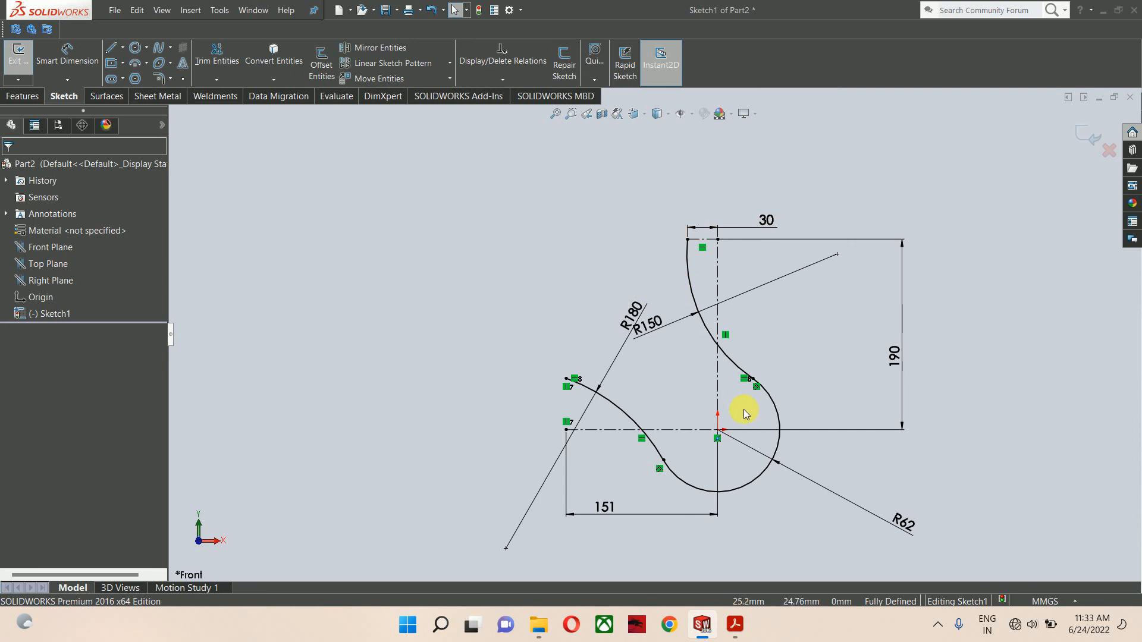
pyautogui.click(1088, 141)
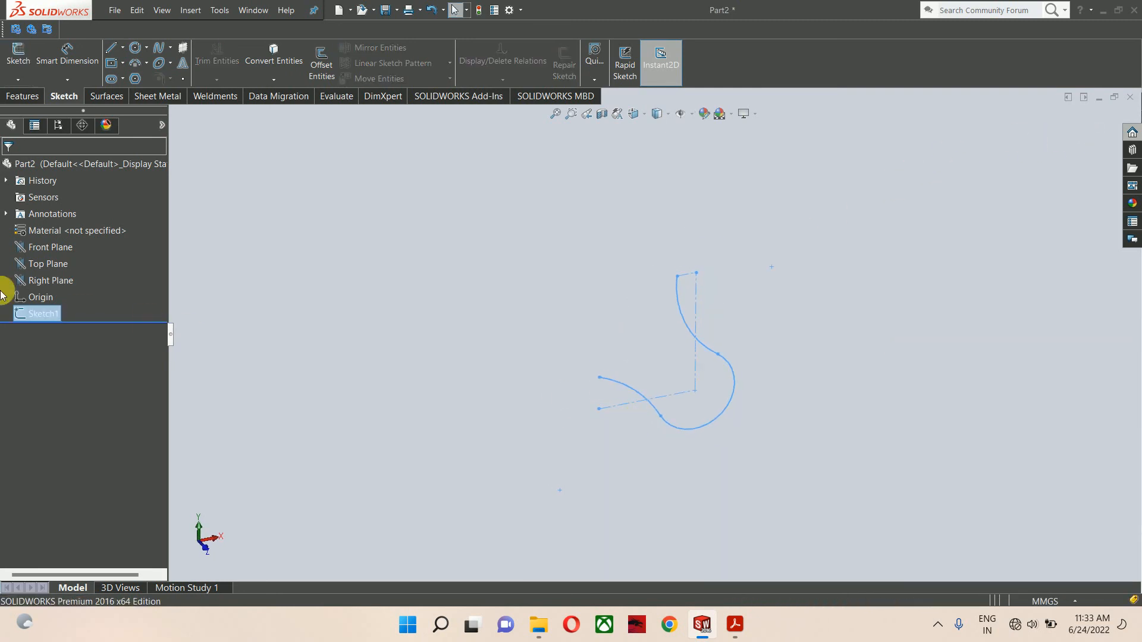
# Step: Create a reference plane parallel to the Top Plane through the upper end of the vertical centerline
pyautogui.click(47, 263)
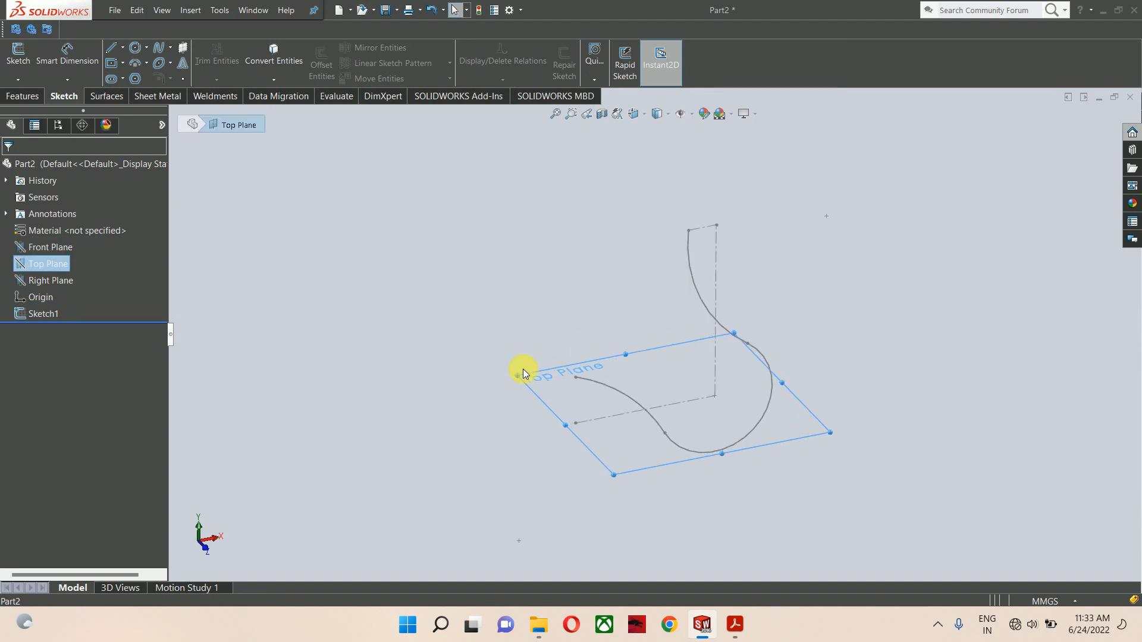
pyautogui.keyDown('ctrl'); pyautogui.moveTo(522, 376); pyautogui.dragTo(556, 326); pyautogui.keyUp('ctrl')
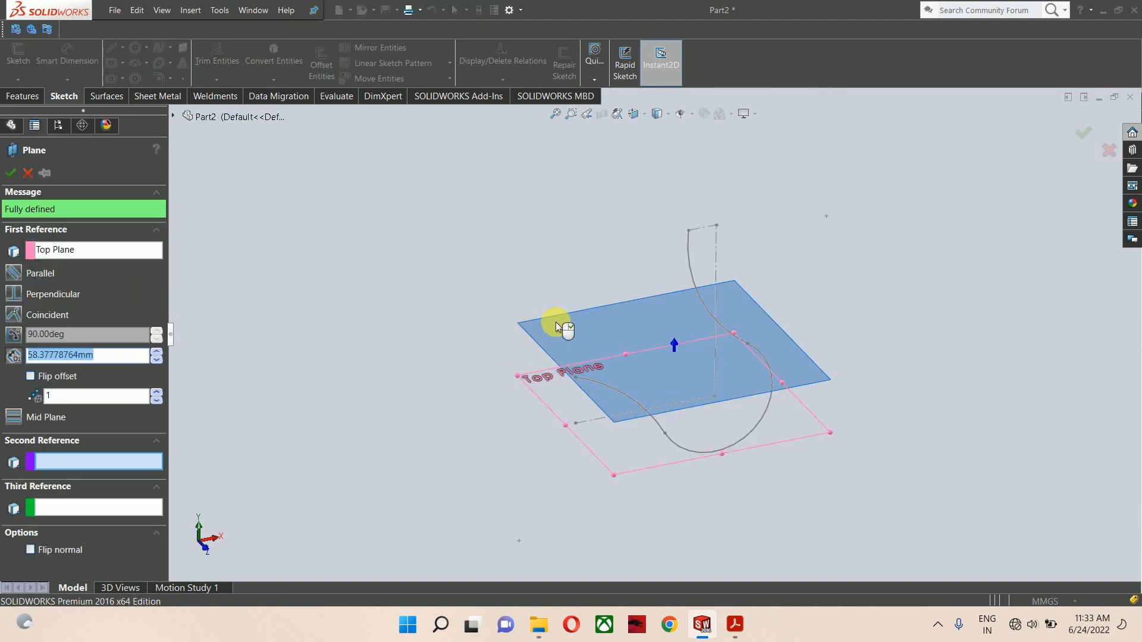
pyautogui.click(716, 226)
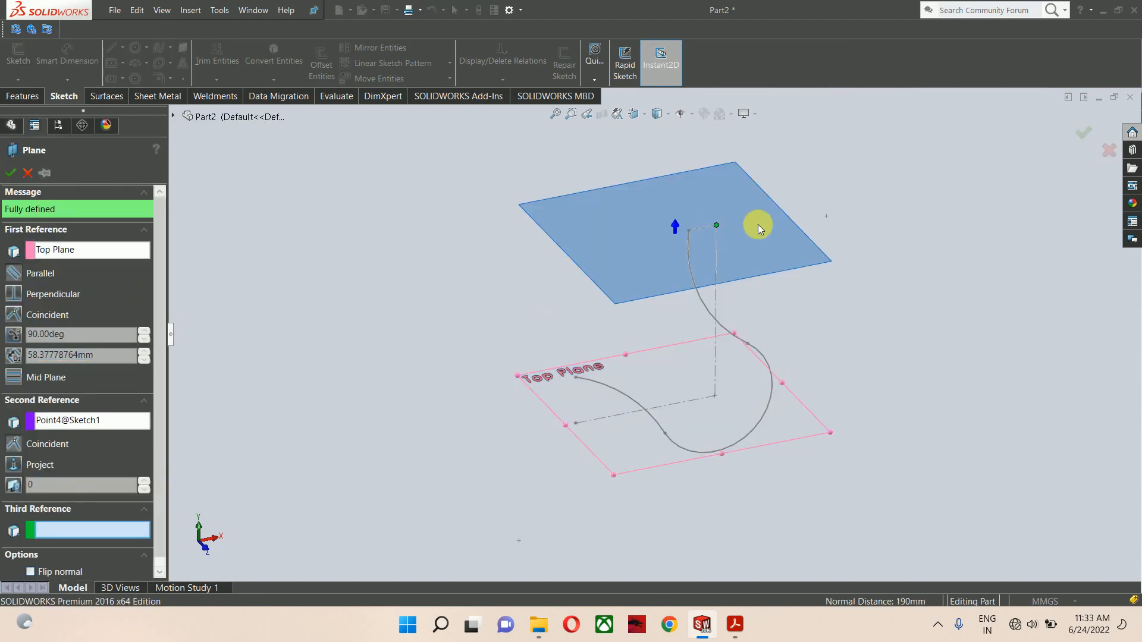
pyautogui.click(1088, 133)
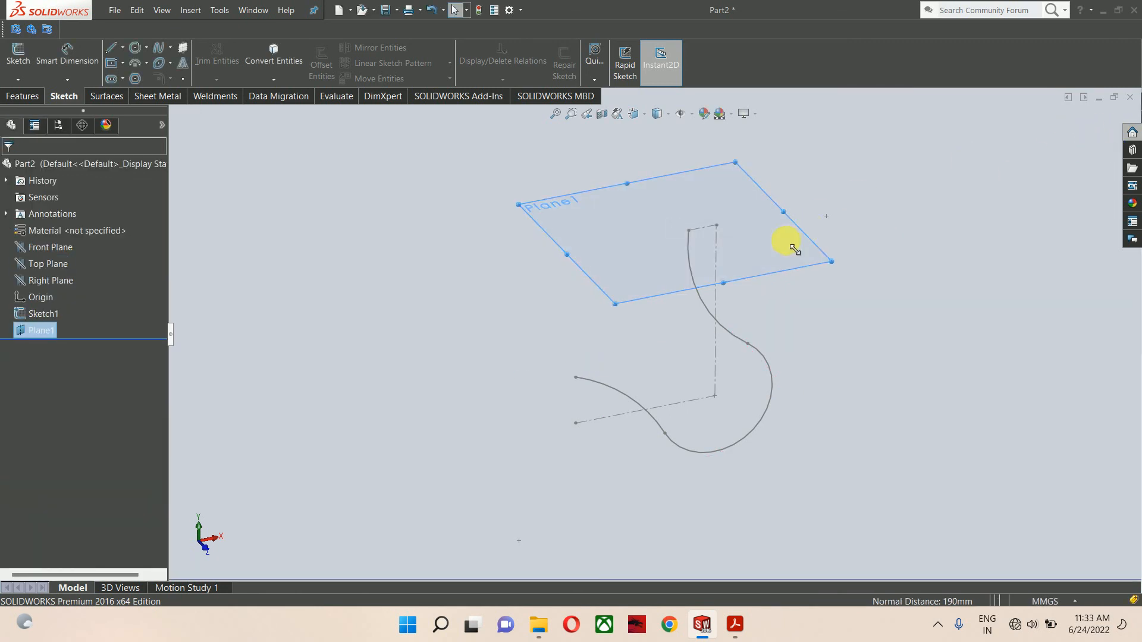
# Step: On the new plane, sketch a circle centred on the origin and passing through the R150 arc's upper end, and exit the sketch
pyautogui.scroll(-3, 791, 241)
pyautogui.click(394, 216)
pyautogui.click(438, 168)
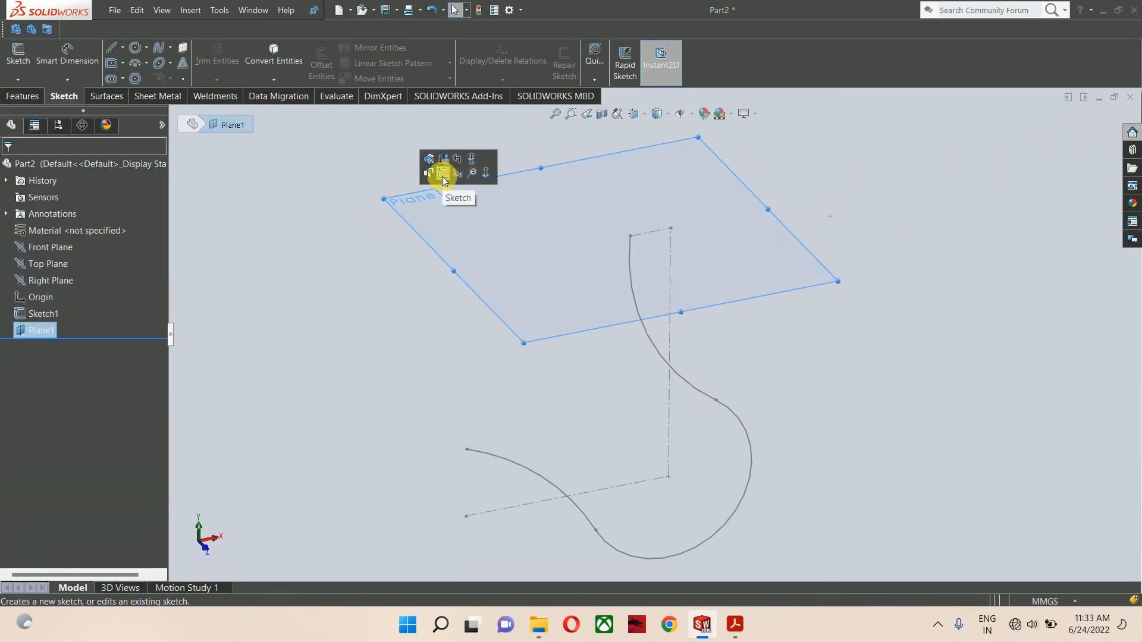
pyautogui.moveTo(451, 370); pyautogui.dragTo(452, 410, button='right')
pyautogui.scroll(-3, 655, 240)
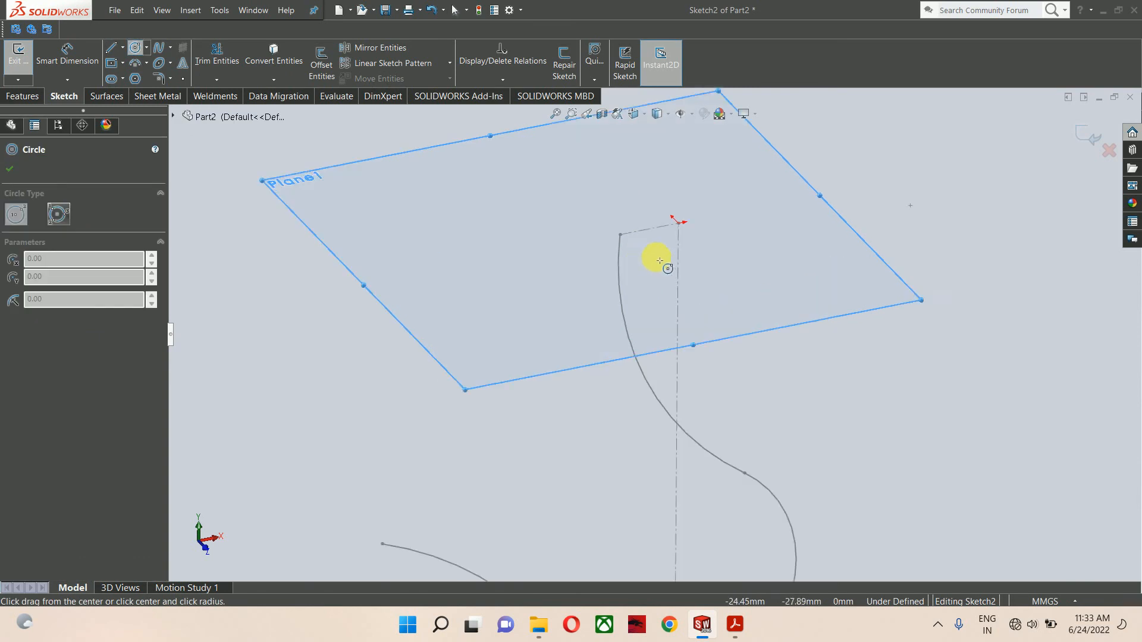
pyautogui.click(684, 225)
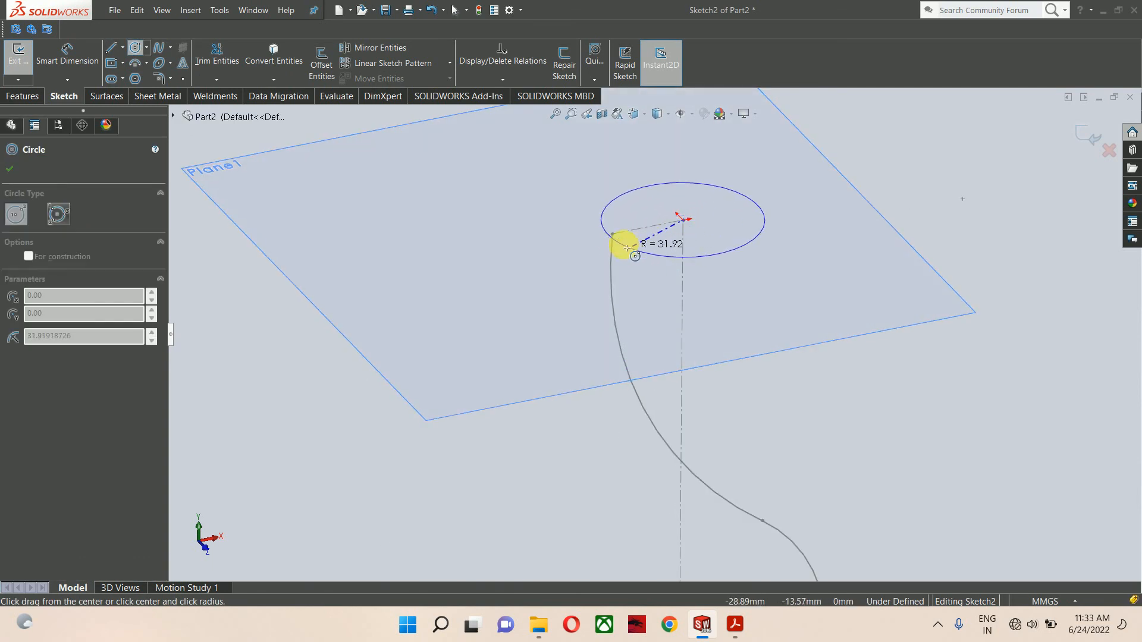
pyautogui.click(612, 234)
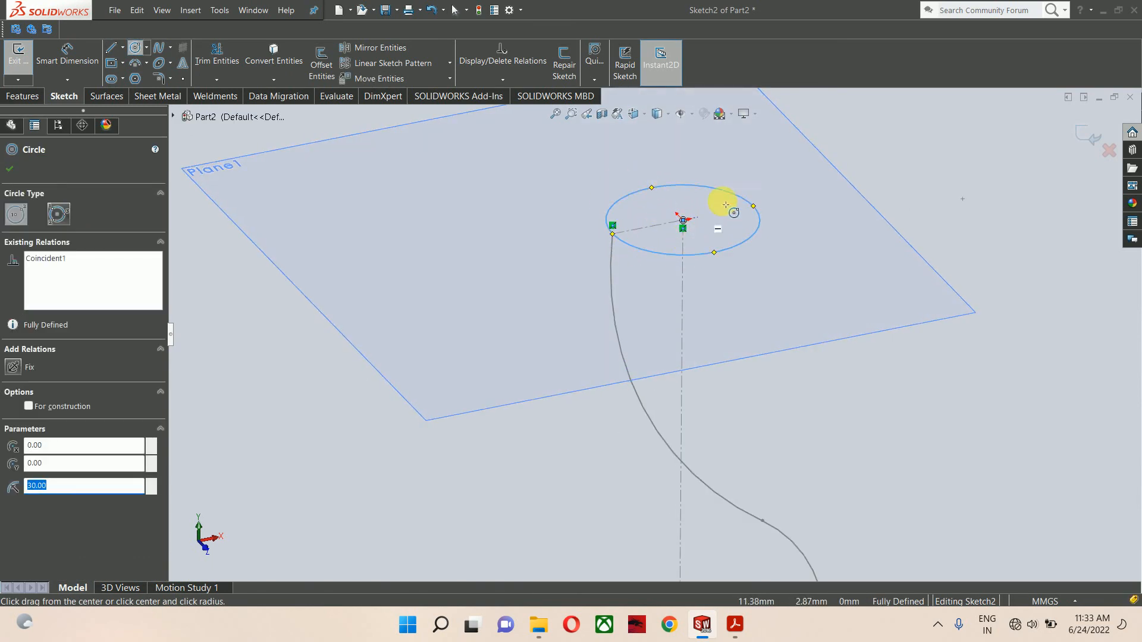
pyautogui.press('Escape')
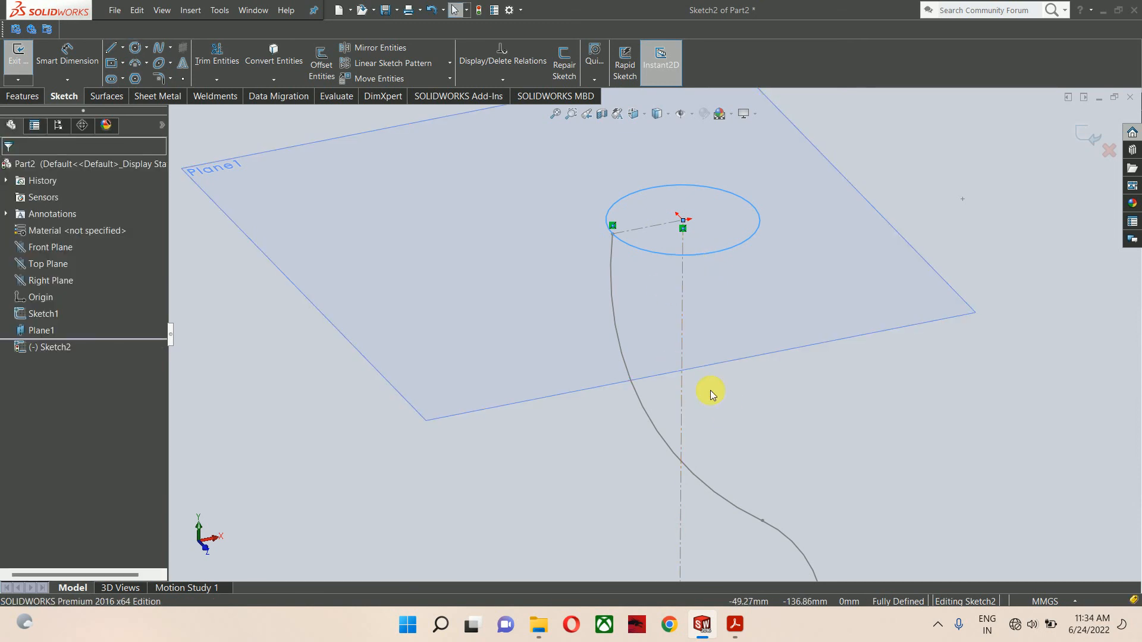
pyautogui.press('Escape')
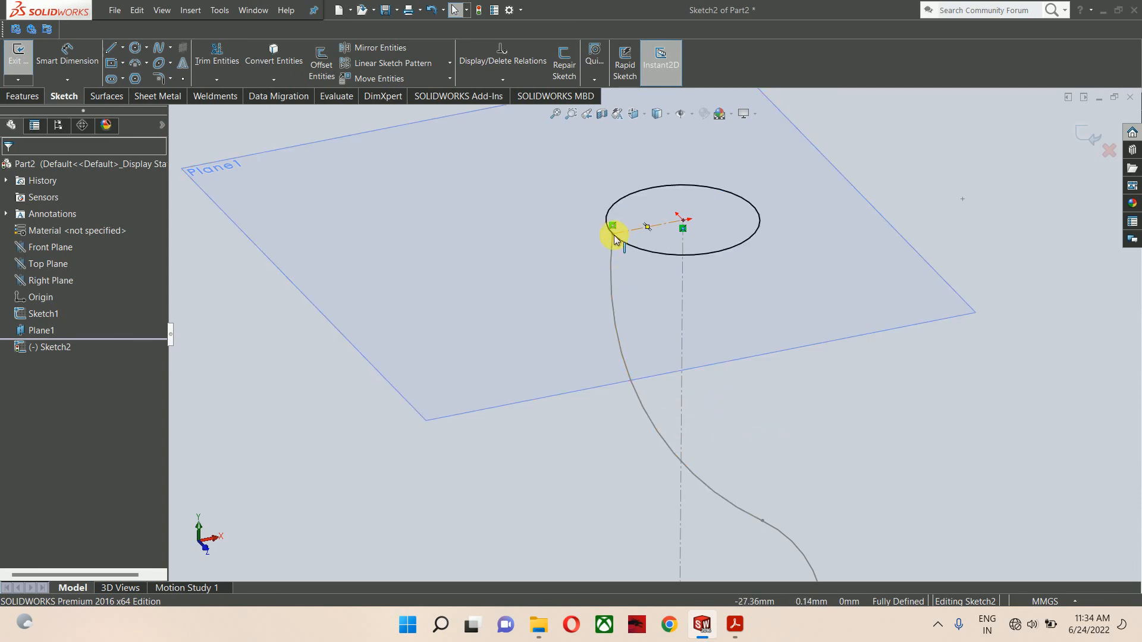
pyautogui.press('z')
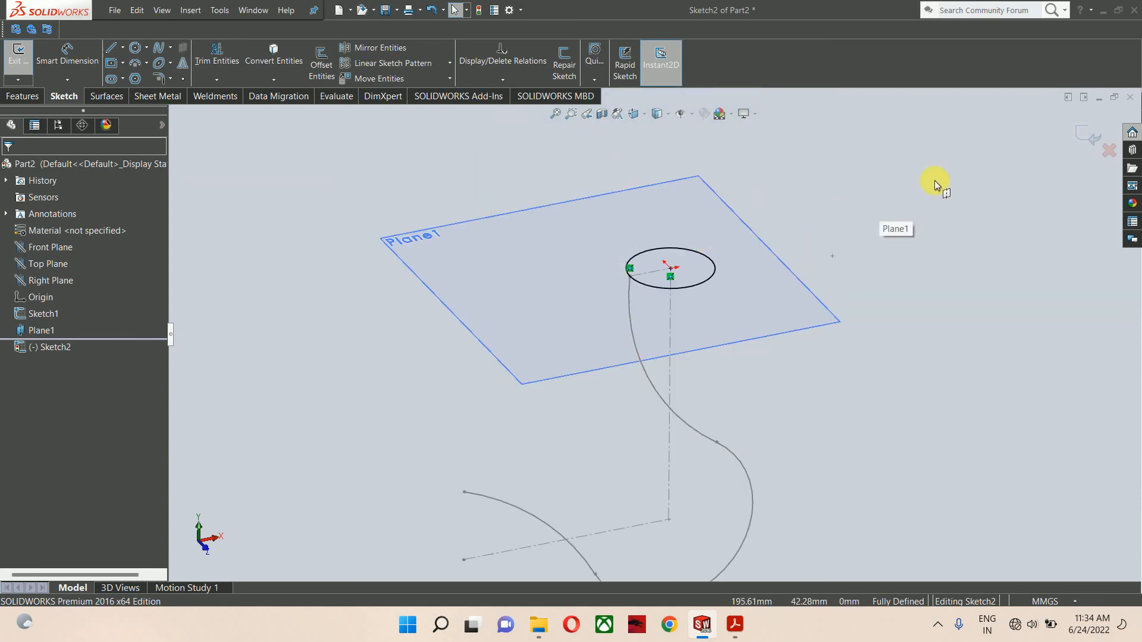
pyautogui.click(1093, 128)
# Step: Hide the reference plane that carries the circle sketch
pyautogui.click(729, 249)
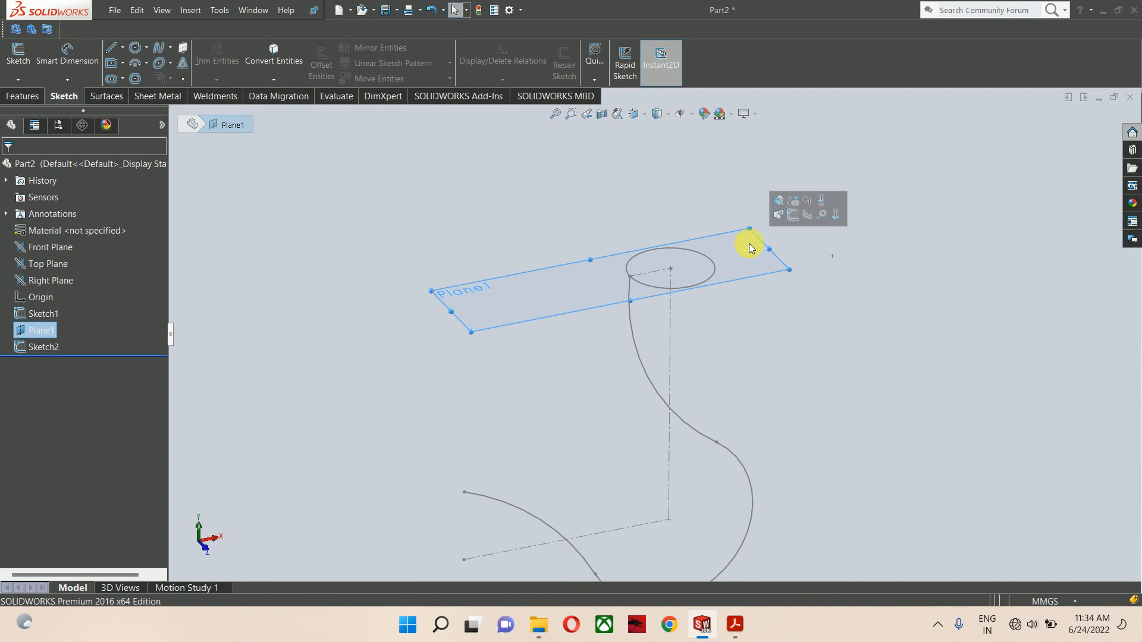
pyautogui.click(807, 214)
pyautogui.press('z')
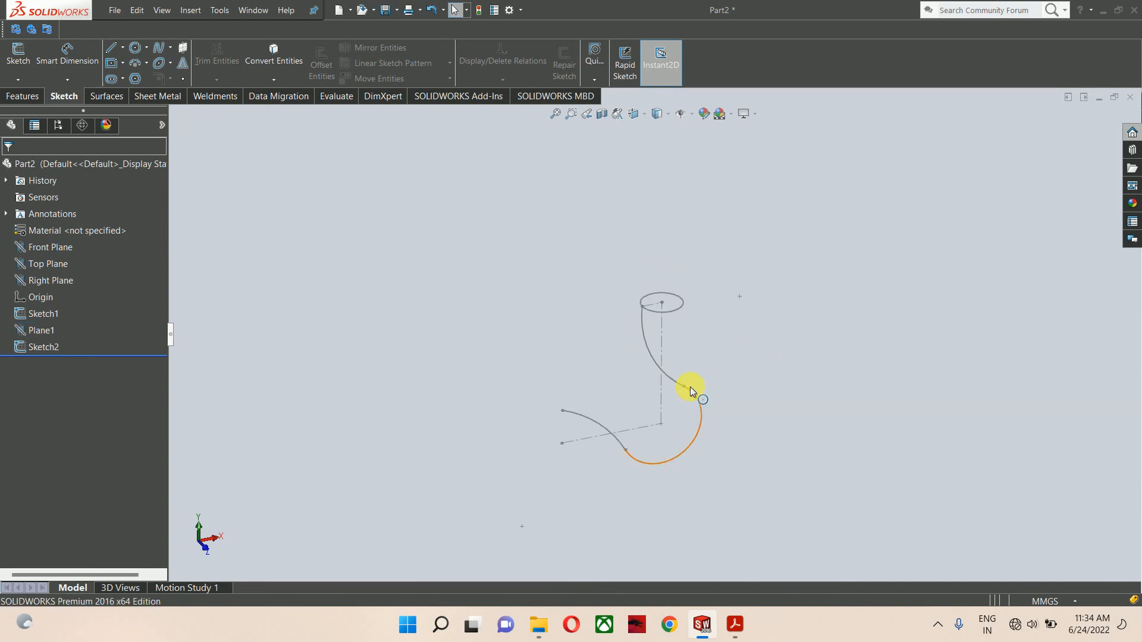
# Step: Check the hook's hatched cross-section in Hook.pdf and start a sketch on the Top Plane, viewed normal to it
pyautogui.click(740, 630)
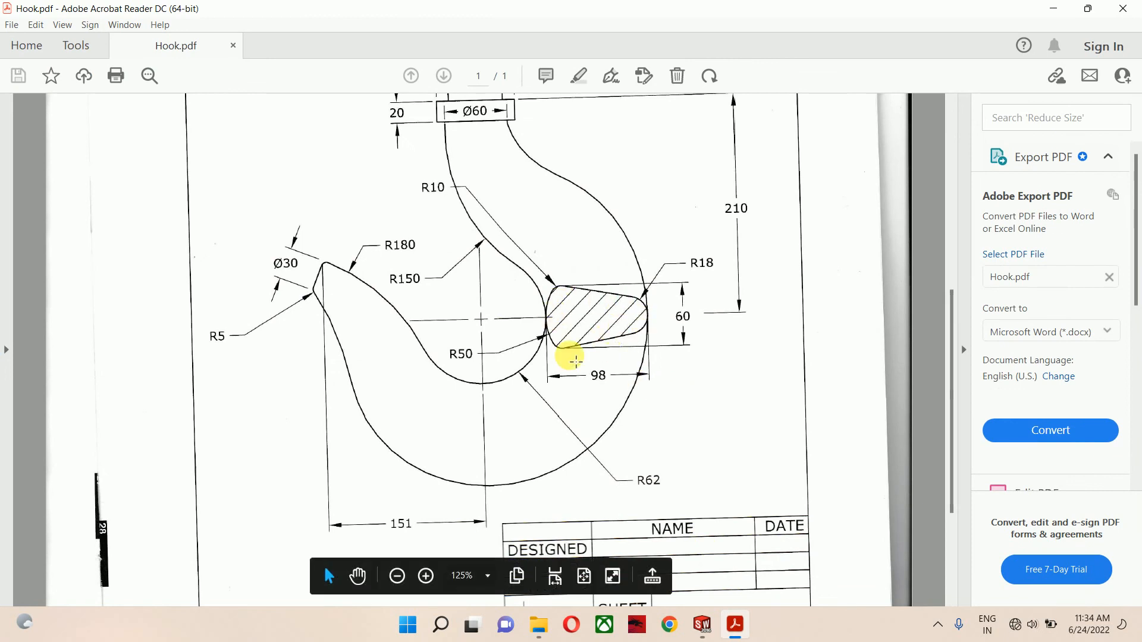
pyautogui.click(1054, 8)
pyautogui.click(52, 263)
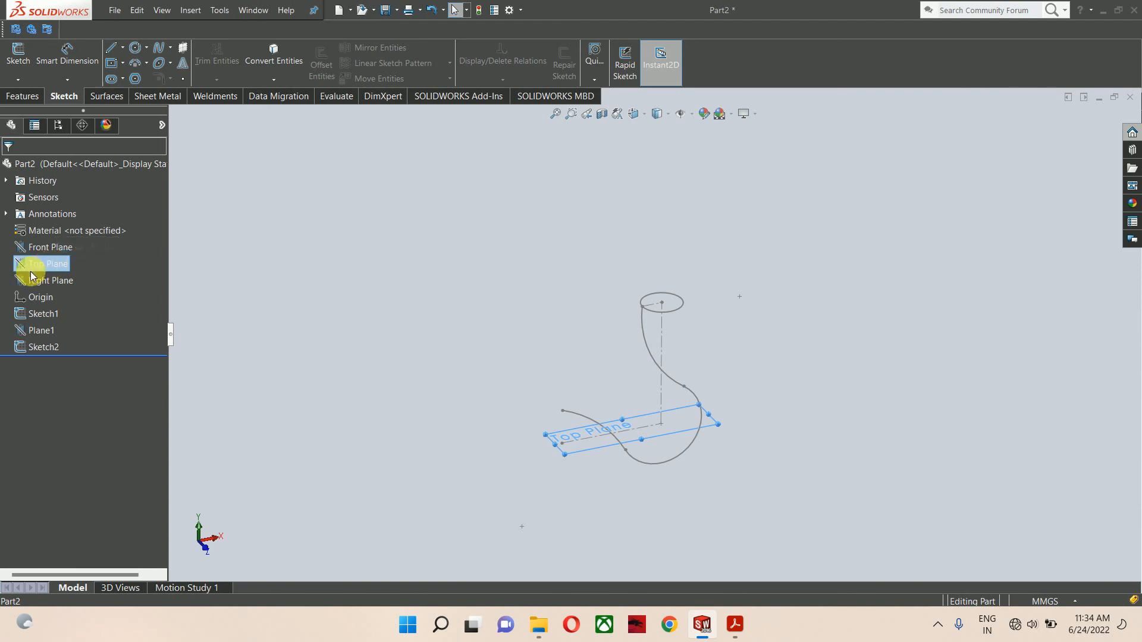
pyautogui.rightClick(42, 266)
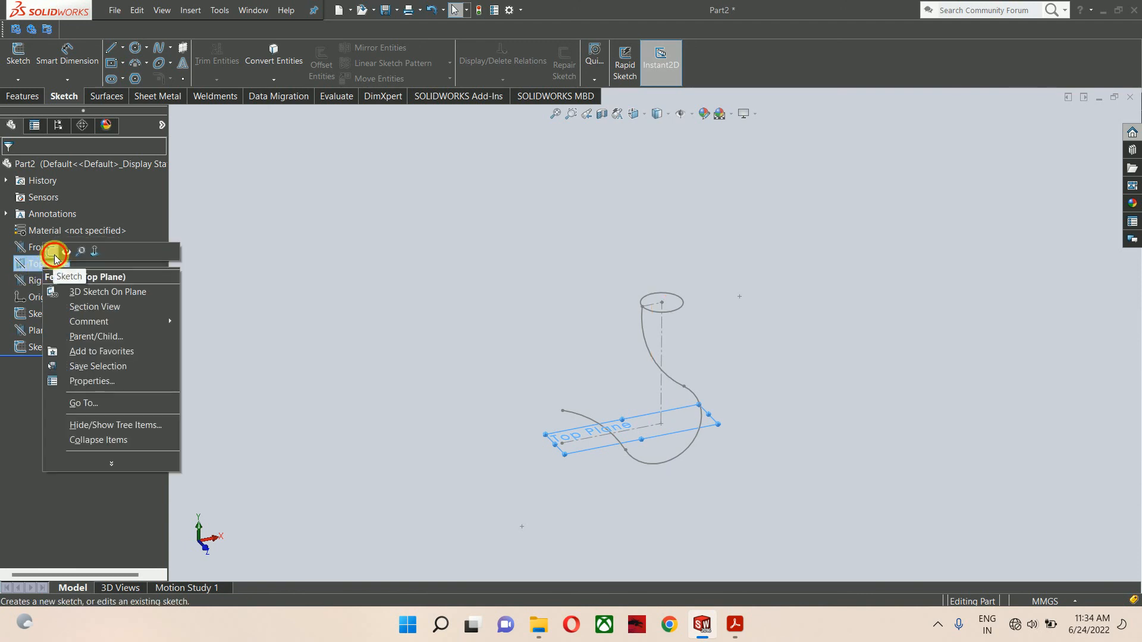
pyautogui.click(53, 255)
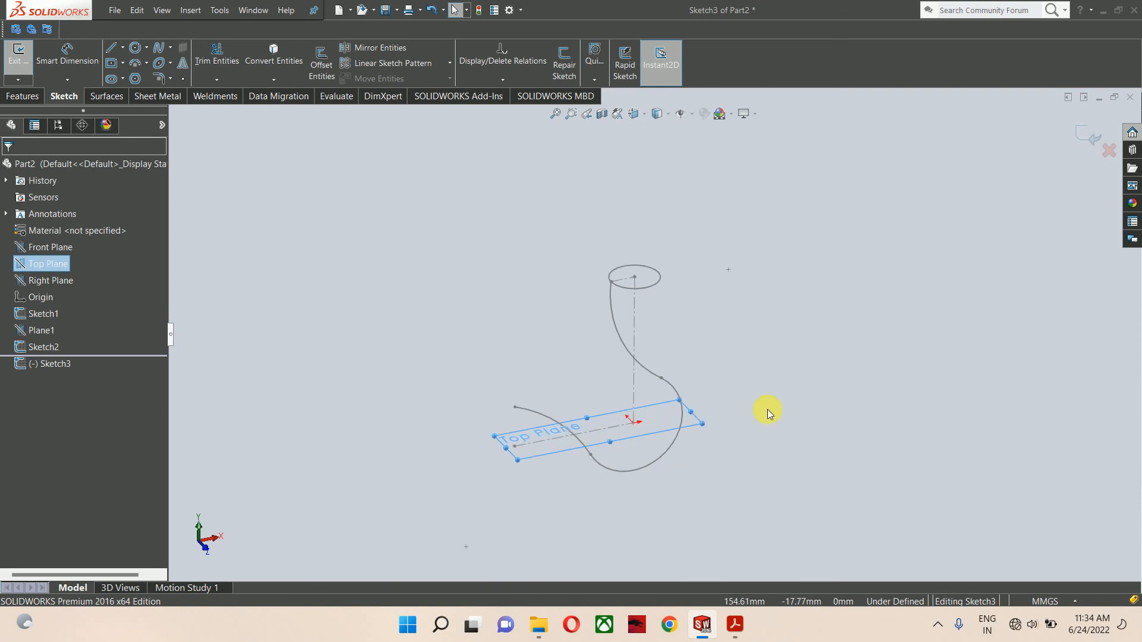
pyautogui.scroll(-5, 762, 411)
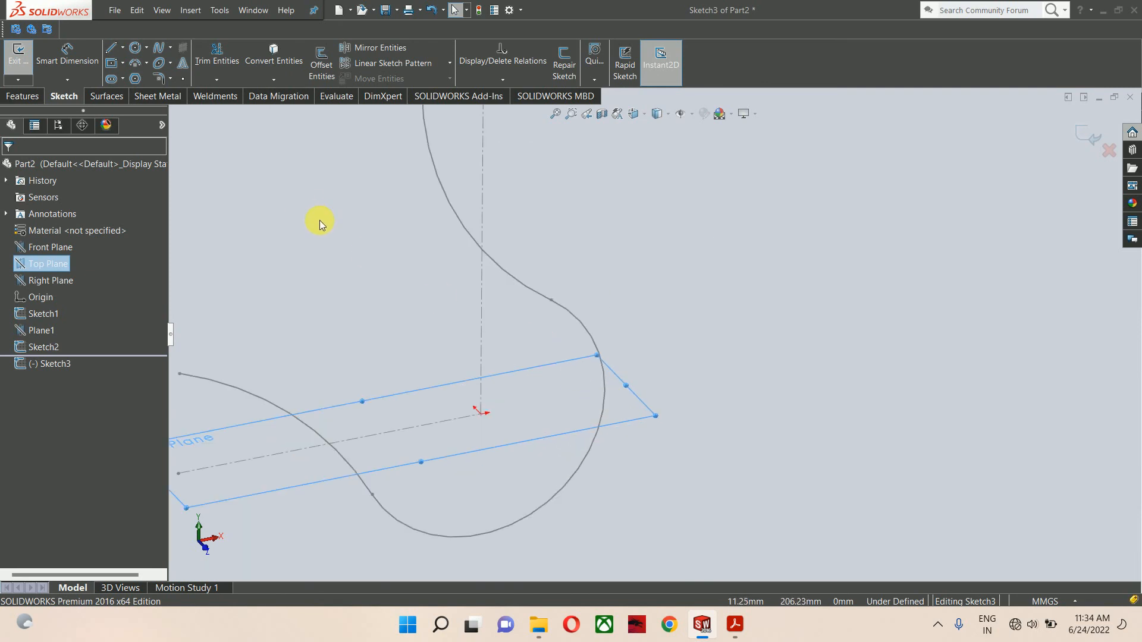
pyautogui.hotkey('ctrl', '8')
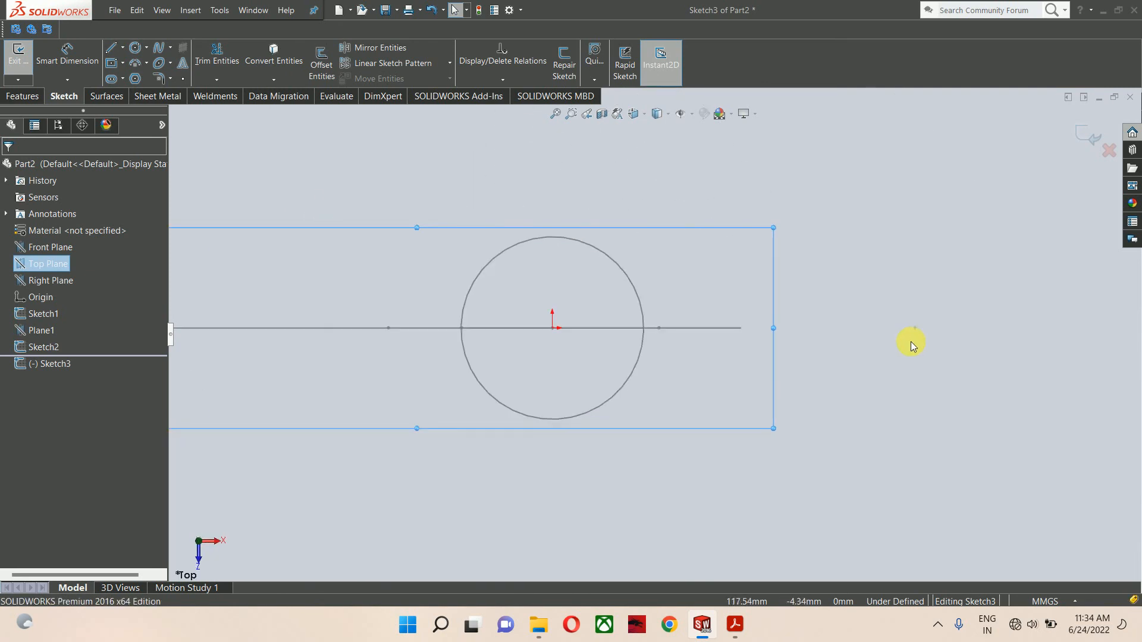
# Step: Recheck the section's width in Hook.pdf and draw two connected horizontal centerlines from the origin out past the R62 arc
pyautogui.click(734, 635)
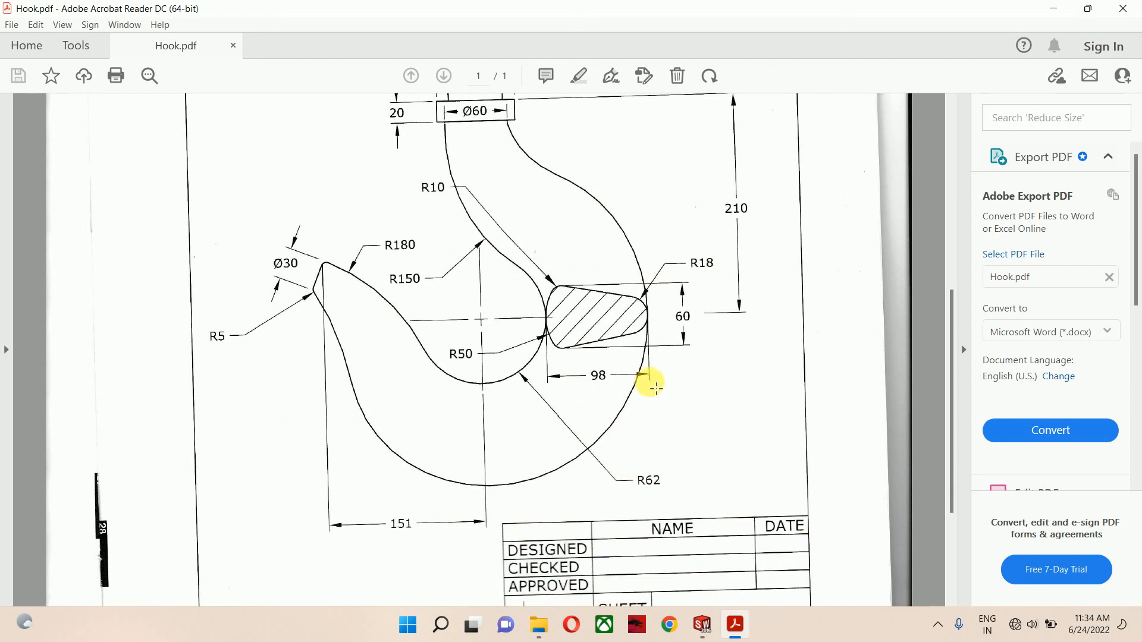
pyautogui.hotkey('alt', 'Tab')
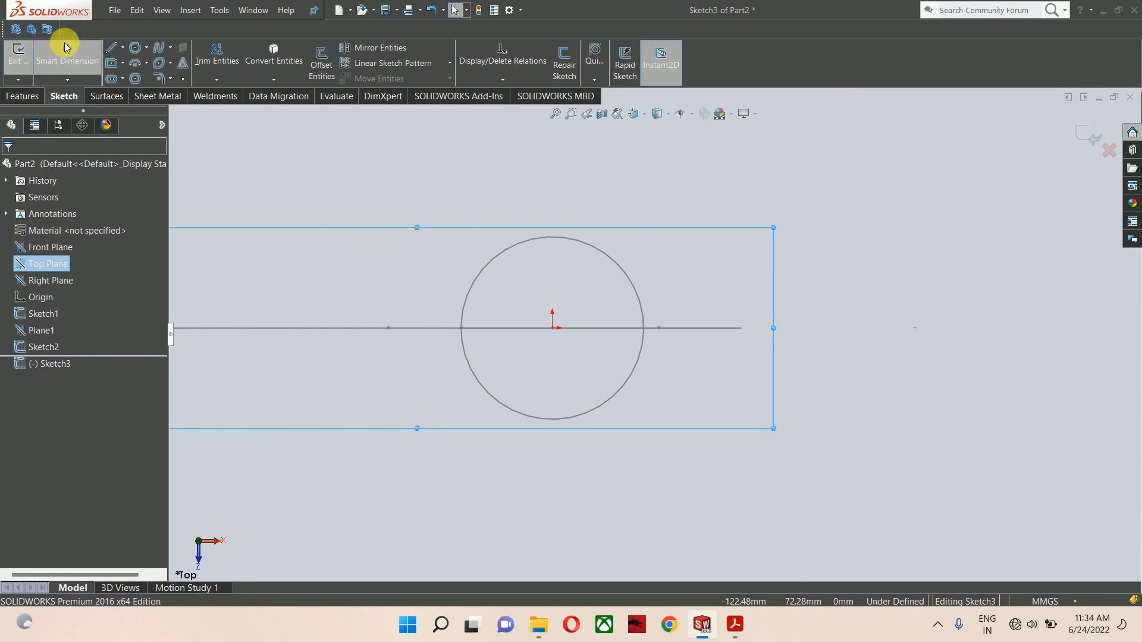
pyautogui.click(122, 48)
pyautogui.click(142, 81)
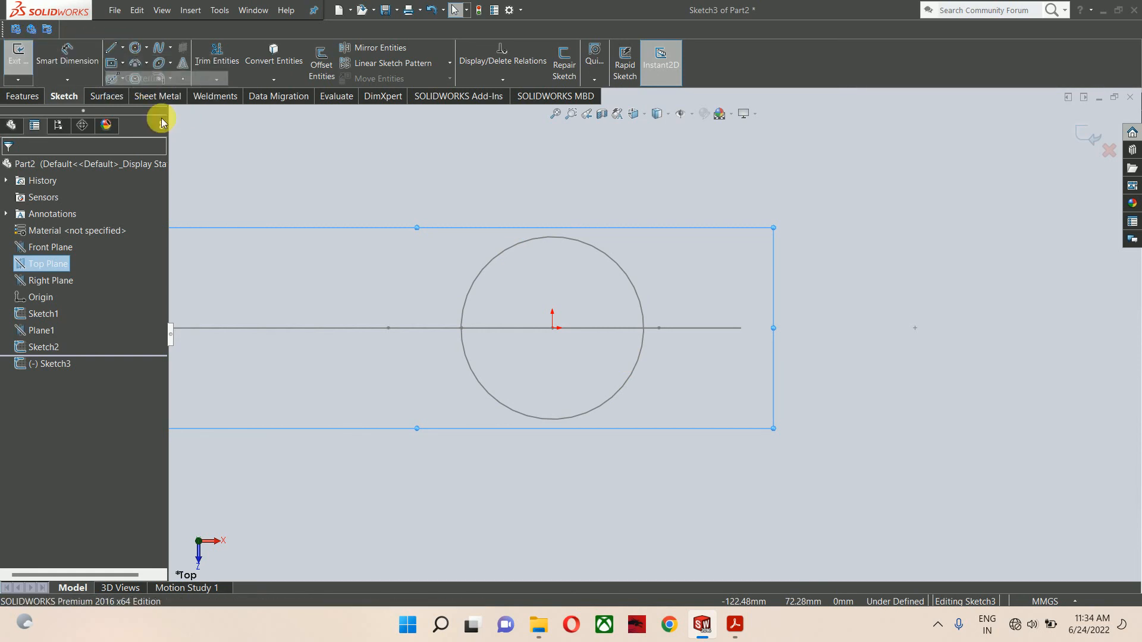
pyautogui.click(554, 328)
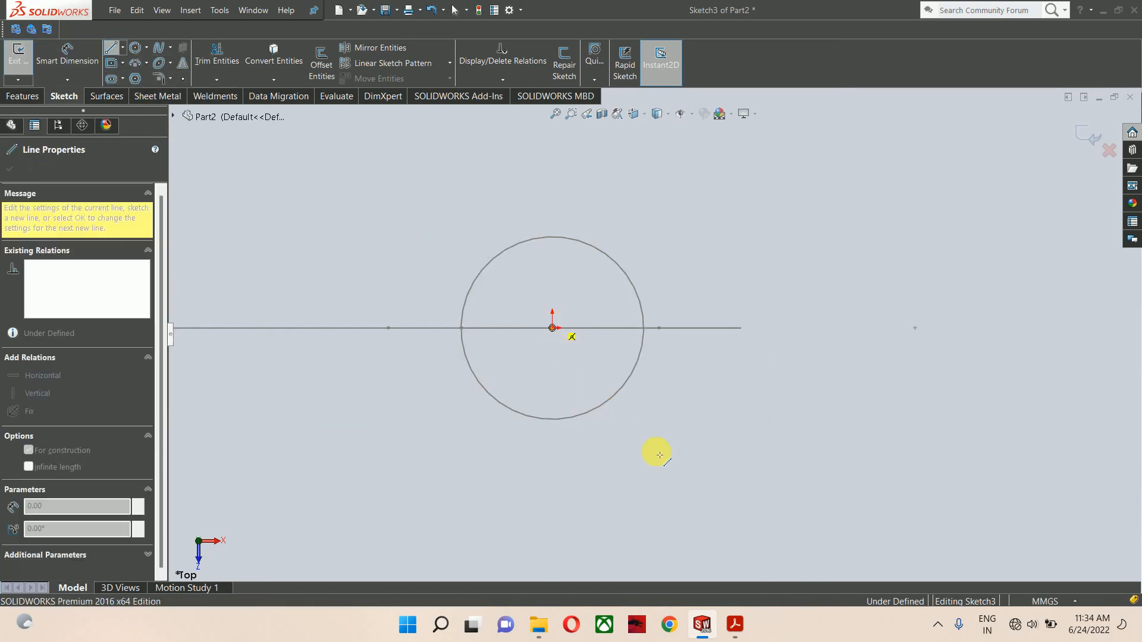
pyautogui.click(762, 327)
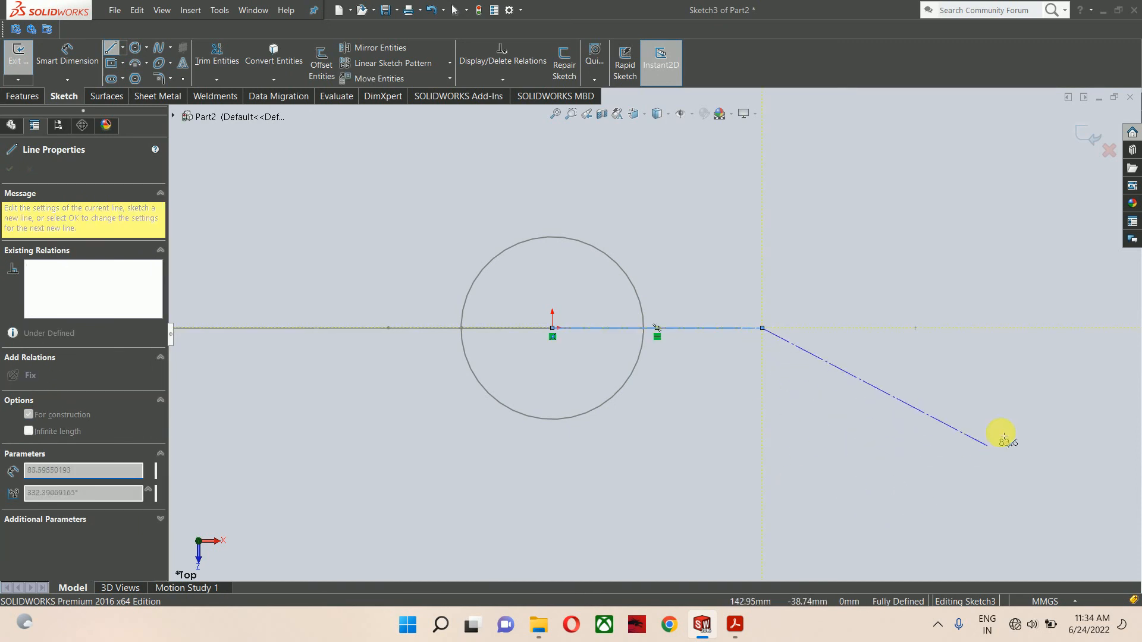
pyautogui.click(1029, 332)
pyautogui.press('Escape')
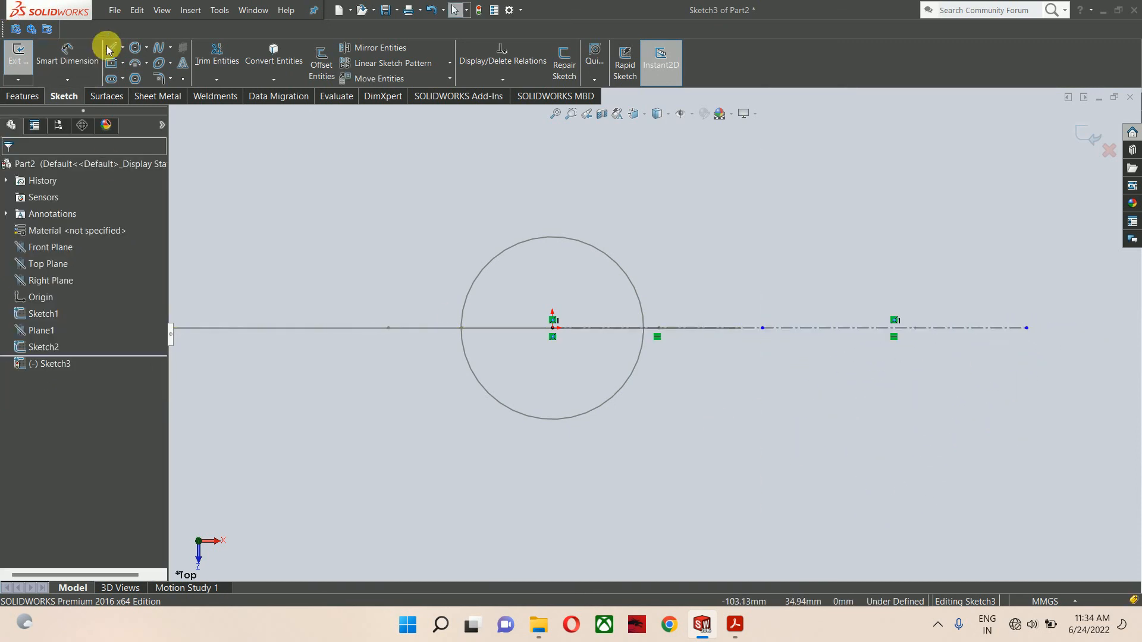
# Step: Draw a vertical midpoint centerline centred where the two horizontal centerlines join, plus a horizontal centerline outward from its upper end
pyautogui.click(125, 50)
pyautogui.click(119, 81)
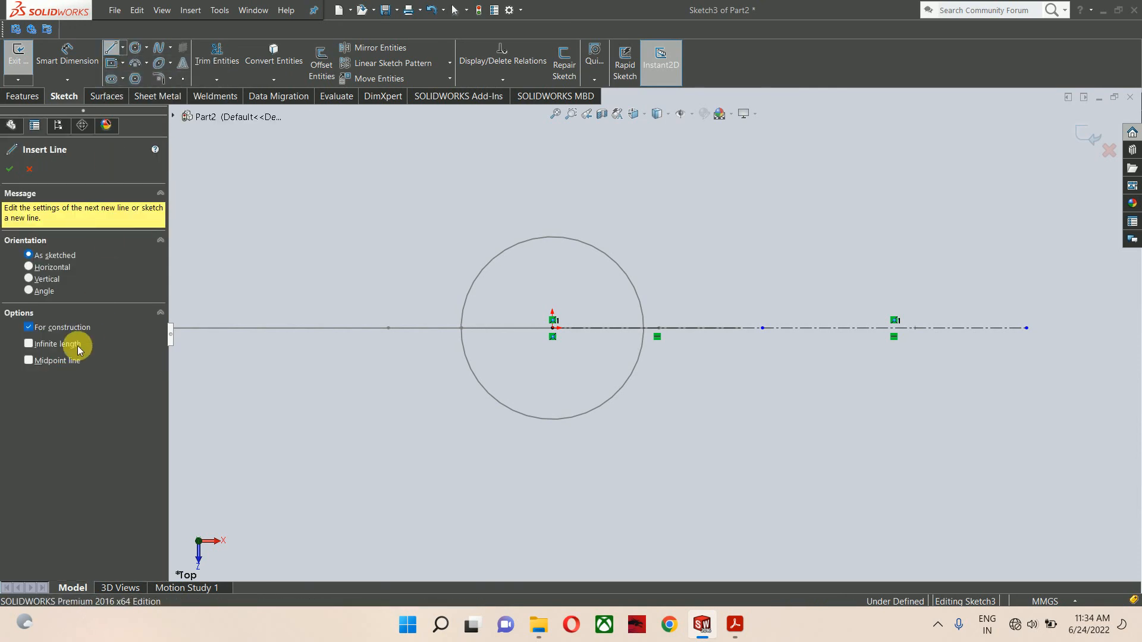
pyautogui.click(64, 361)
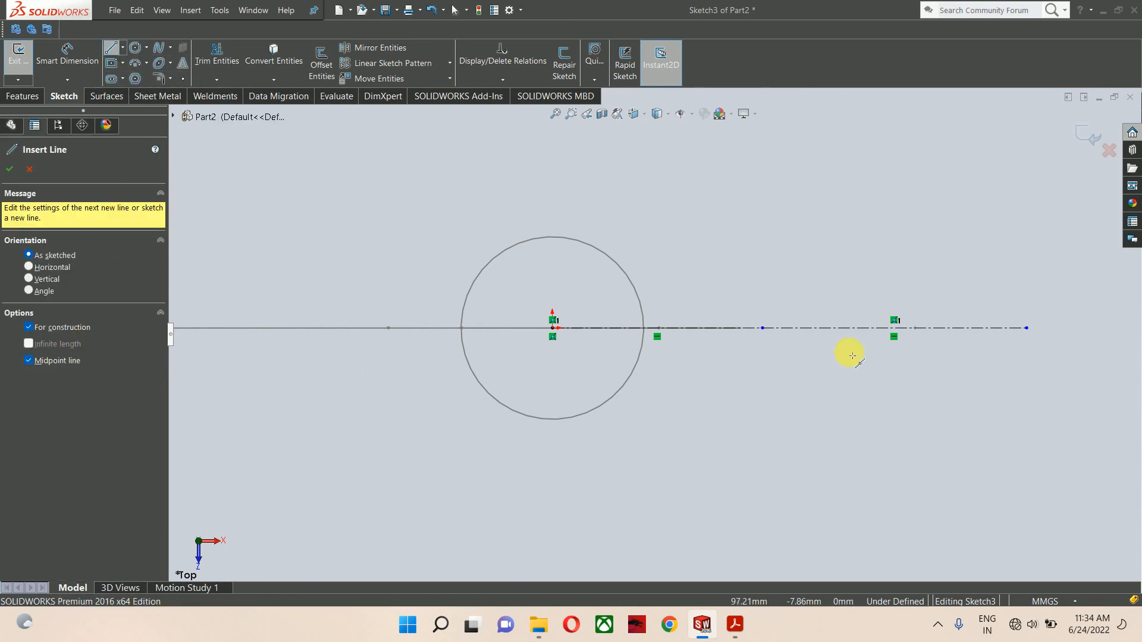
pyautogui.click(763, 328)
pyautogui.click(764, 234)
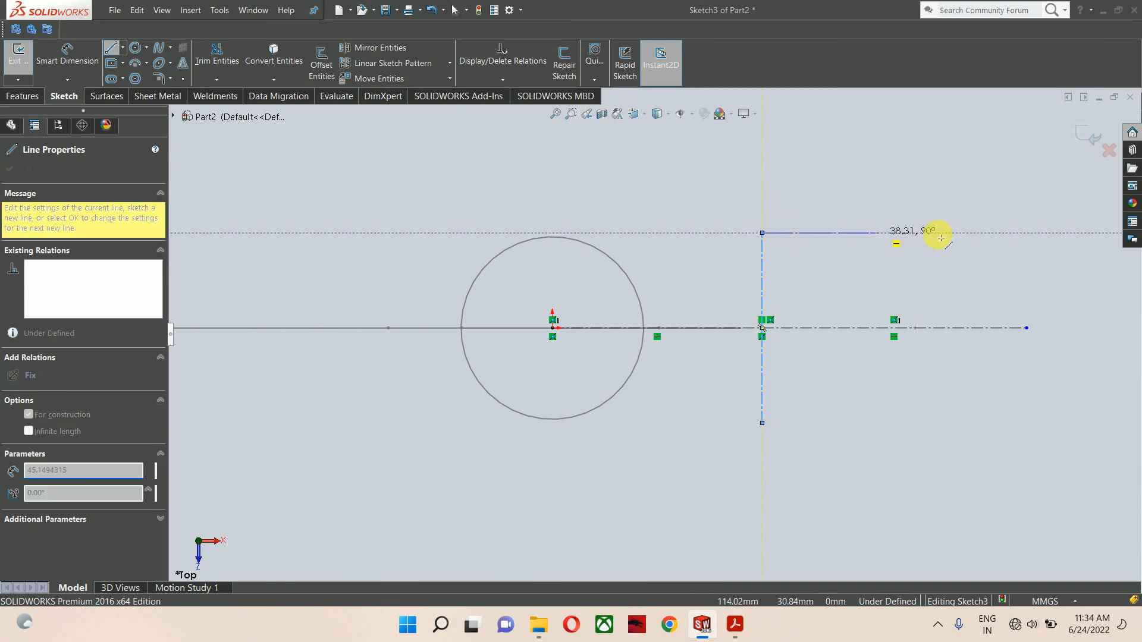
pyautogui.click(1004, 232)
pyautogui.press('Escape')
pyautogui.scroll(2, 779, 392)
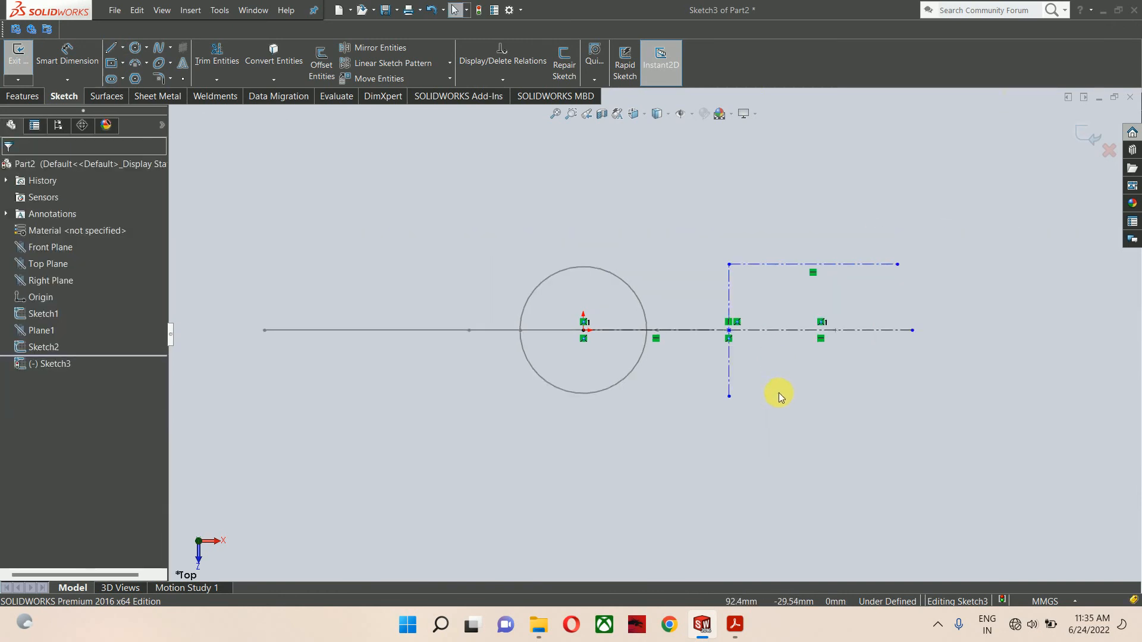
pyautogui.scroll(-2, 819, 308)
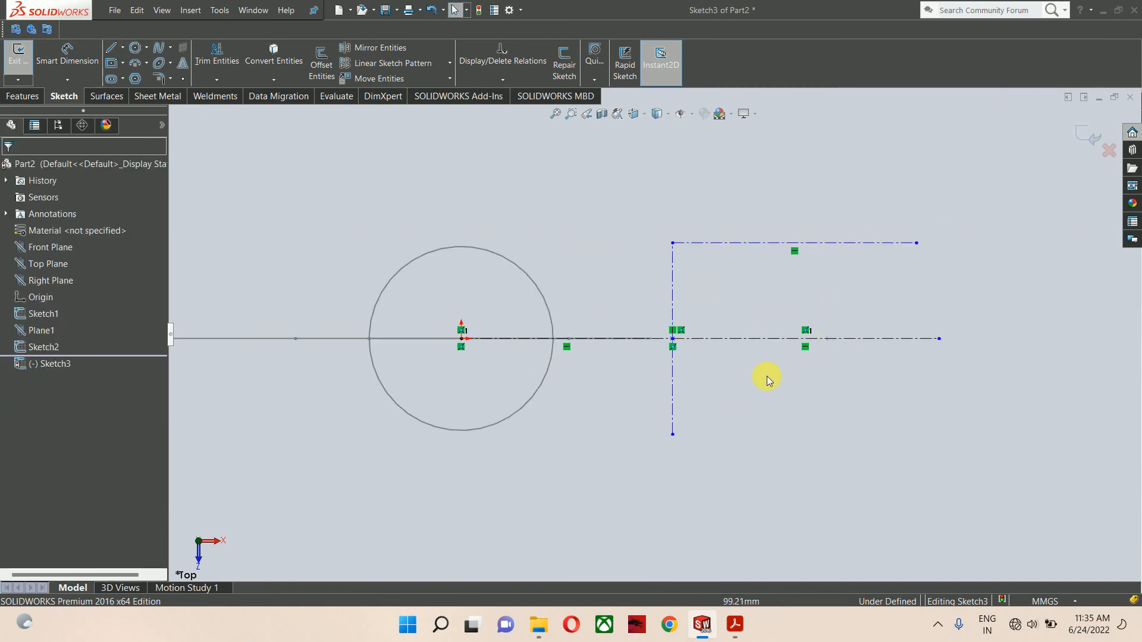
# Step: Check the section's radii in Hook.pdf and sketch a circle of about 56 mm radius centred on the horizontal centerline, touching the vertical centerline's midpoint
pyautogui.click(135, 51)
pyautogui.scroll(-2, 803, 305)
pyautogui.click(735, 622)
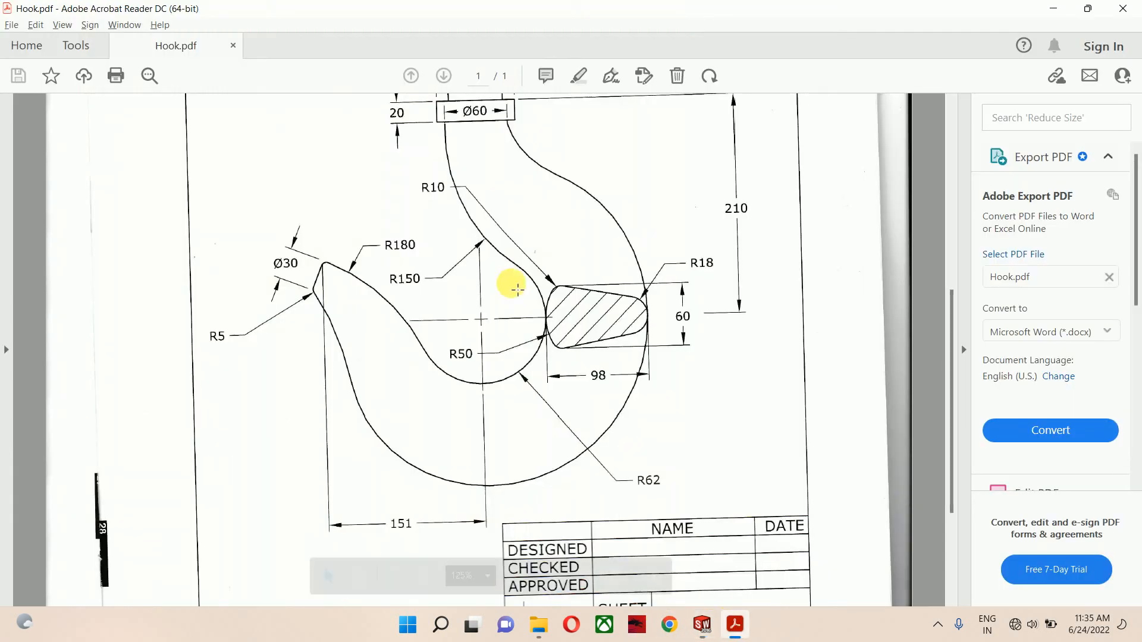
pyautogui.keyDown('ctrl'); pyautogui.scroll(3, 558, 336); pyautogui.keyUp('ctrl')
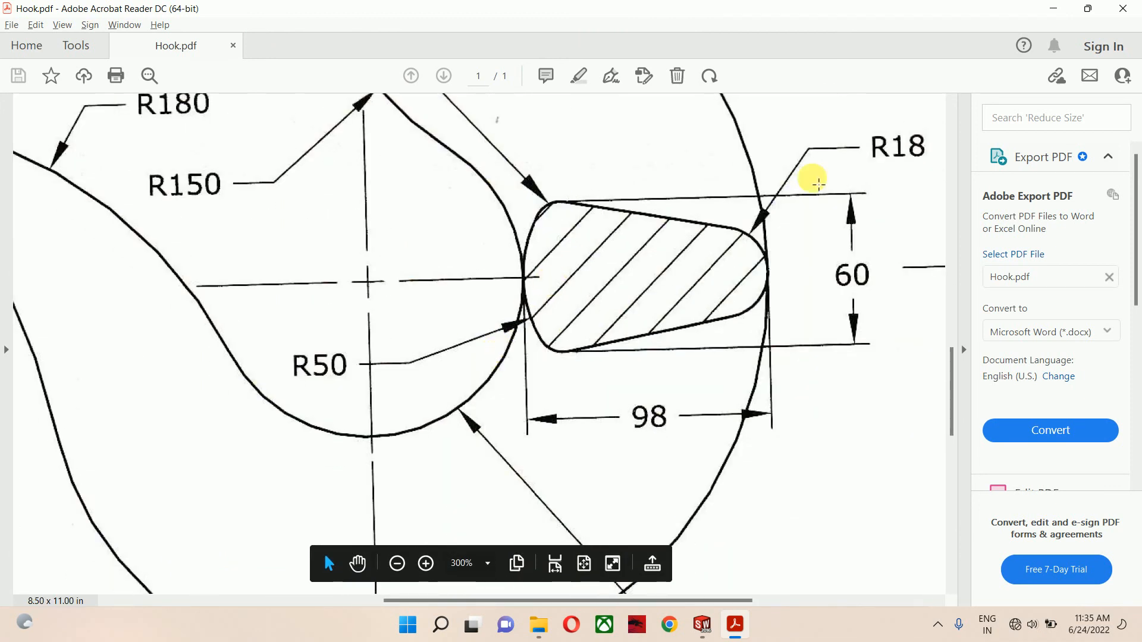
pyautogui.click(1063, 5)
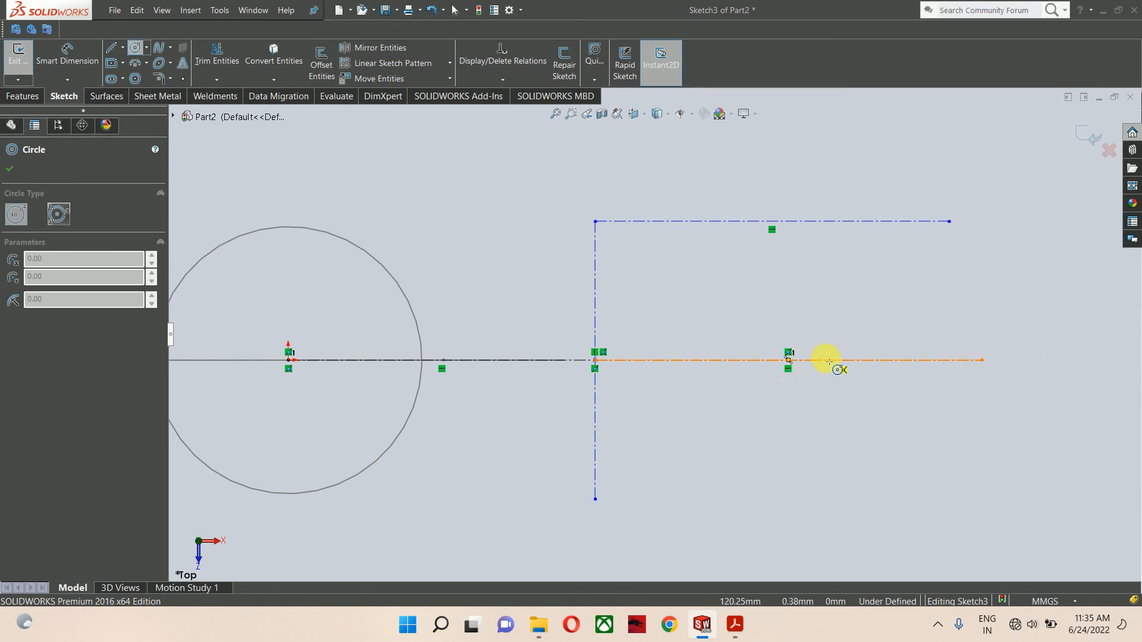
pyautogui.moveTo(844, 359)
pyautogui.mouseDown()
pyautogui.moveTo(757, 400)
pyautogui.moveTo(596, 360)
pyautogui.mouseUp()
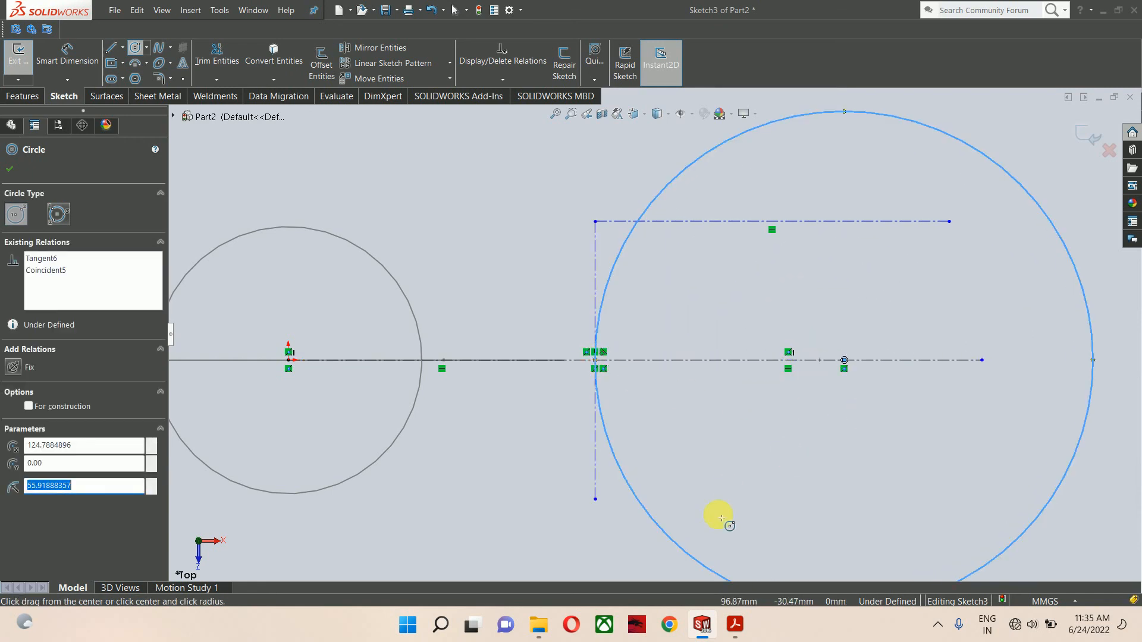
# Step: Check the section's outer end in Hook.pdf and sketch a circle of about 12 mm radius on the centerline, passing through its outer endpoint
pyautogui.click(735, 625)
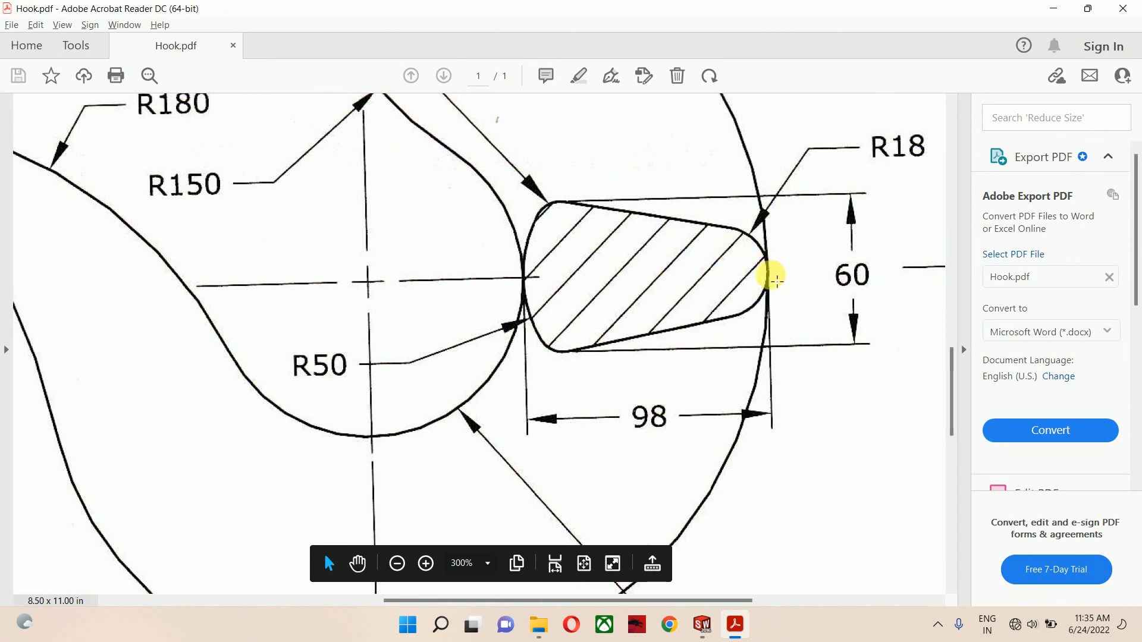
pyautogui.click(1065, 13)
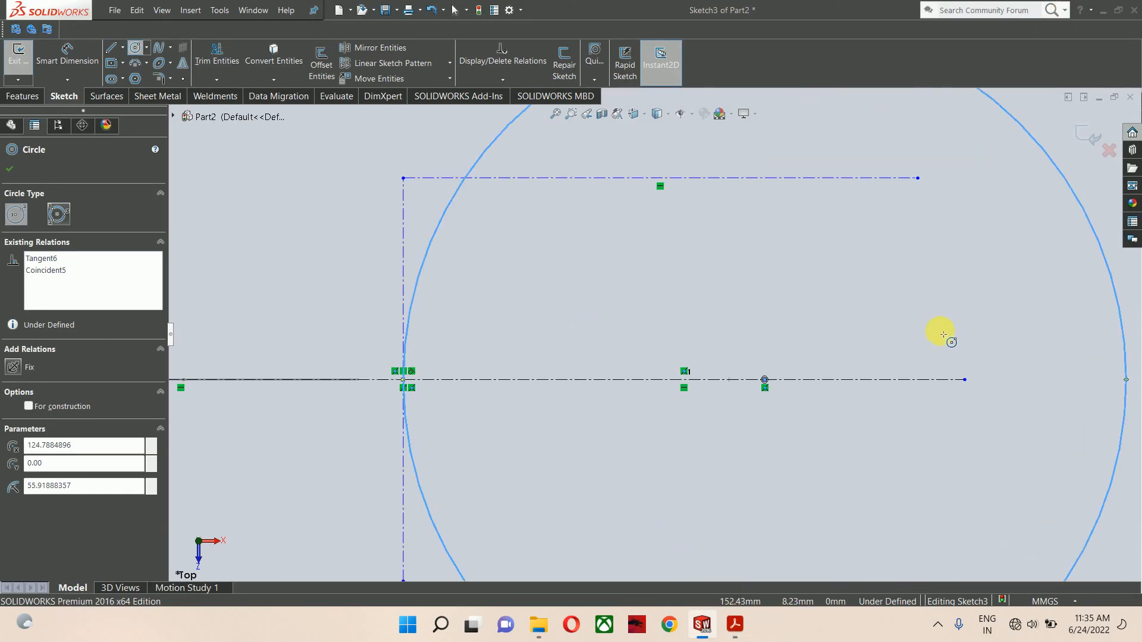
pyautogui.moveTo(885, 381); pyautogui.dragTo(964, 380)
pyautogui.scroll(-1, 465, 188)
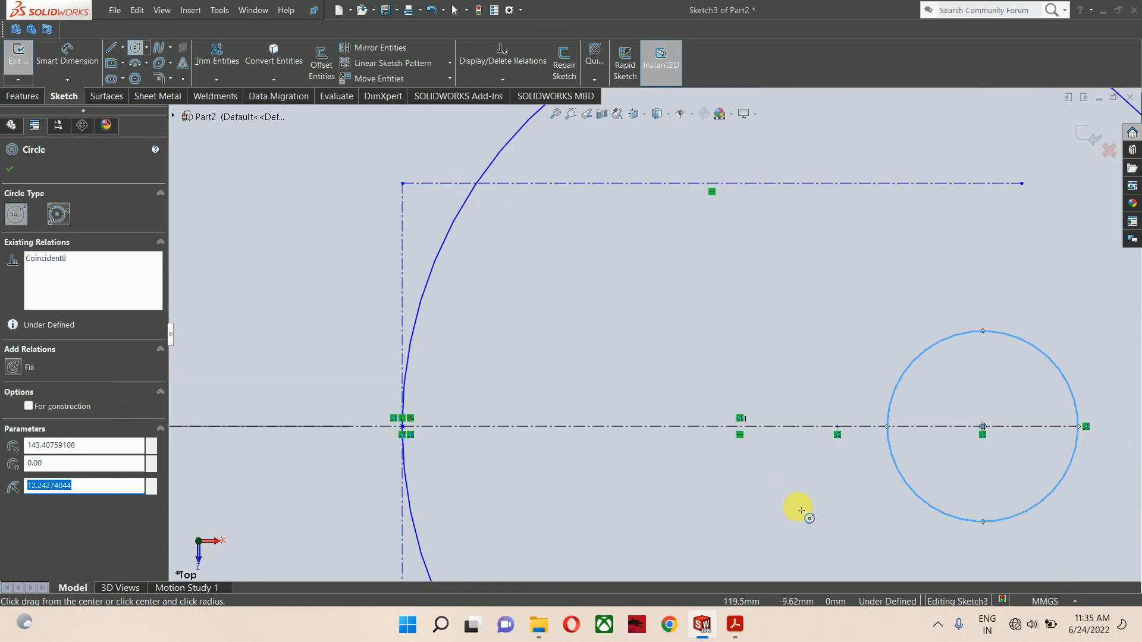
# Step: Check the R10 corner in Hook.pdf and sketch a circle of about 3.6 mm radius inside the large circle, just below the upper centerline
pyautogui.click(736, 623)
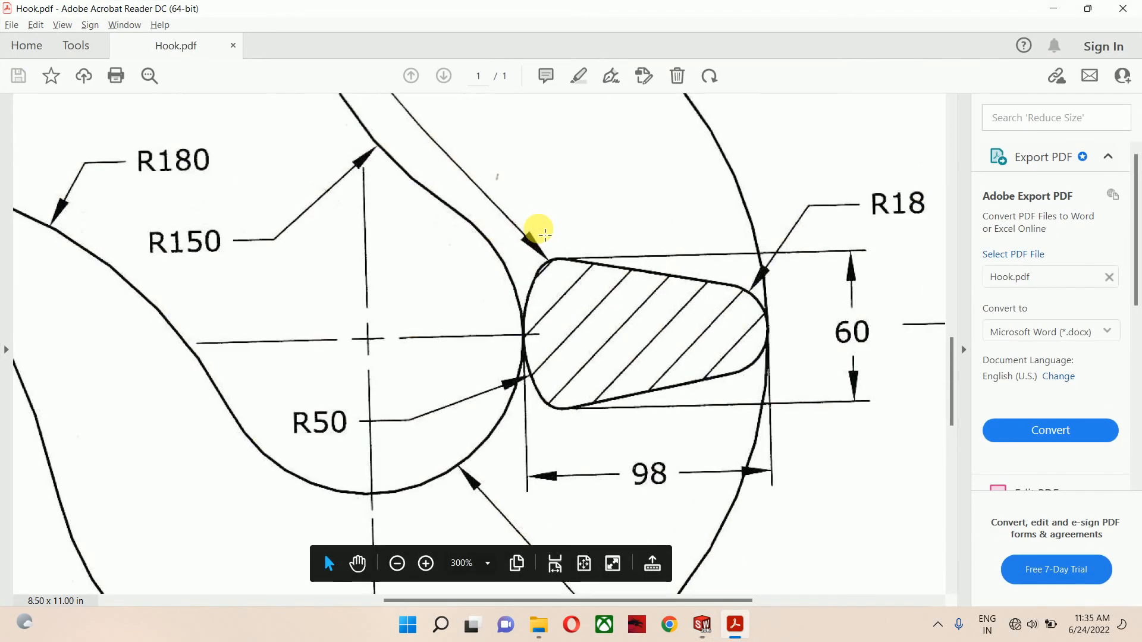
pyautogui.scroll(4, 536, 262)
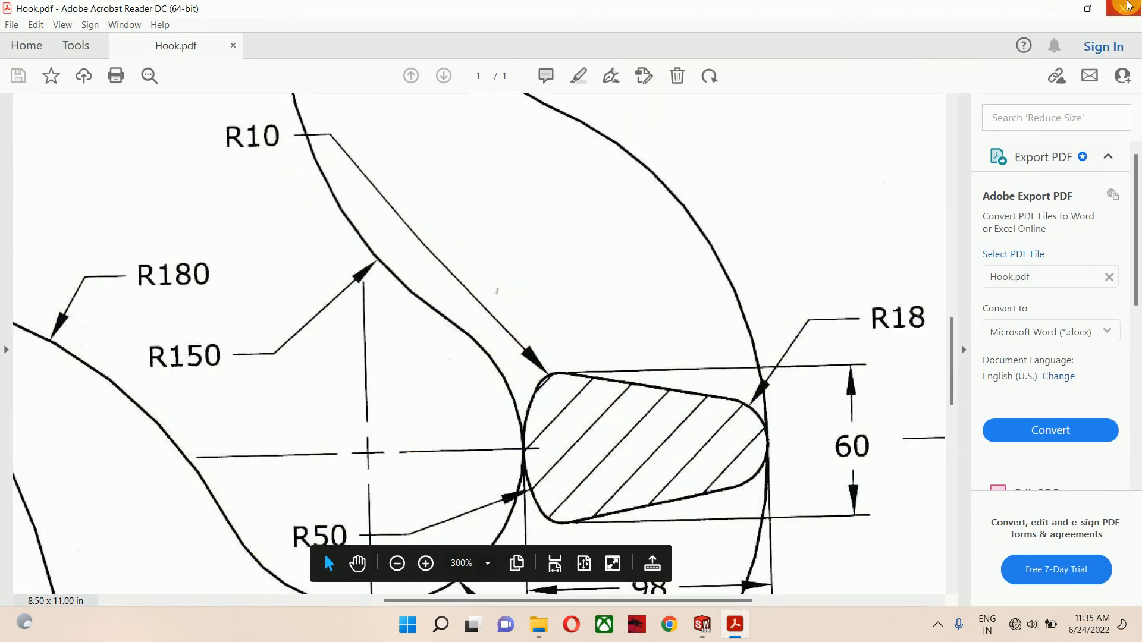
pyautogui.click(1053, 7)
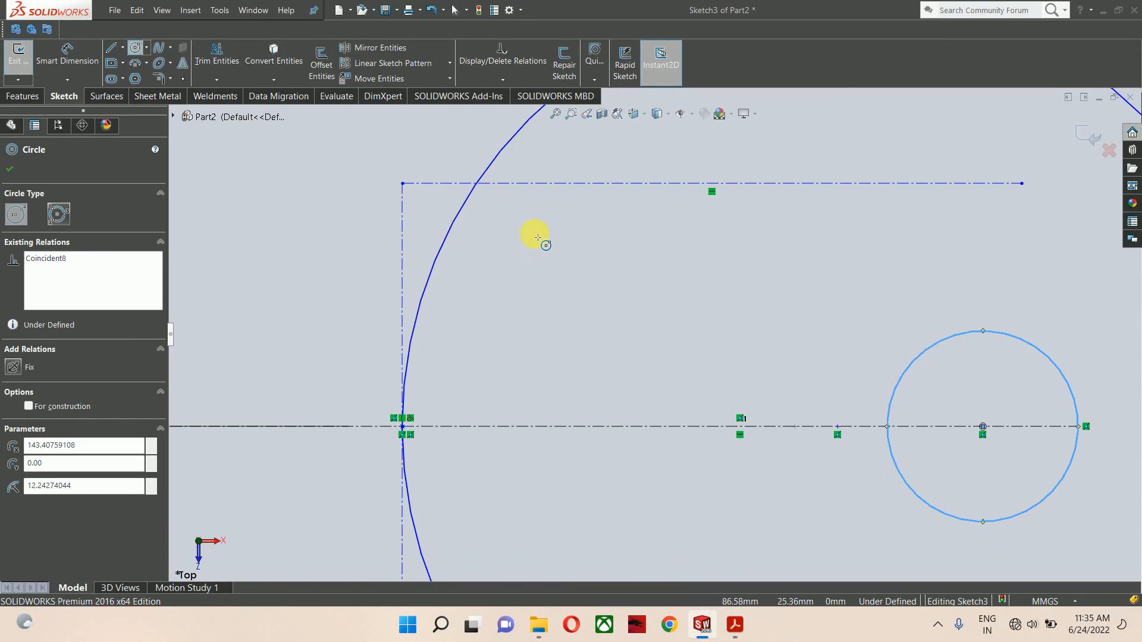
pyautogui.click(510, 218)
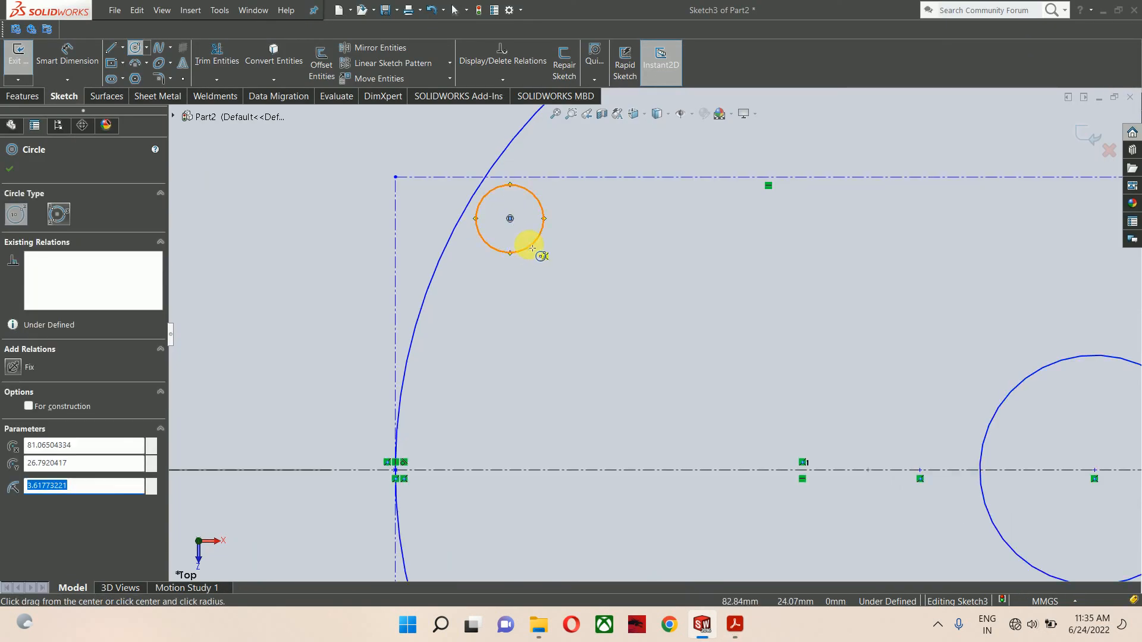
pyautogui.press('Escape')
# Step: Make the small corner circle tangent to the upper horizontal centerline and to the large circle
pyautogui.moveTo(569, 220); pyautogui.dragTo(511, 160)
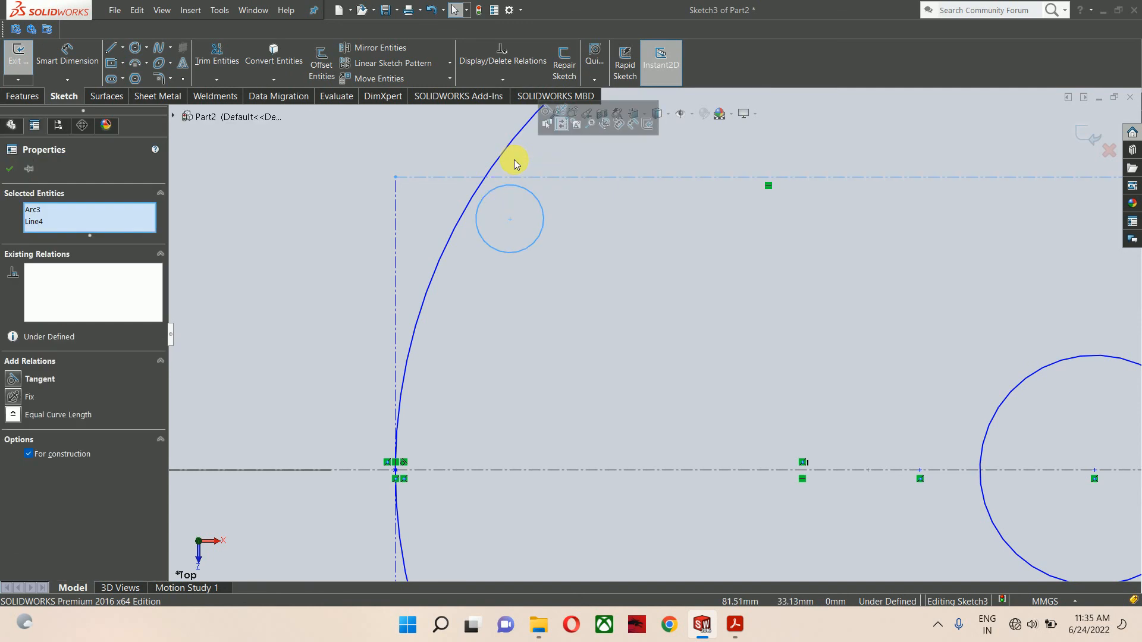
pyautogui.click(547, 114)
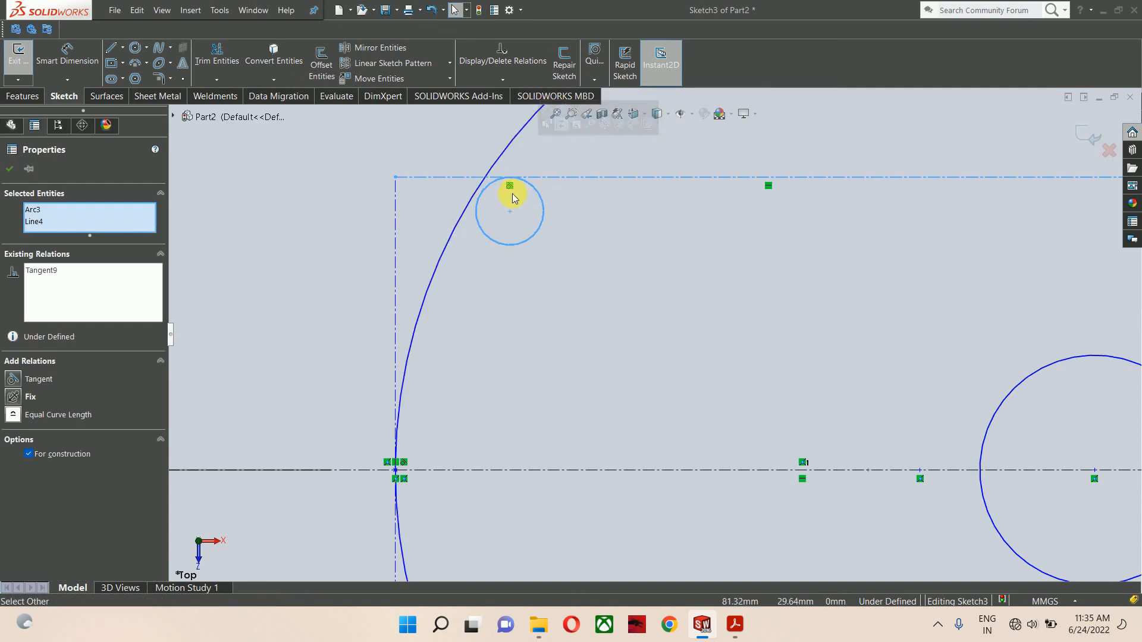
pyautogui.press('Escape')
pyautogui.click(461, 217)
pyautogui.keyDown('ctrl'); pyautogui.click(477, 202); pyautogui.keyUp('ctrl')
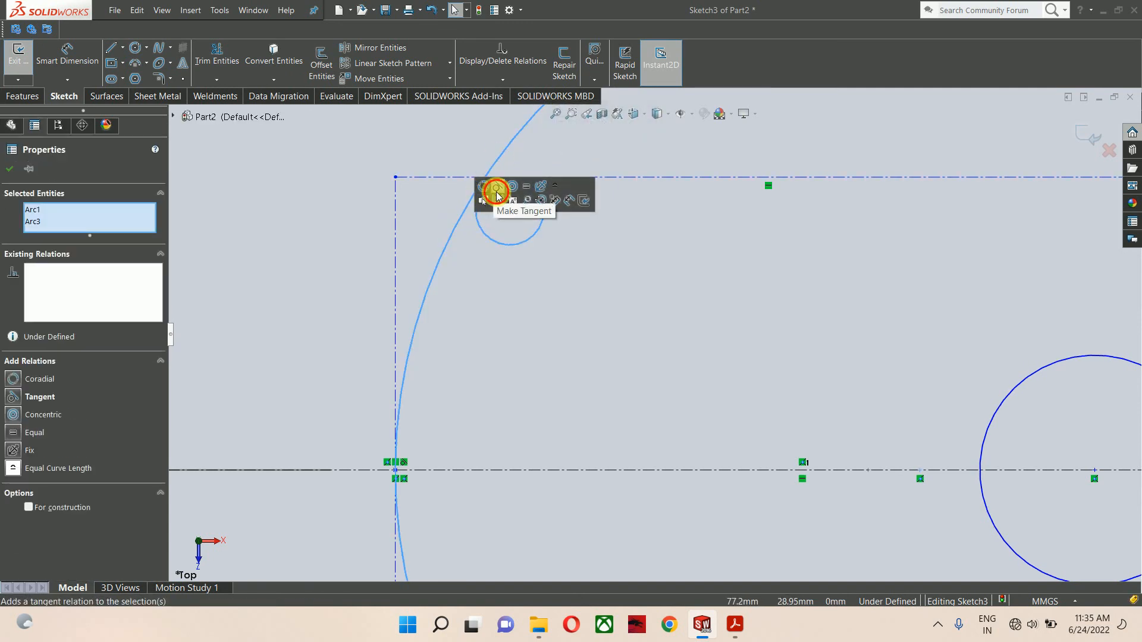
pyautogui.click(484, 189)
# Step: Sketch a slanted solid line running from beside the small corner circle down towards the end circle
pyautogui.scroll(4, 493, 214)
pyautogui.scroll(-1, 734, 316)
pyautogui.moveTo(734, 316); pyautogui.dragTo(707, 319, button='right')
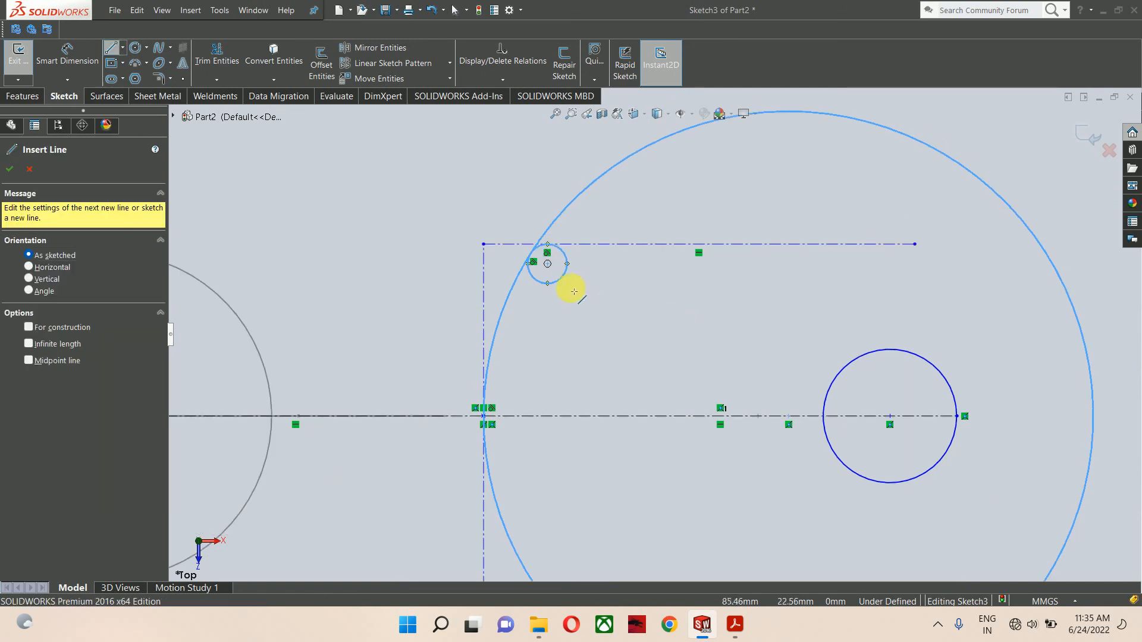
pyautogui.click(587, 259)
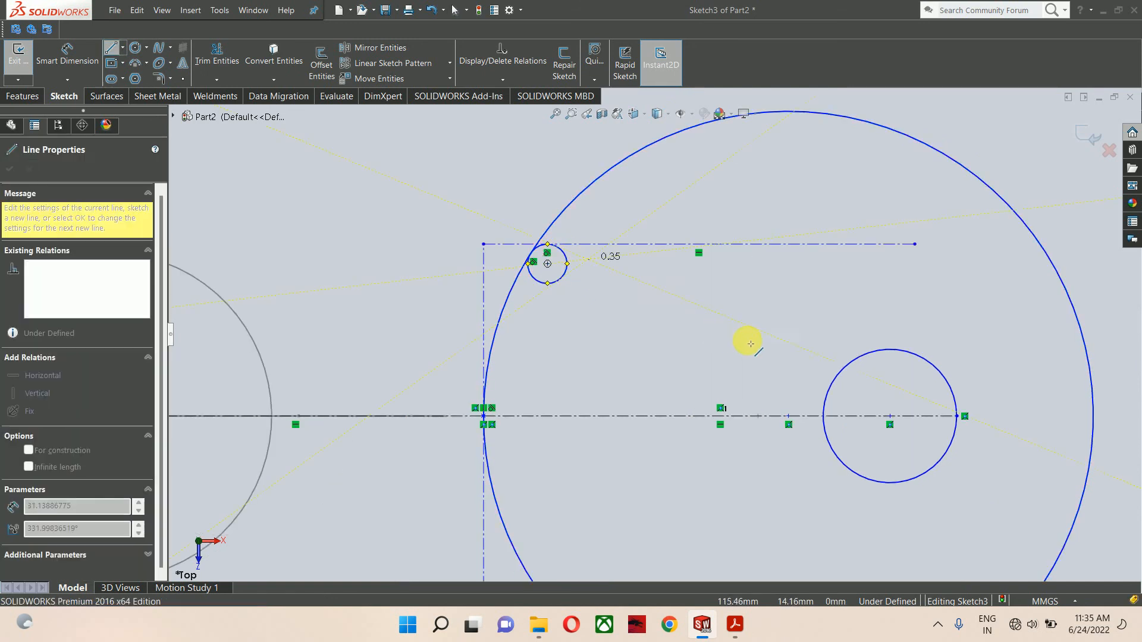
pyautogui.click(841, 324)
pyautogui.press('Escape')
# Step: Make the slanted line tangent to both the end circle and the small corner circle
pyautogui.moveTo(844, 395); pyautogui.dragTo(798, 298)
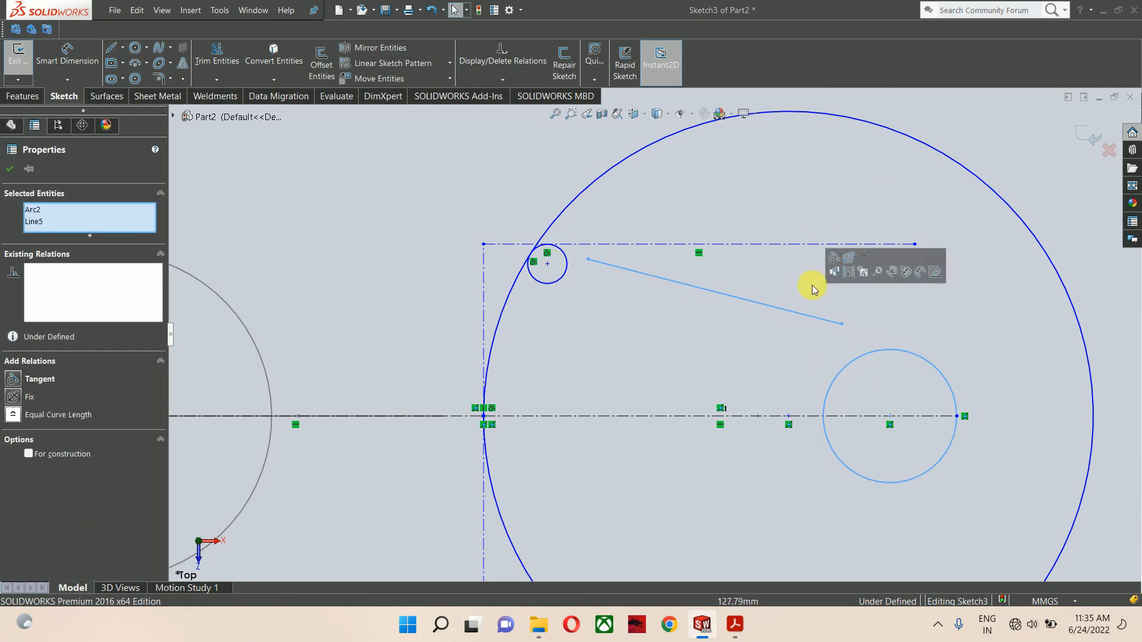
pyautogui.click(834, 258)
pyautogui.scroll(-3, 613, 274)
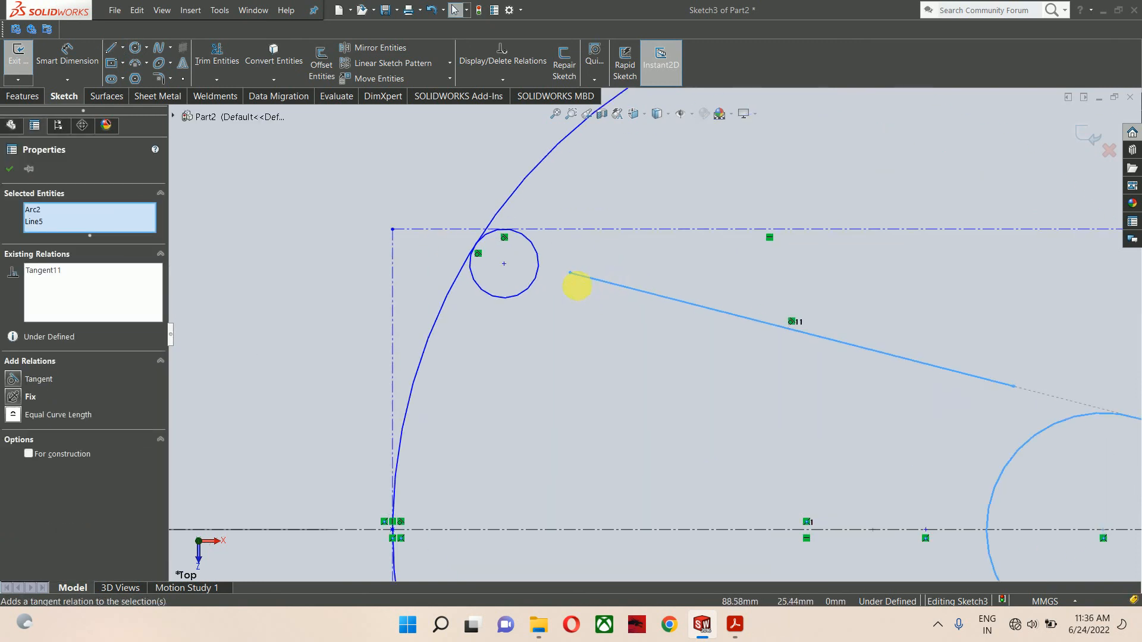
pyautogui.moveTo(569, 277); pyautogui.dragTo(548, 240)
pyautogui.moveTo(625, 297); pyautogui.dragTo(515, 247)
pyautogui.click(555, 209)
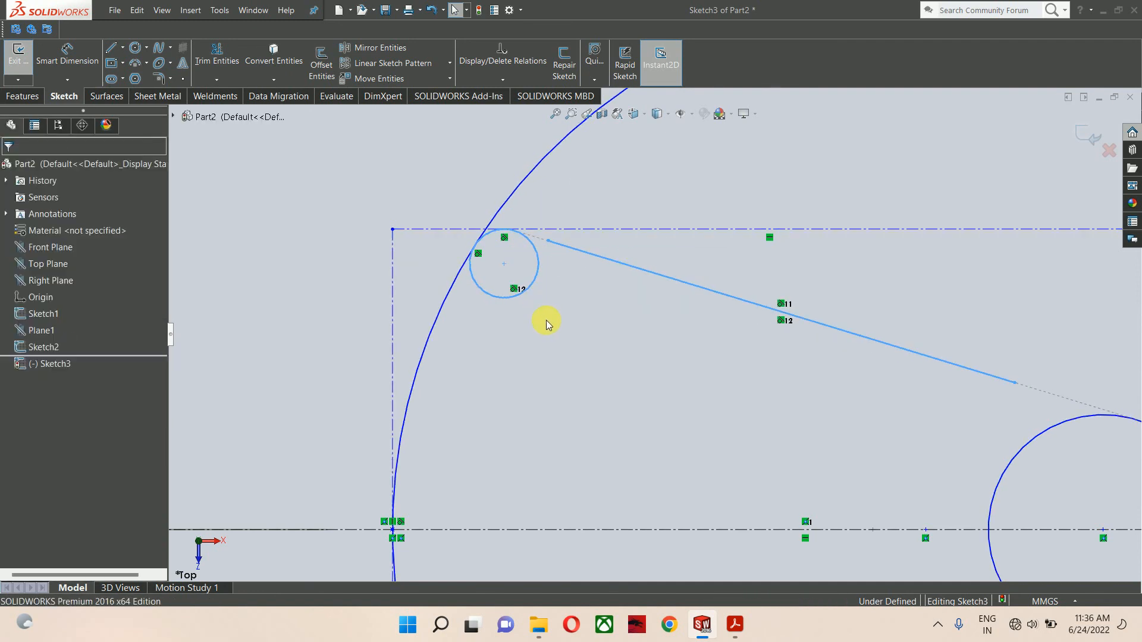
# Step: Make the slanted line's two endpoints coincident with the small corner circle and the end circle
pyautogui.click(548, 242)
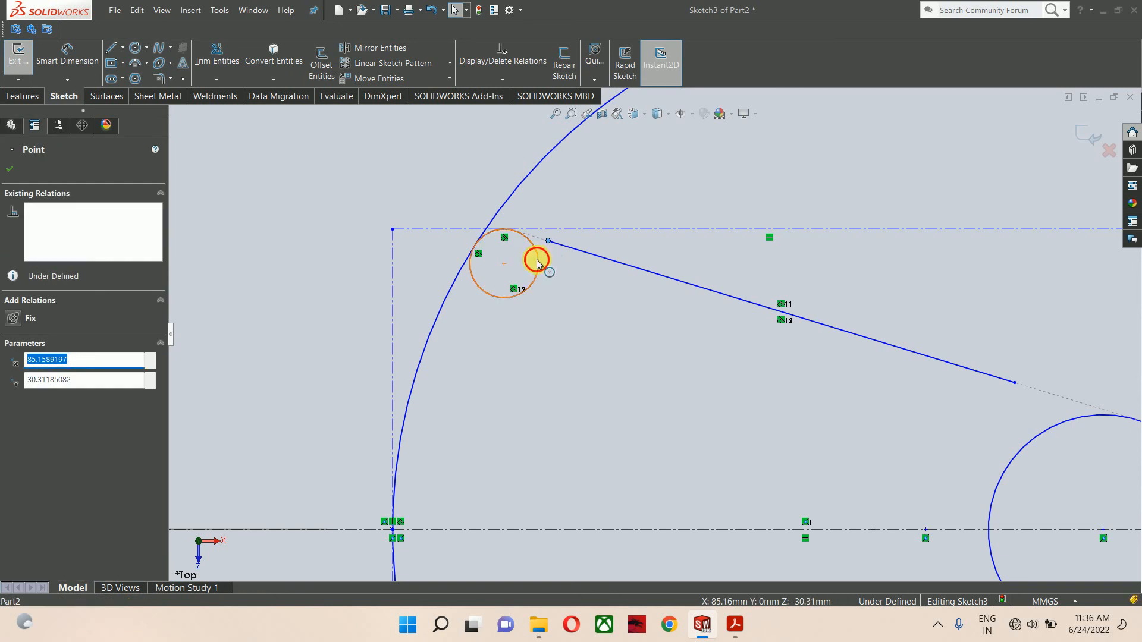
pyautogui.keyDown('ctrl'); pyautogui.click(537, 258); pyautogui.keyUp('ctrl')
pyautogui.click(585, 213)
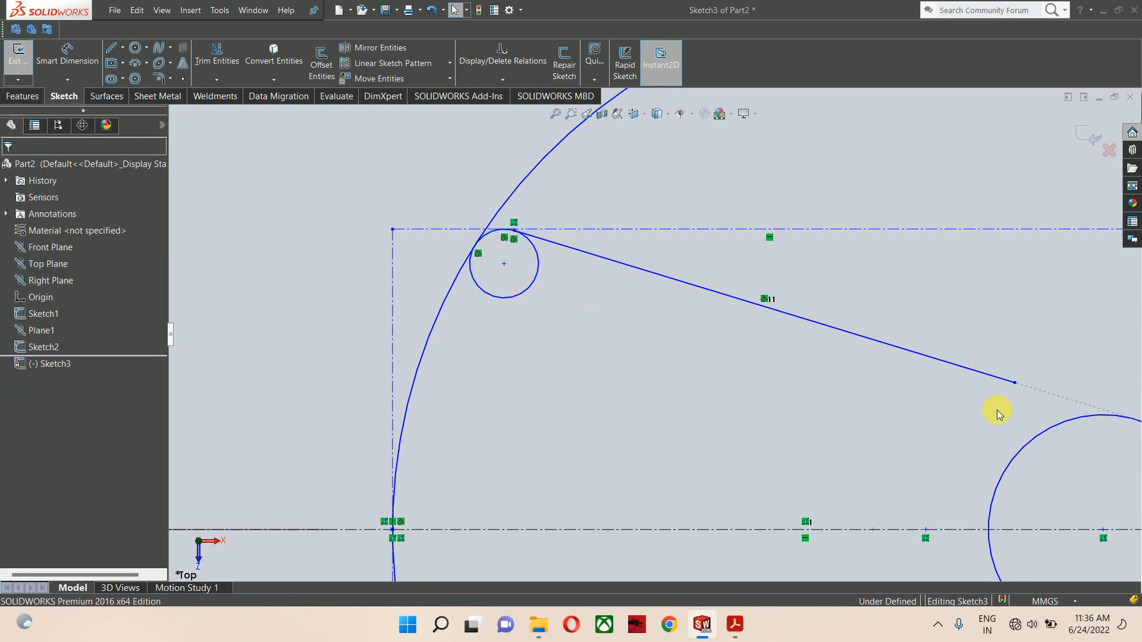
pyautogui.click(1014, 383)
pyautogui.keyDown('ctrl'); pyautogui.click(1030, 440); pyautogui.keyUp('ctrl')
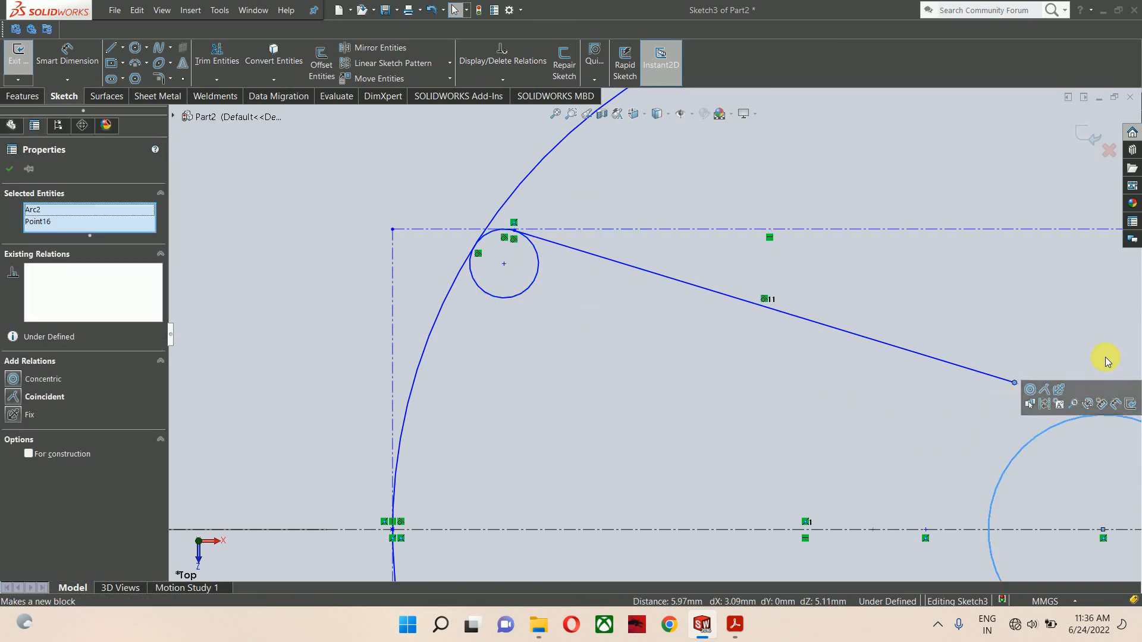
pyautogui.click(1052, 390)
pyautogui.scroll(3, 810, 395)
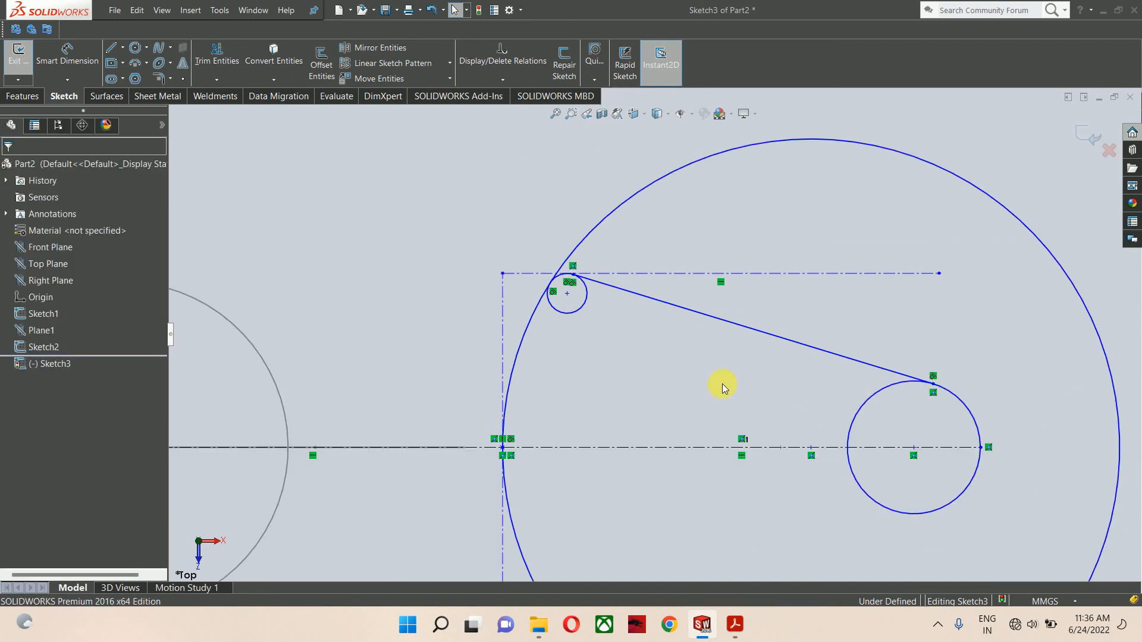
# Step: Mirror the small corner circle and the slanted line about the horizontal centerline
pyautogui.moveTo(712, 559); pyautogui.dragTo(555, 296)
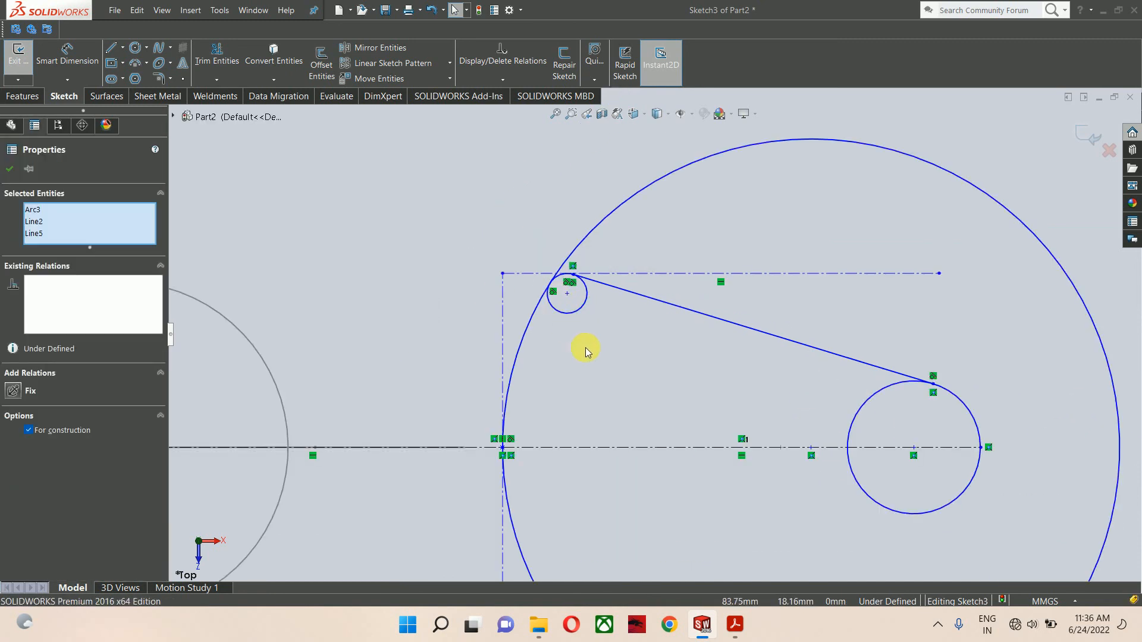
pyautogui.click(664, 481)
pyautogui.moveTo(659, 473); pyautogui.dragTo(579, 291)
pyautogui.click(369, 49)
pyautogui.scroll(3, 475, 408)
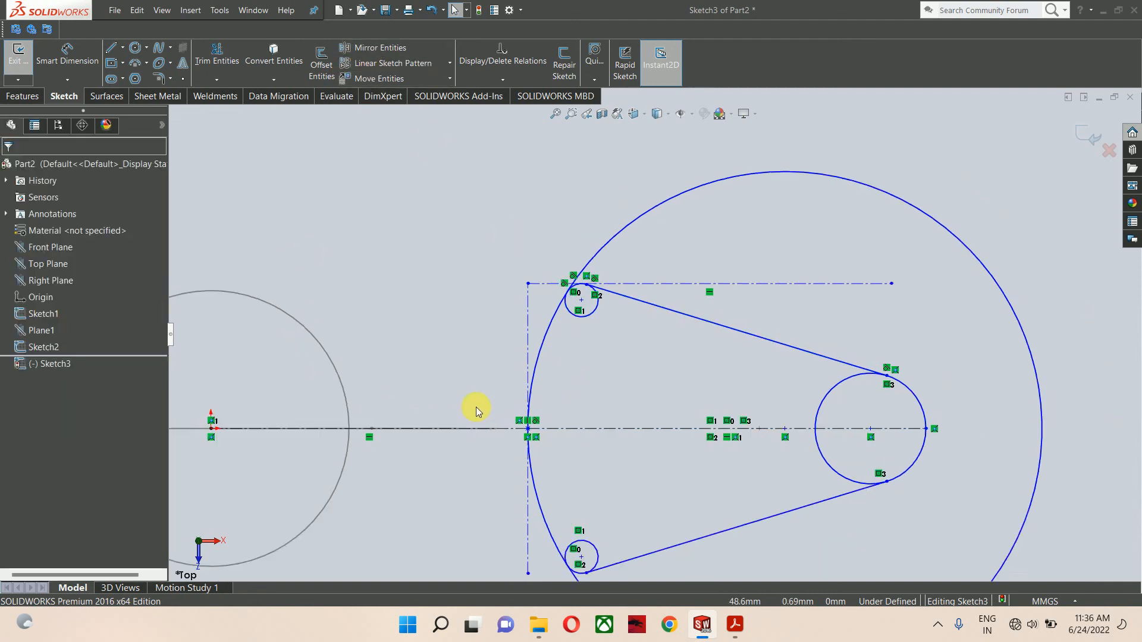
# Step: Trim away the large circle's outer portion, the upper corner circle's inner portion and the leftover arc stub beside it
pyautogui.click(216, 53)
pyautogui.moveTo(591, 183); pyautogui.dragTo(595, 202)
pyautogui.scroll(-5, 557, 238)
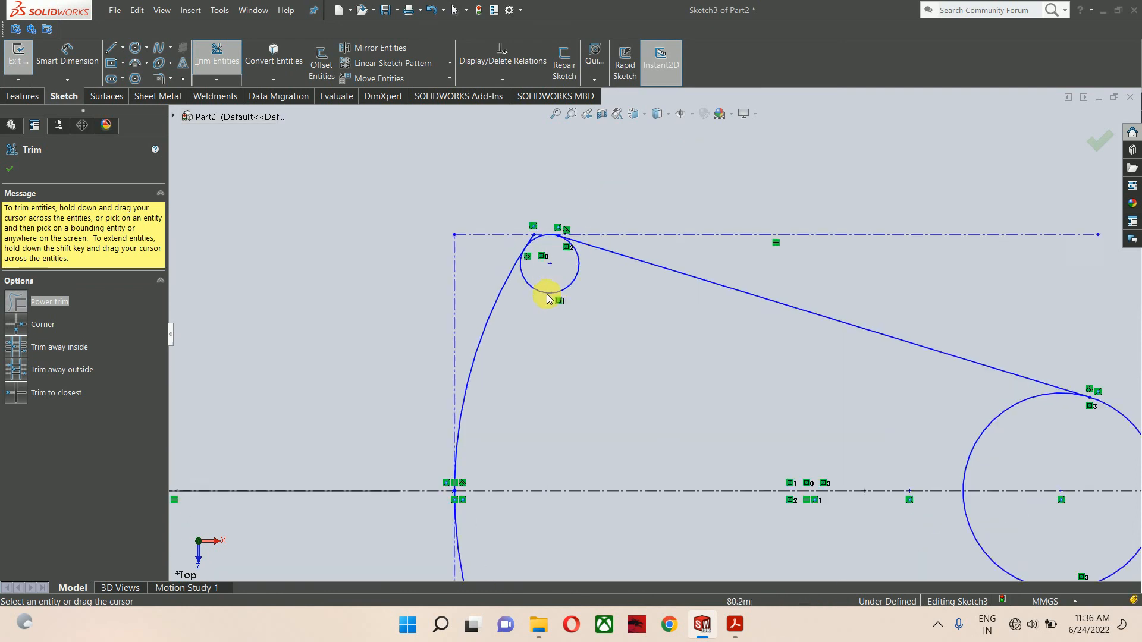
pyautogui.moveTo(559, 282); pyautogui.dragTo(557, 298)
pyautogui.scroll(-5, 544, 245)
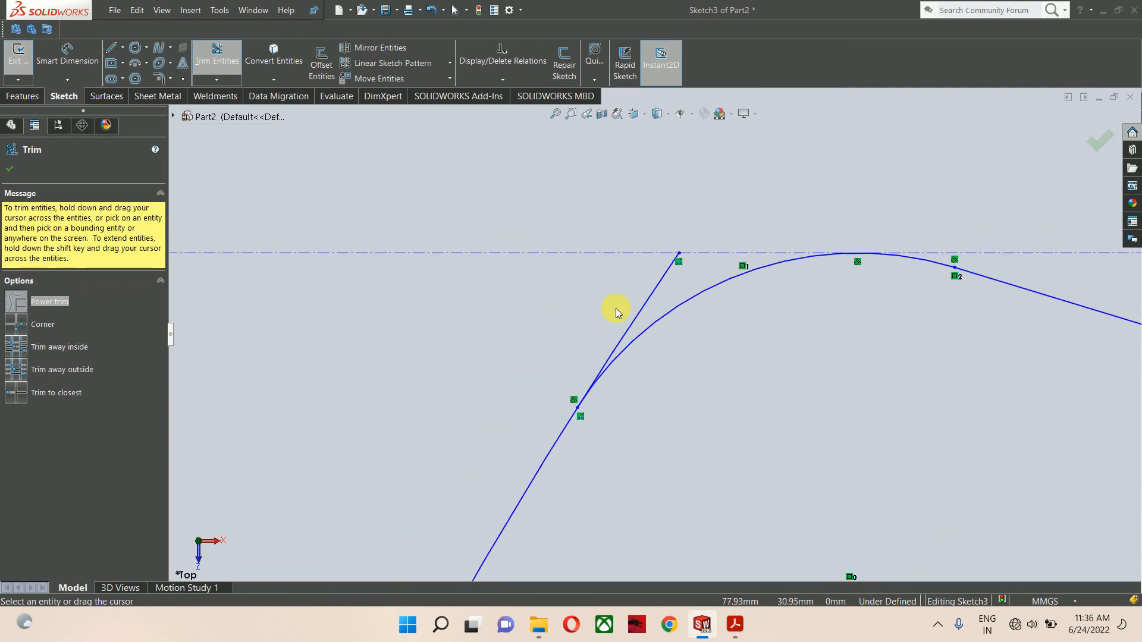
# Step: Trim the inner portions of the end circle and the lower corner circle to leave a closed section outline
pyautogui.scroll(2, 764, 363)
pyautogui.scroll(5, 811, 382)
pyautogui.scroll(1, 829, 400)
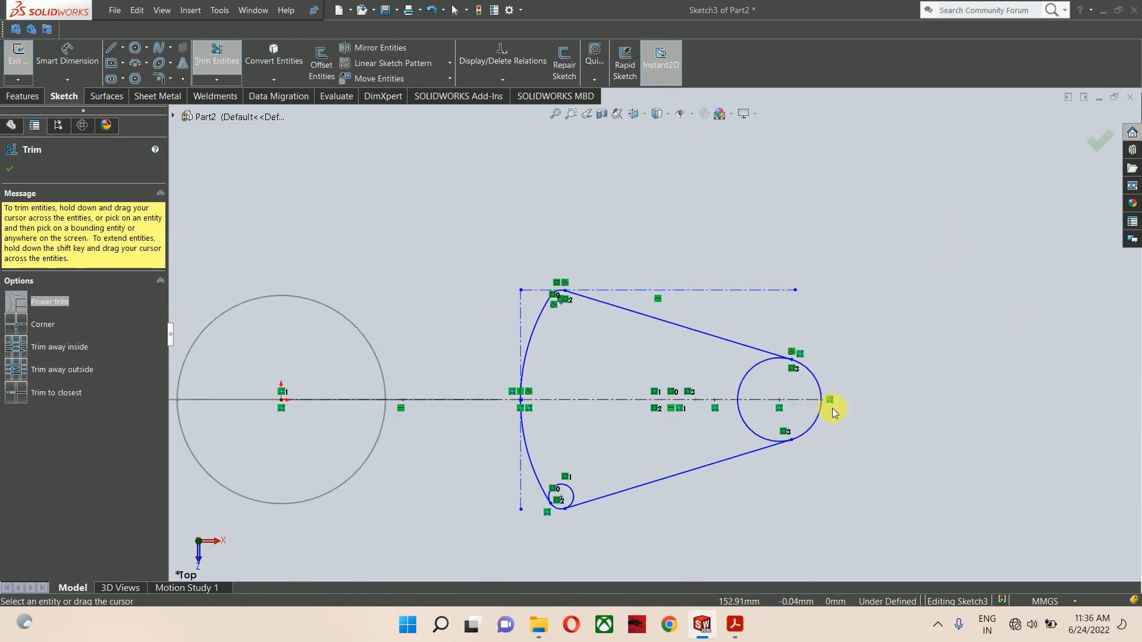
pyautogui.scroll(-2, 734, 352)
pyautogui.moveTo(734, 352); pyautogui.dragTo(672, 405)
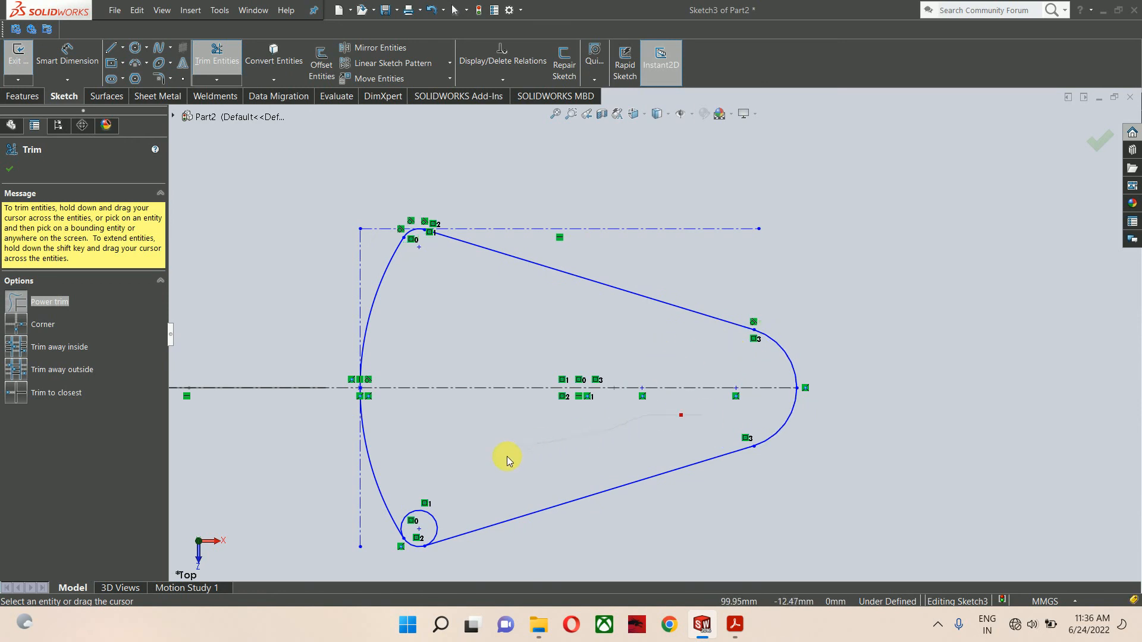
pyautogui.moveTo(508, 461); pyautogui.dragTo(415, 531)
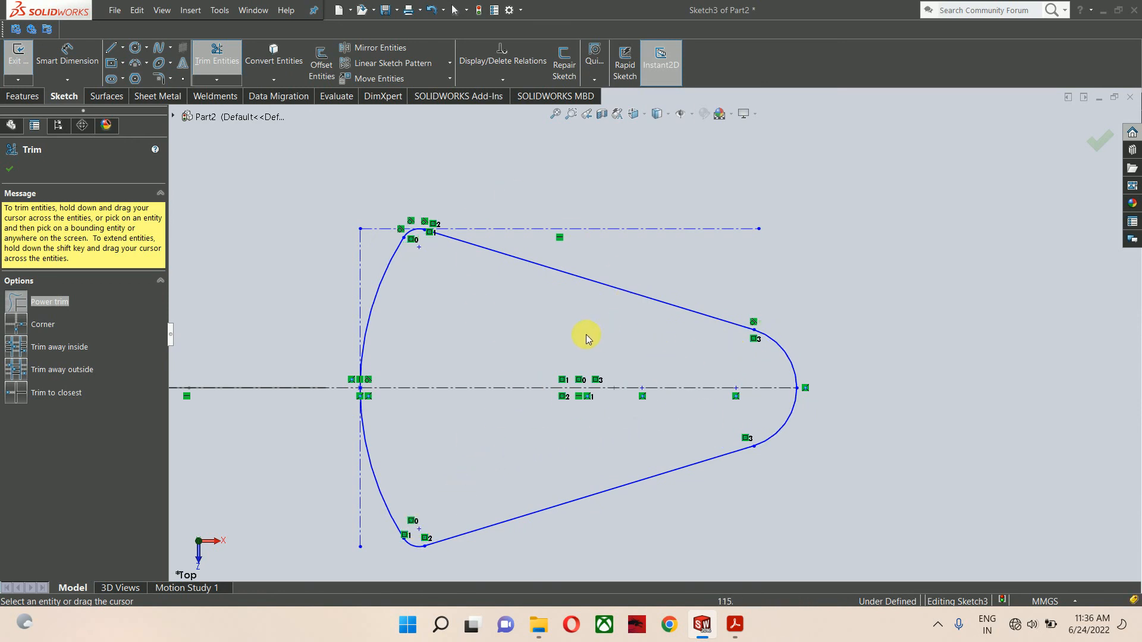
# Step: Dimension the section's large inner arc with a radius of 50 mm
pyautogui.moveTo(641, 473); pyautogui.dragTo(647, 276, button='right')
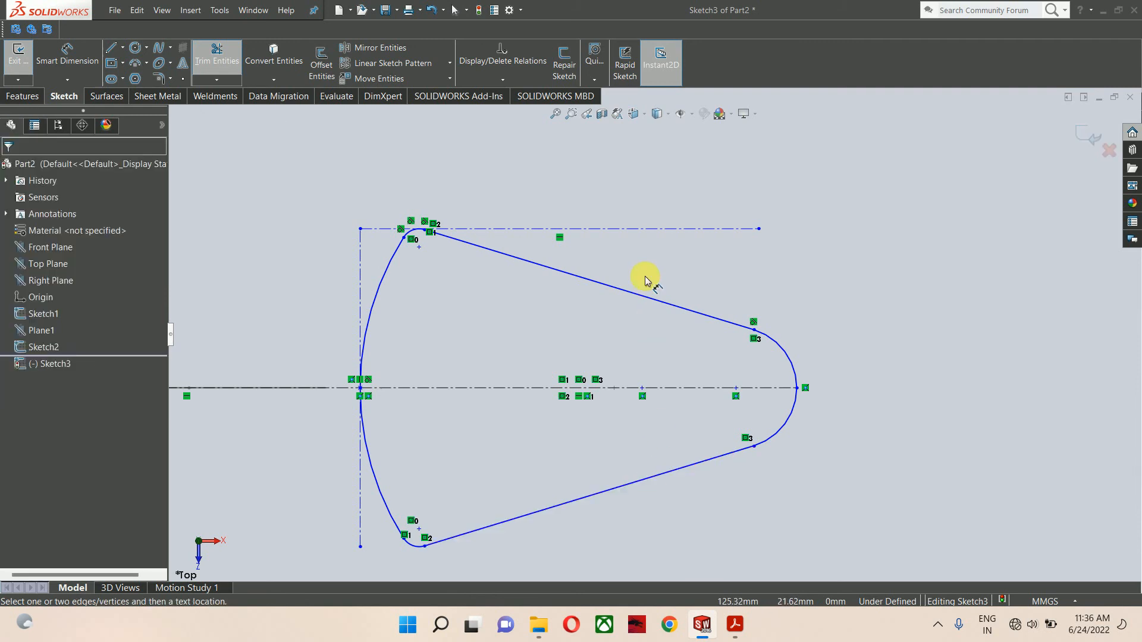
pyautogui.click(388, 269)
pyautogui.scroll(2, 321, 446)
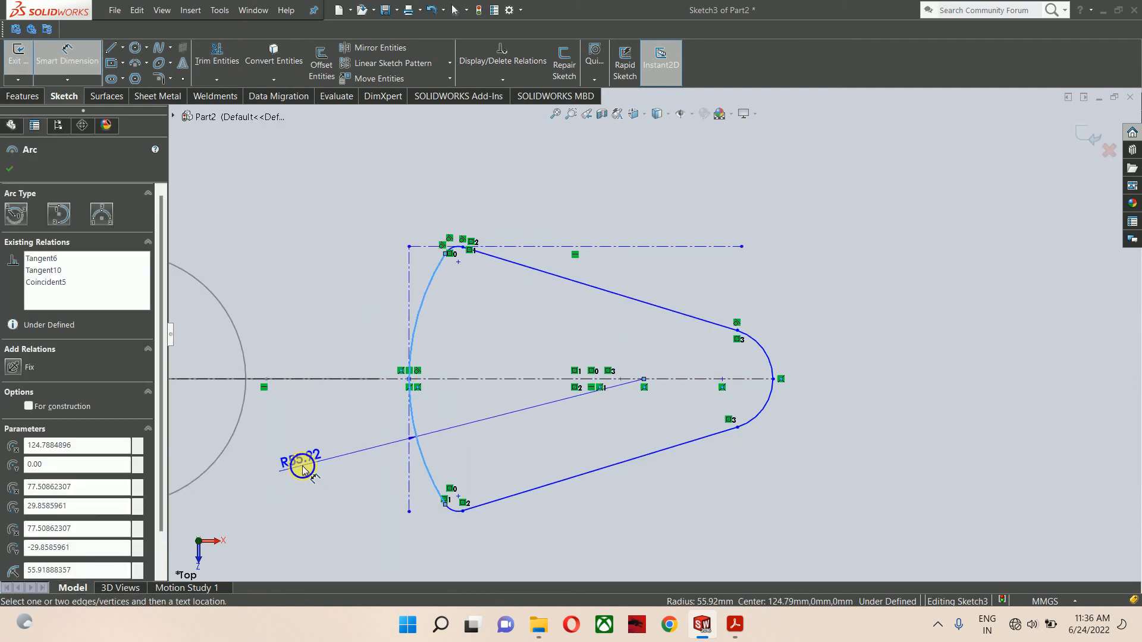
pyautogui.click(303, 468)
pyautogui.write('50')
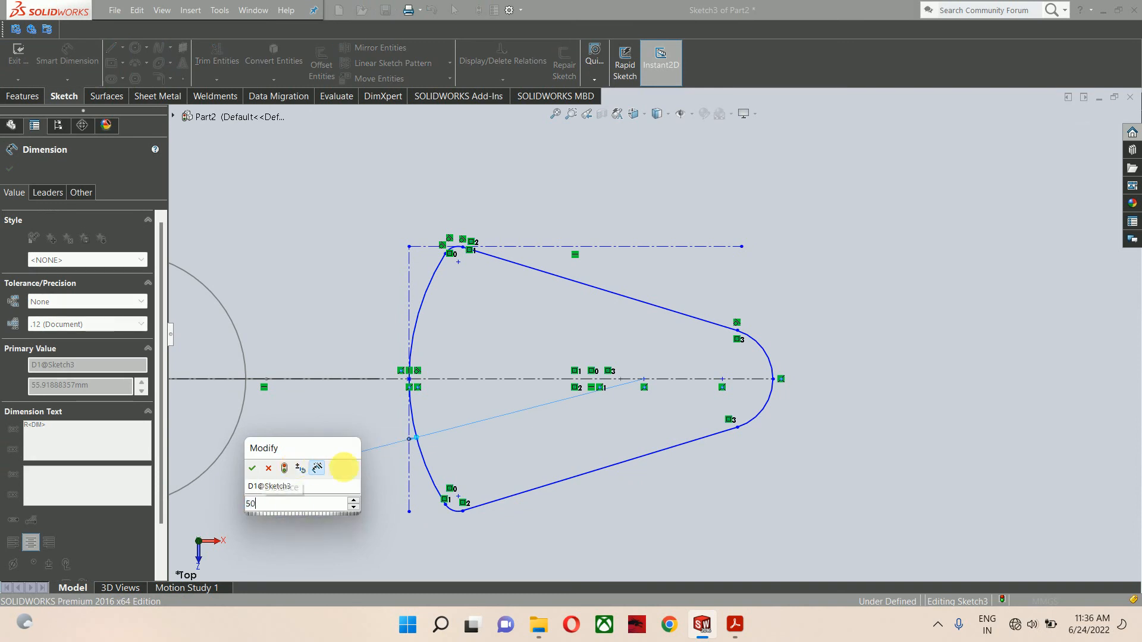
pyautogui.press('Return')
# Step: Dimension the rounded arc at the section's narrow end with a radius of 18 mm
pyautogui.click(772, 364)
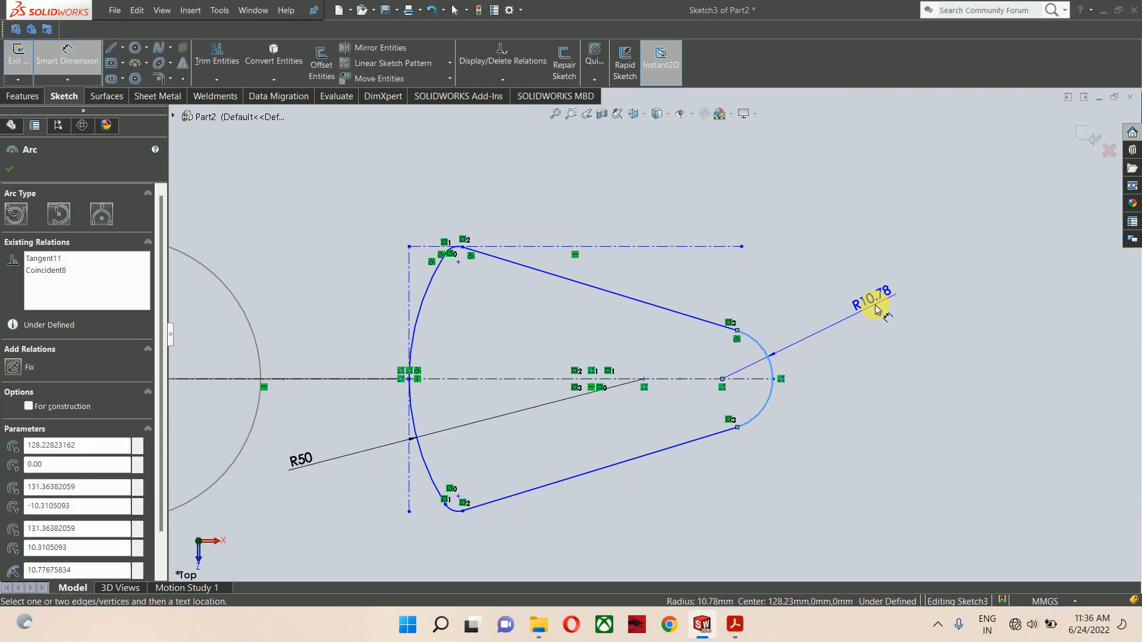
pyautogui.click(874, 306)
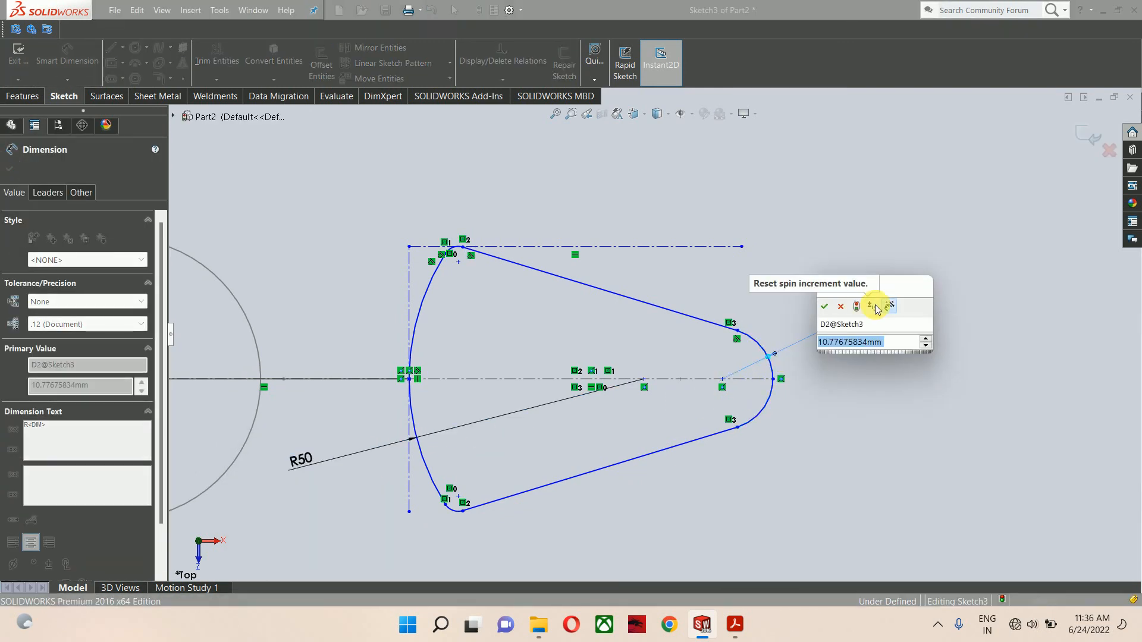
pyautogui.write('18')
pyautogui.press('Return')
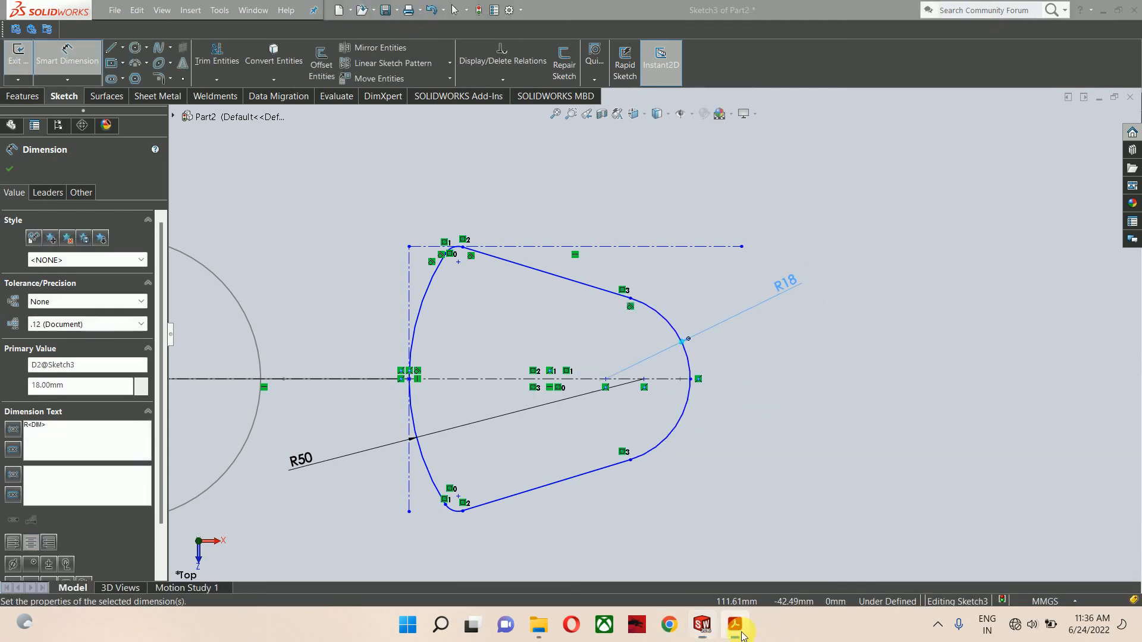
# Step: Check the section height in Hook.pdf and set the vertical construction line's length to 60 mm in SOLIDWORKS
pyautogui.click(739, 630)
pyautogui.scroll(-2, 815, 461)
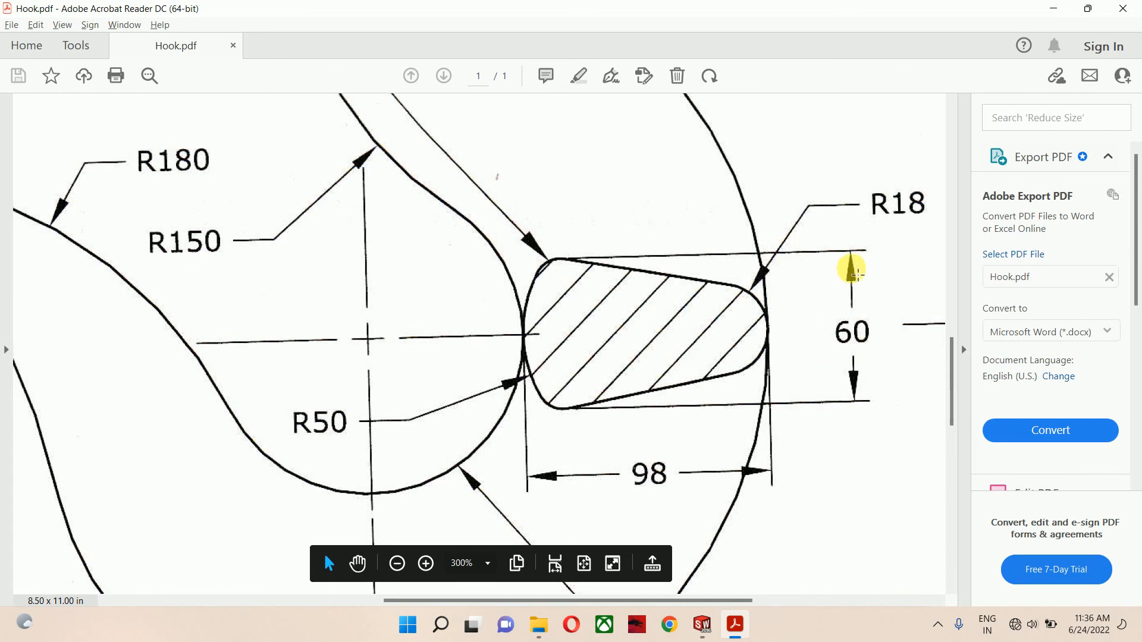
pyautogui.click(1060, 9)
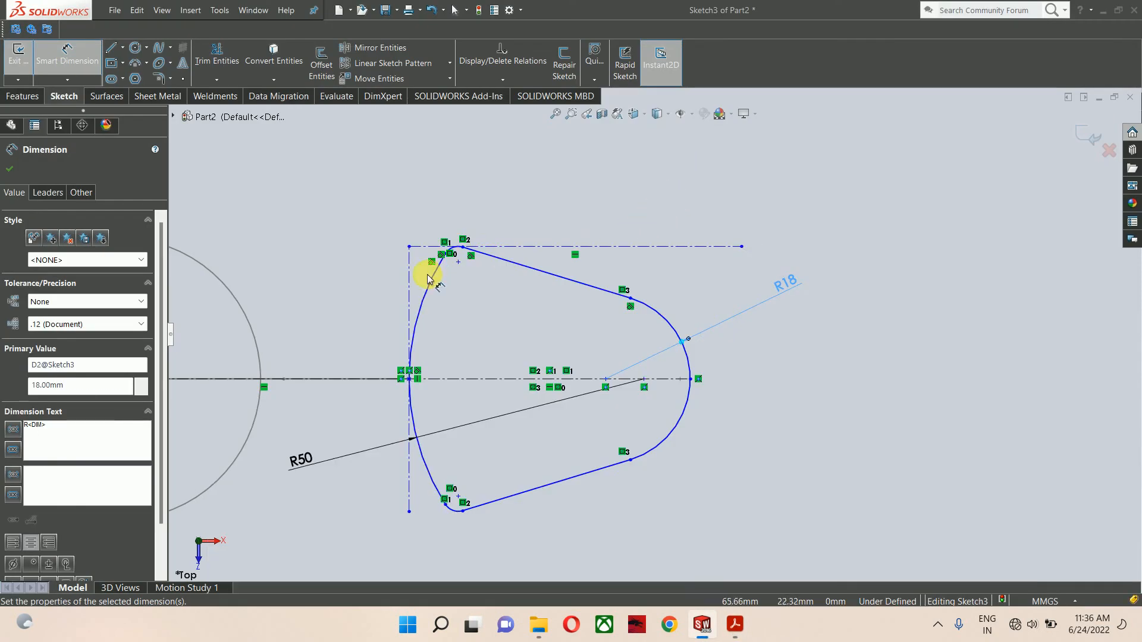
pyautogui.click(409, 273)
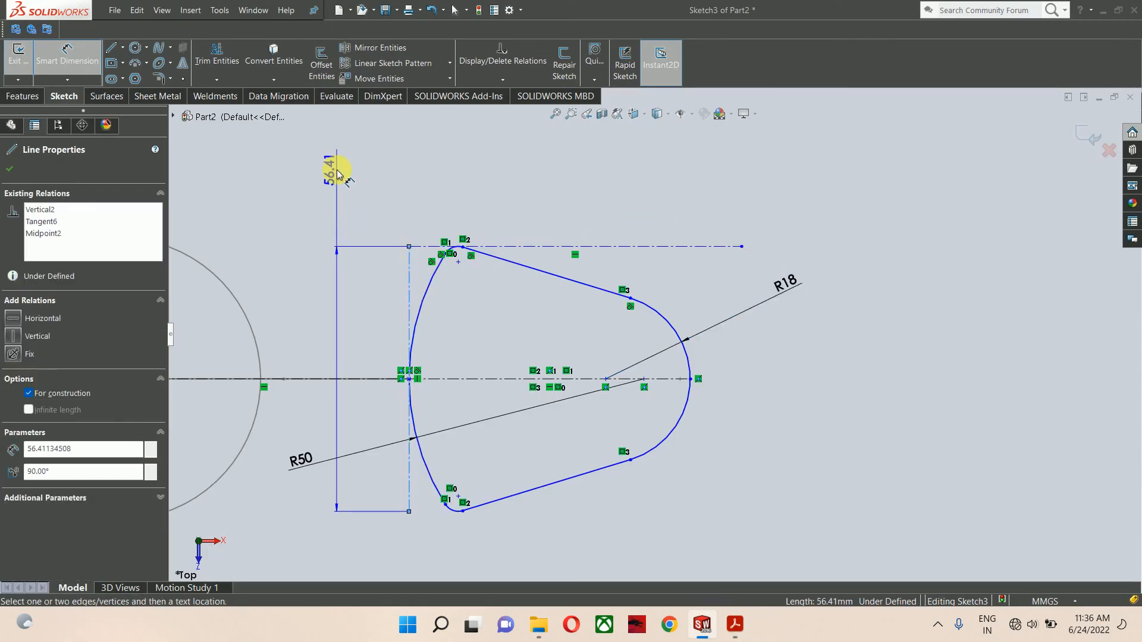
pyautogui.click(864, 353)
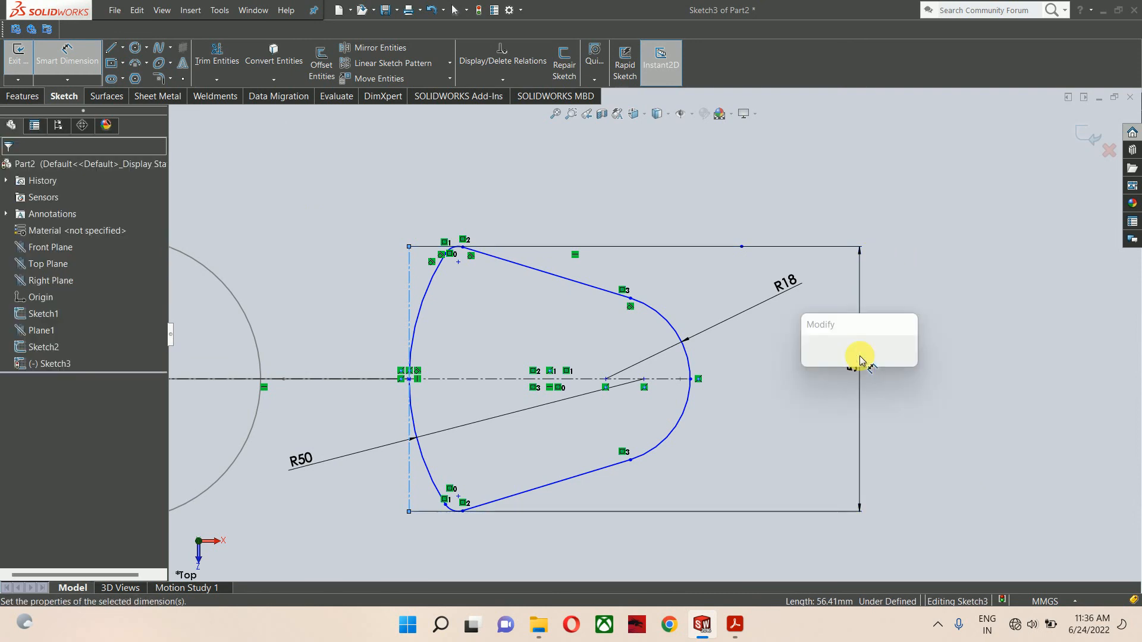
pyautogui.write('60')
pyautogui.press('Return')
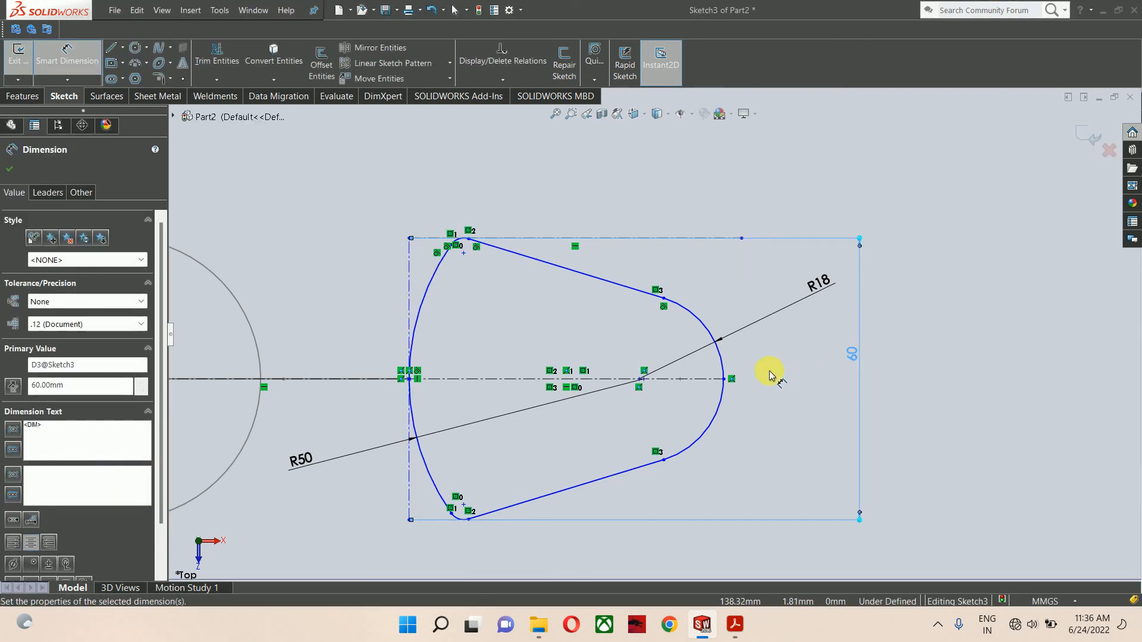
# Step: Dimension the upper corner arc of the section with a radius of 10 mm
pyautogui.scroll(4, 555, 377)
pyautogui.scroll(-4, 519, 325)
pyautogui.scroll(-5, 540, 204)
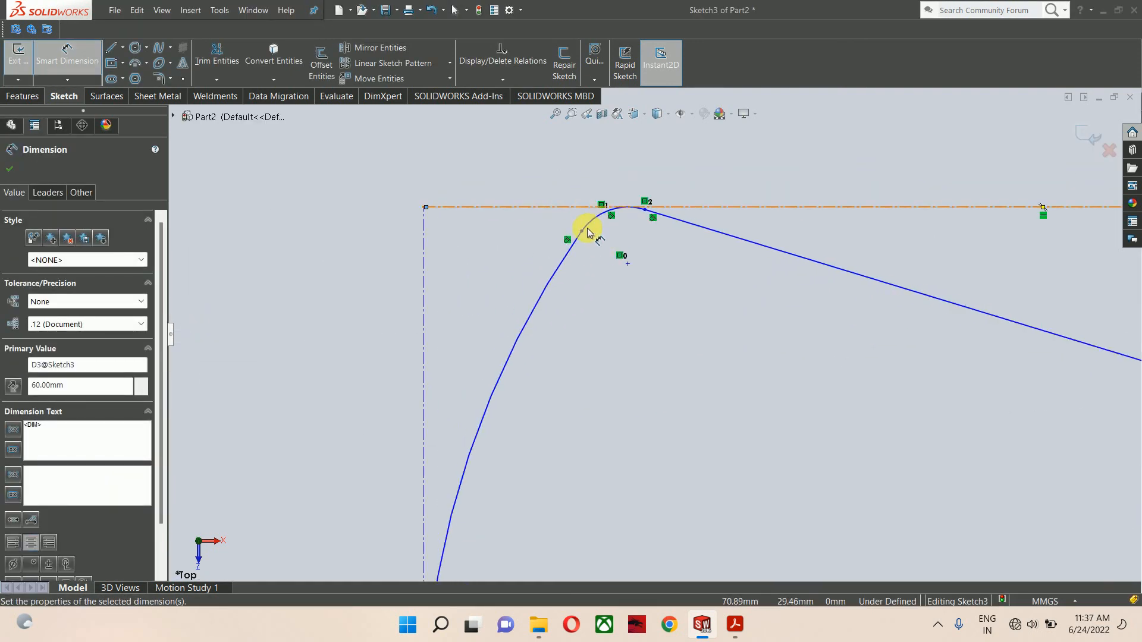
pyautogui.click(586, 226)
pyautogui.scroll(5, 565, 237)
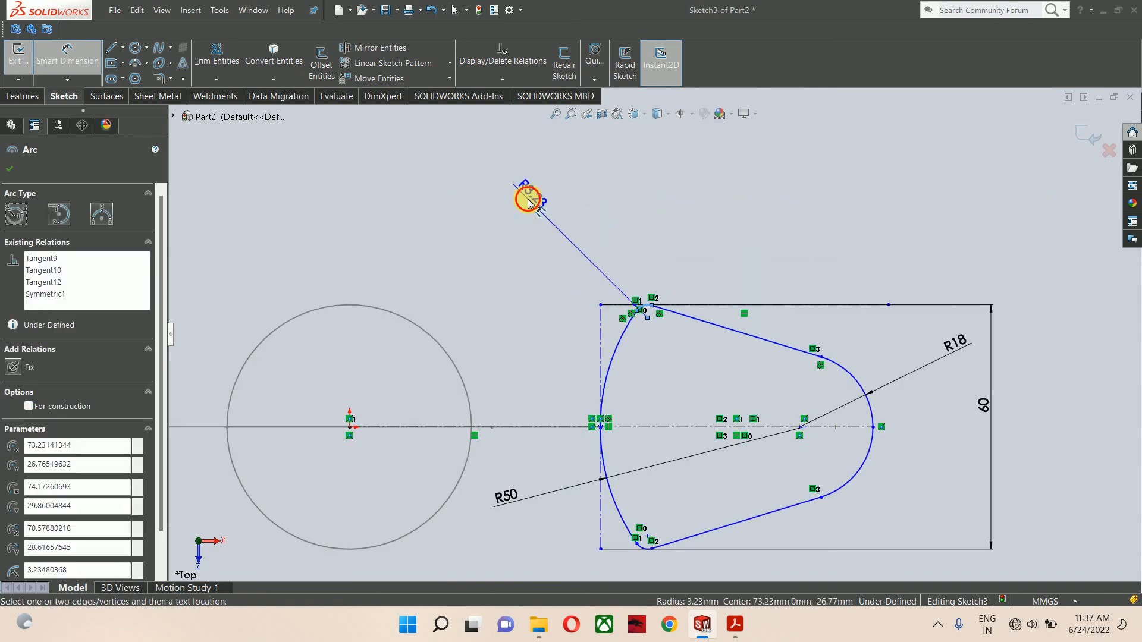
pyautogui.click(524, 199)
pyautogui.write('10')
pyautogui.press('Return')
pyautogui.scroll(3, 595, 333)
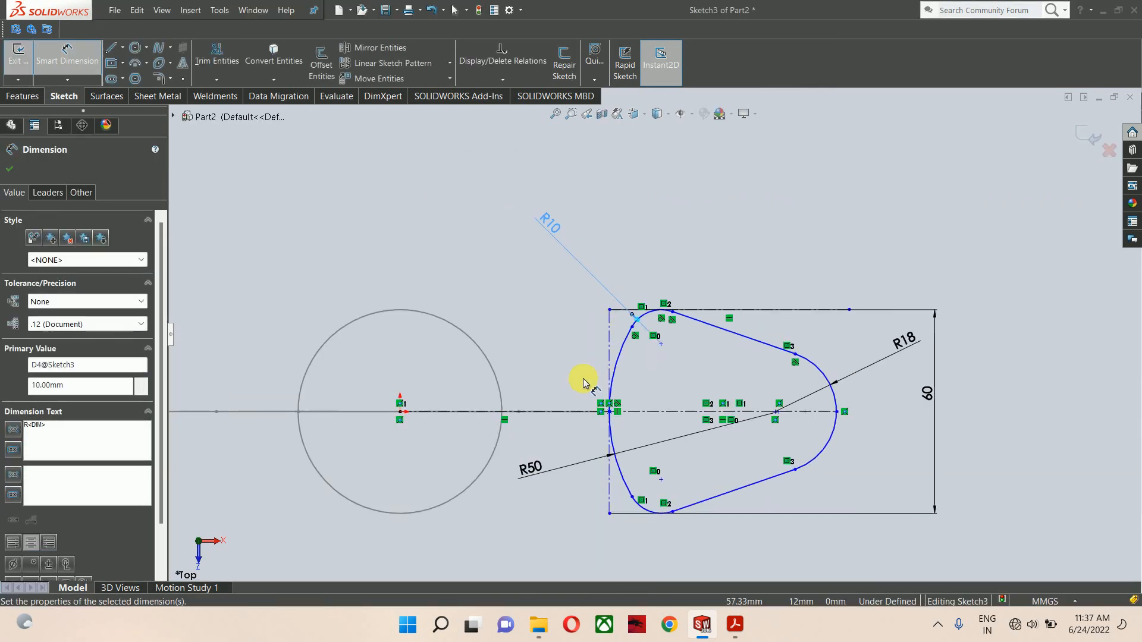
# Step: Set the length of the section's horizontal centerline to 98 mm
pyautogui.click(662, 398)
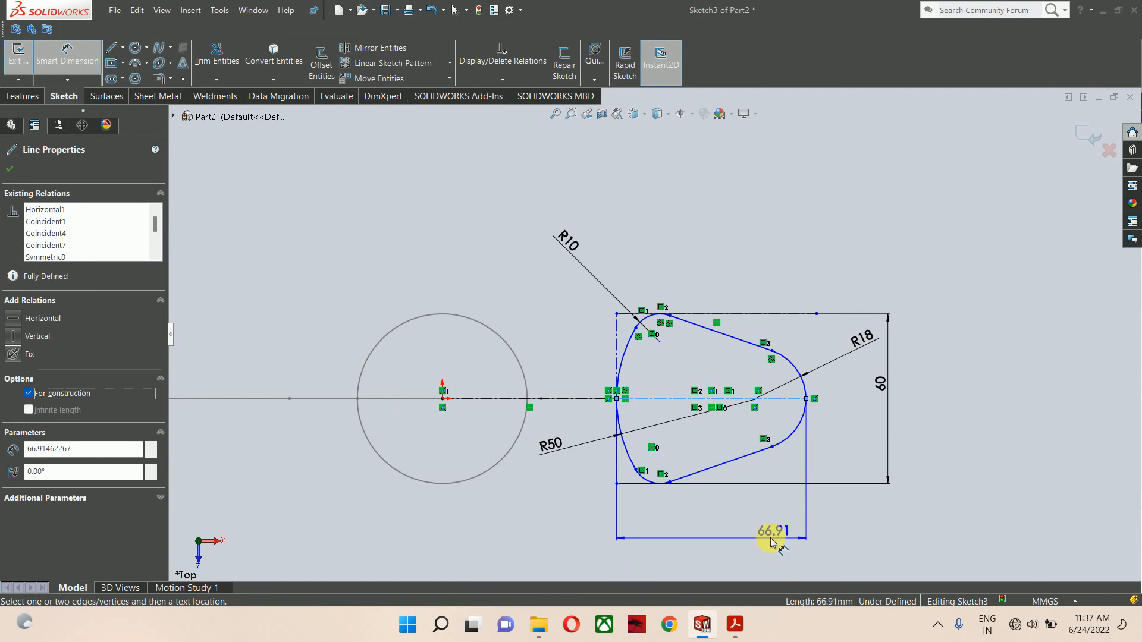
pyautogui.click(756, 540)
pyautogui.write('98')
pyautogui.press('Return')
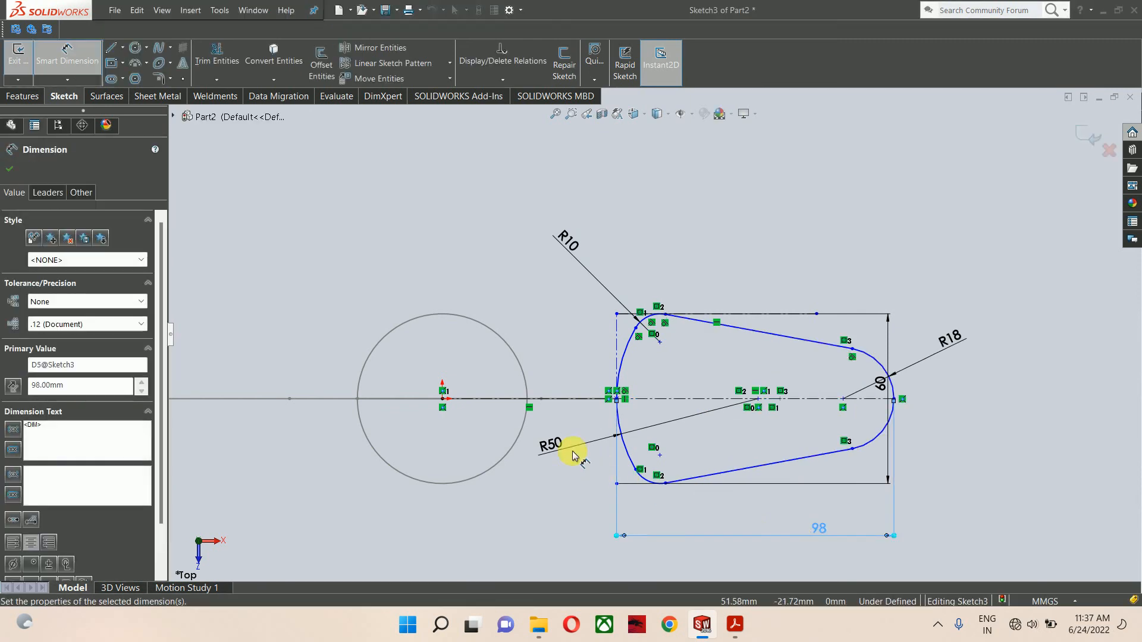
# Step: Dimension the construction line between the origin and the section at 62 mm and exit the sketch
pyautogui.click(510, 403)
pyautogui.scroll(3, 510, 422)
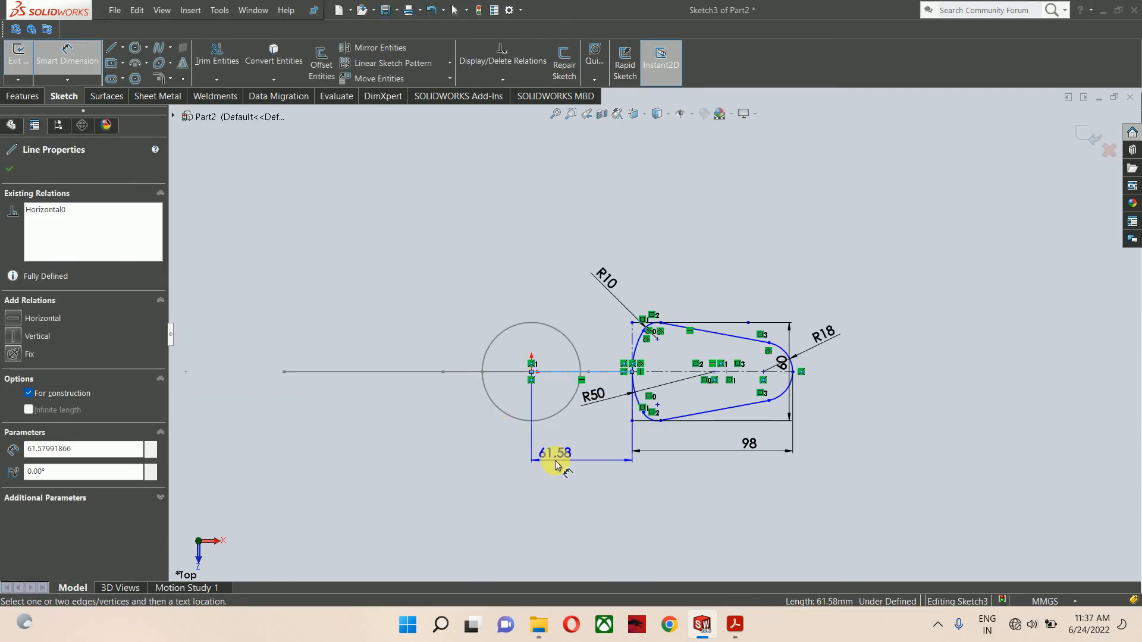
pyautogui.click(555, 460)
pyautogui.write('62')
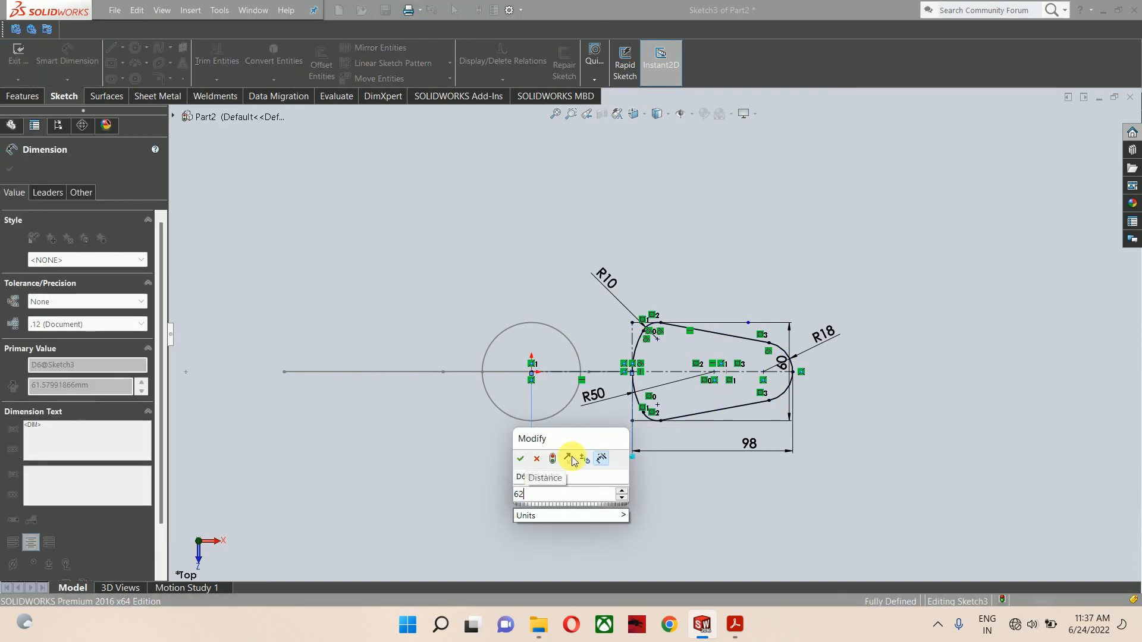
pyautogui.press('Return')
pyautogui.press('Escape')
pyautogui.moveTo(674, 455); pyautogui.dragTo(679, 349, button='middle')
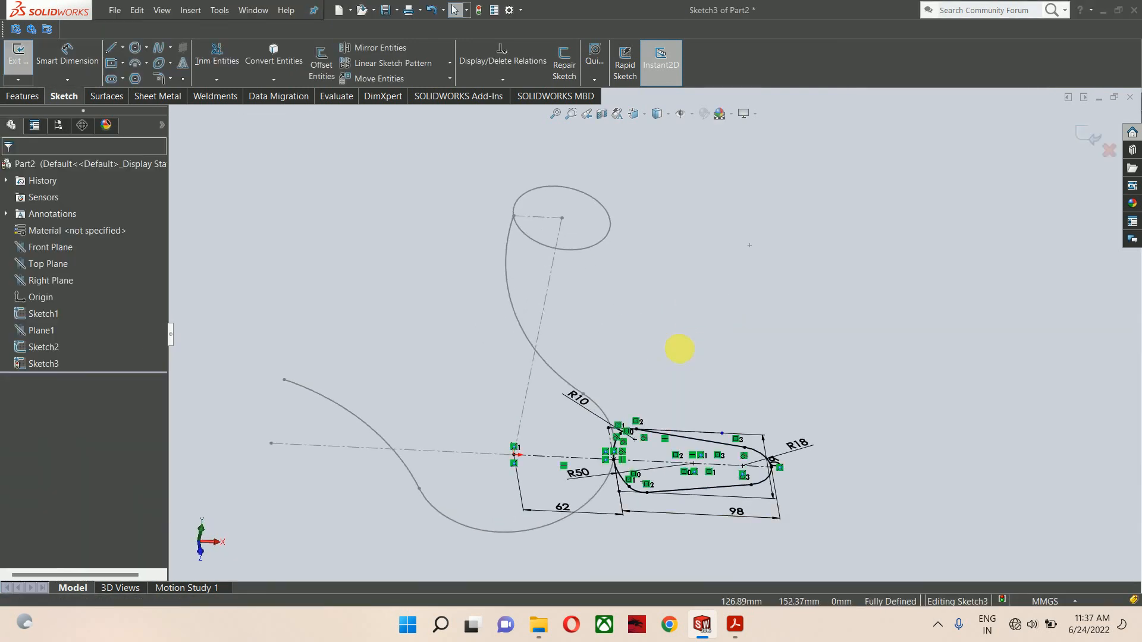
pyautogui.scroll(-2, 619, 491)
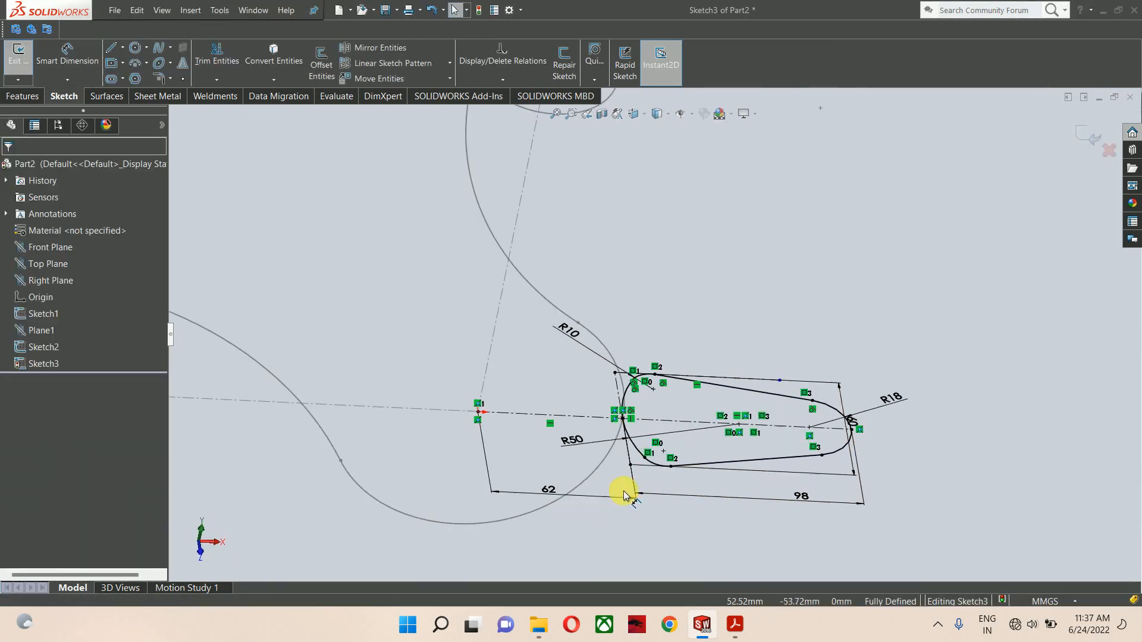
pyautogui.click(1086, 134)
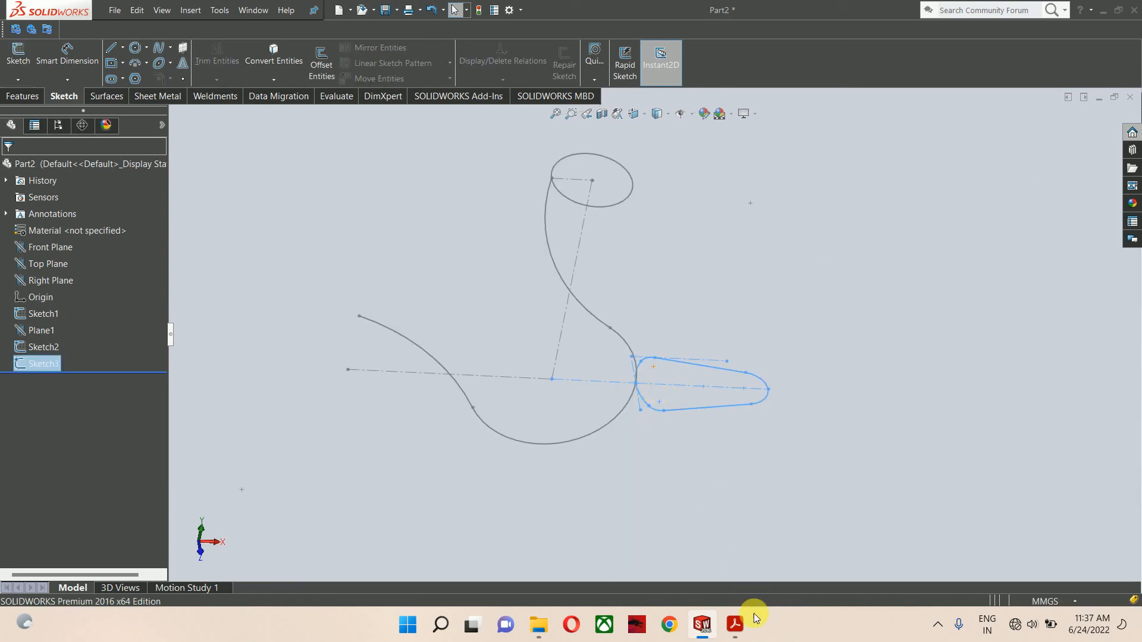
# Step: Check the hook tip in Hook.pdf and create a plane in SOLIDWORKS perpendicular to the path's tip arc through its free endpoint
pyautogui.click(733, 635)
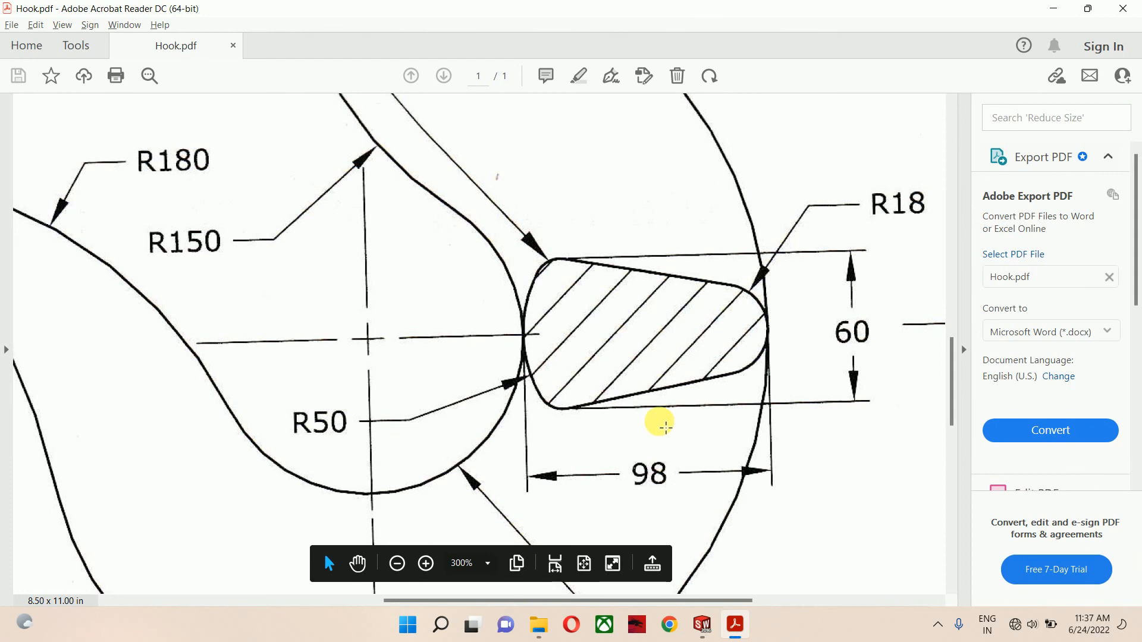
pyautogui.keyDown('ctrl'); pyautogui.scroll(-2, 665, 427); pyautogui.keyUp('ctrl')
pyautogui.scroll(-2, 653, 406)
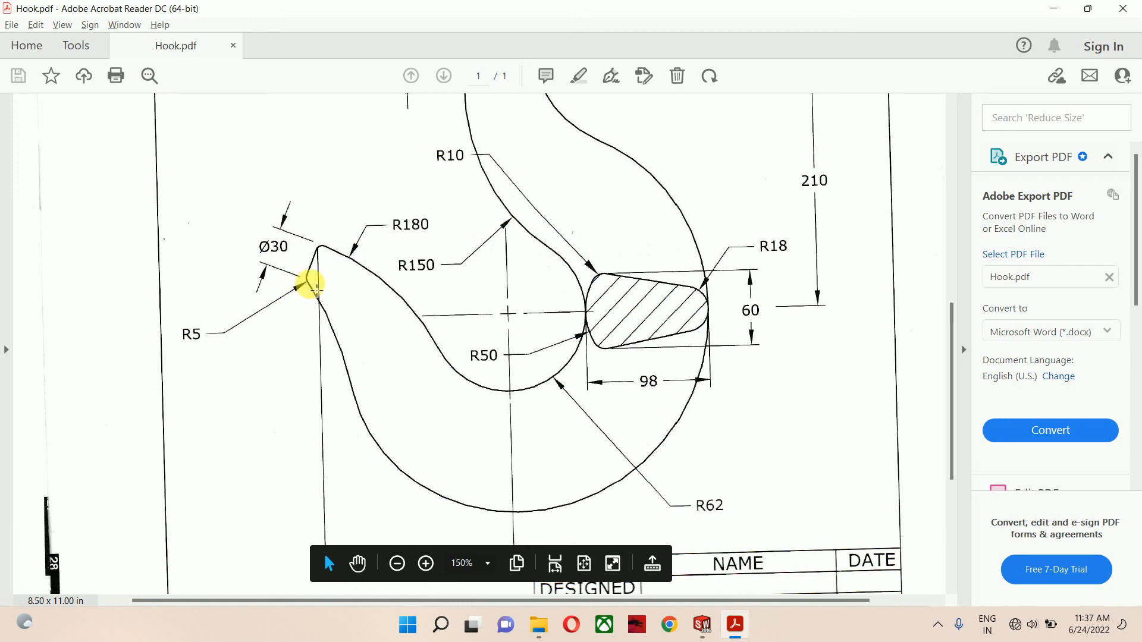
pyautogui.hotkey('alt', 'Tab')
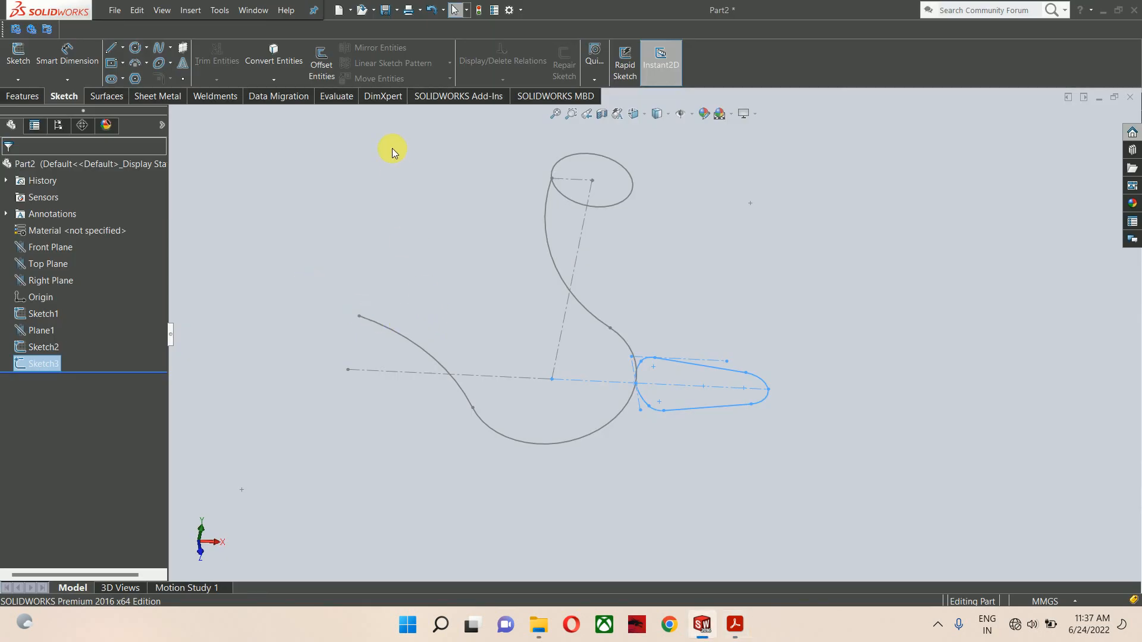
pyautogui.click(391, 148)
pyautogui.click(22, 96)
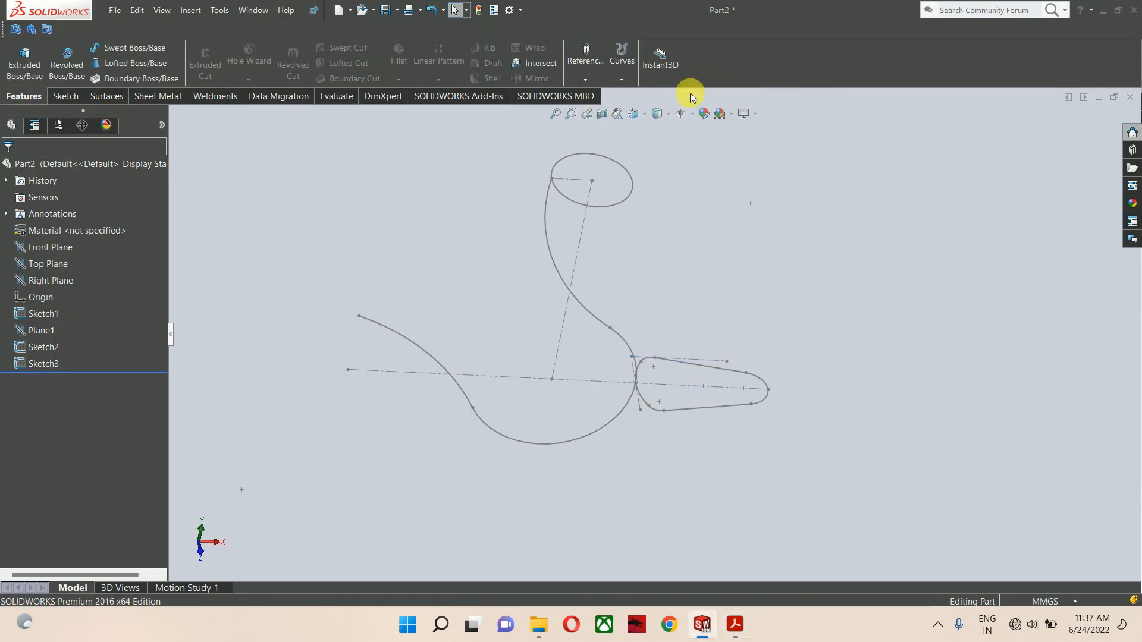
pyautogui.click(586, 59)
pyautogui.click(586, 91)
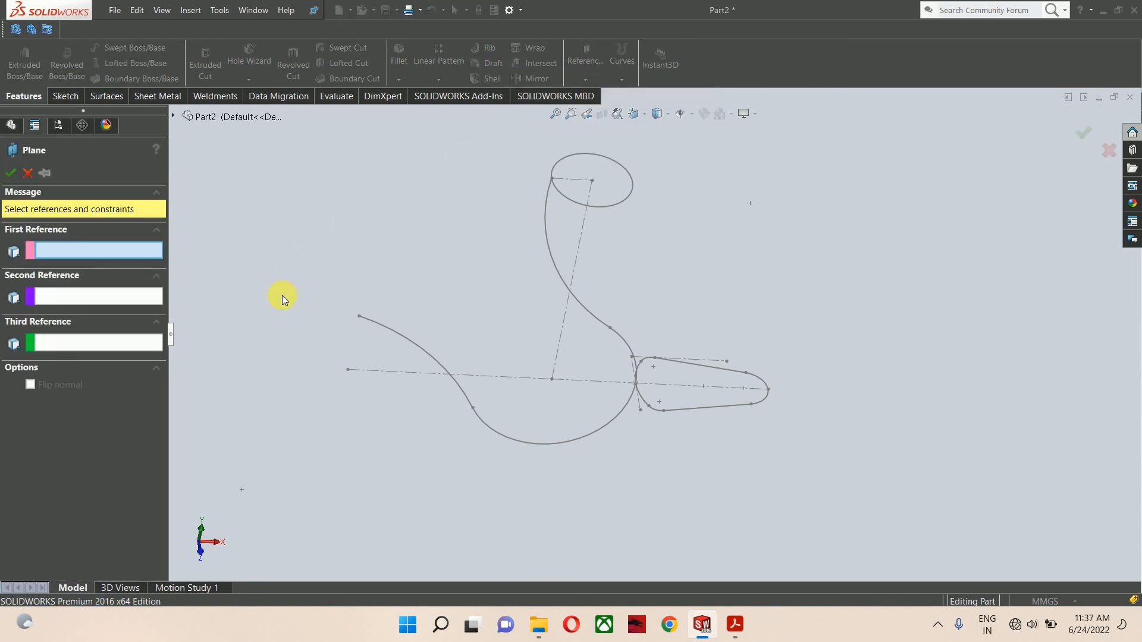
pyautogui.click(379, 323)
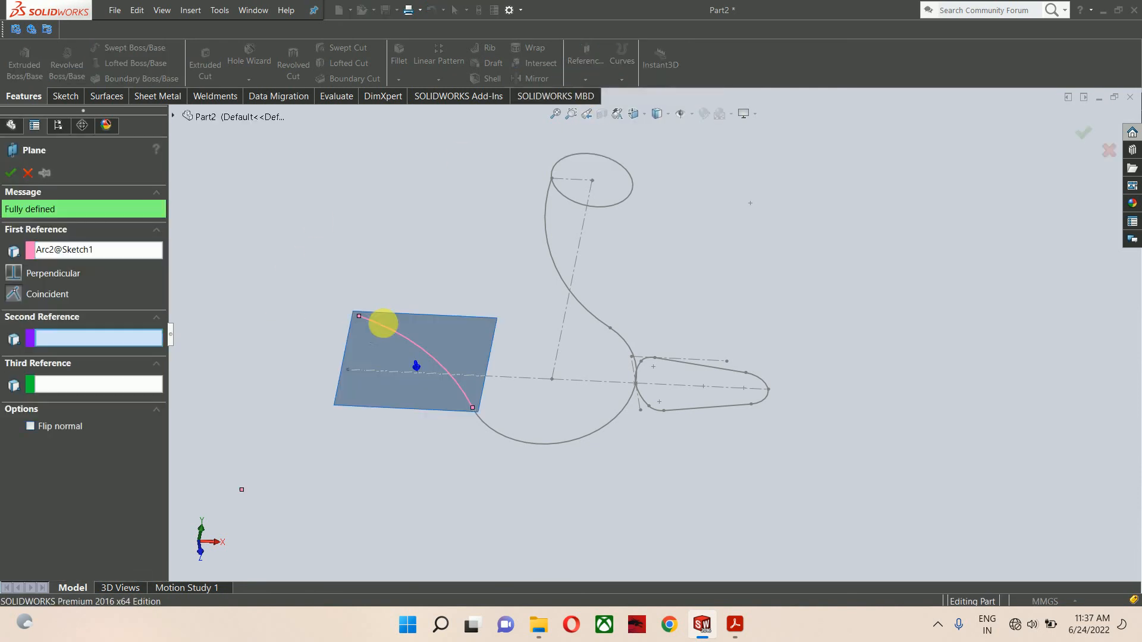
pyautogui.click(360, 318)
pyautogui.click(1080, 139)
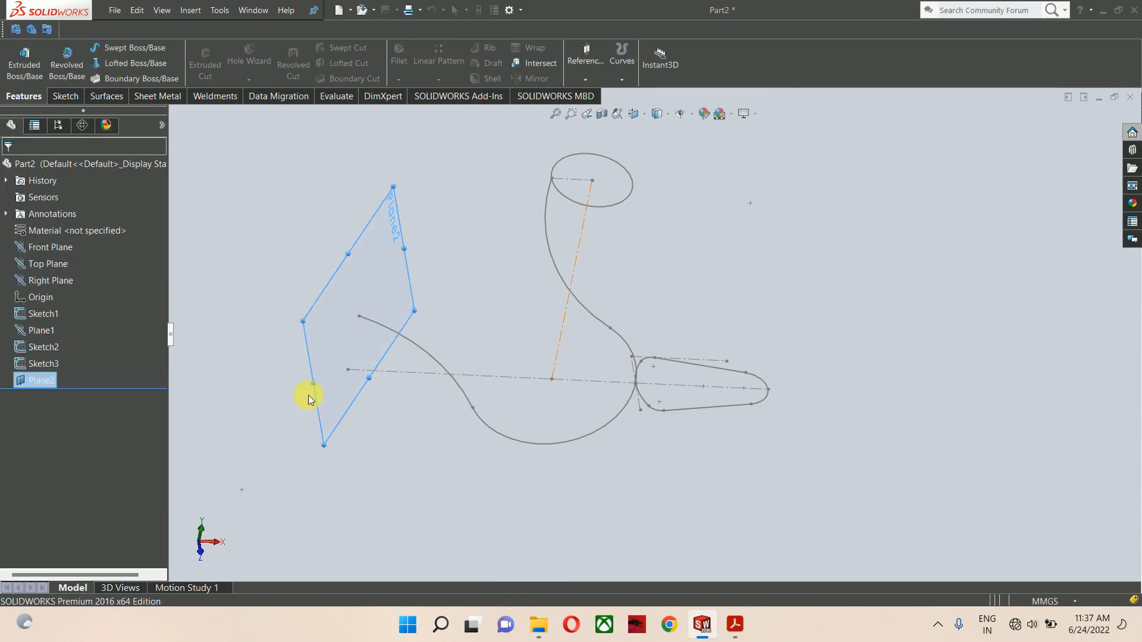
# Step: Start a sketch on the new tip plane and draw a circle about 15 mm in diameter, centred just below the path's endpoint
pyautogui.click(394, 247)
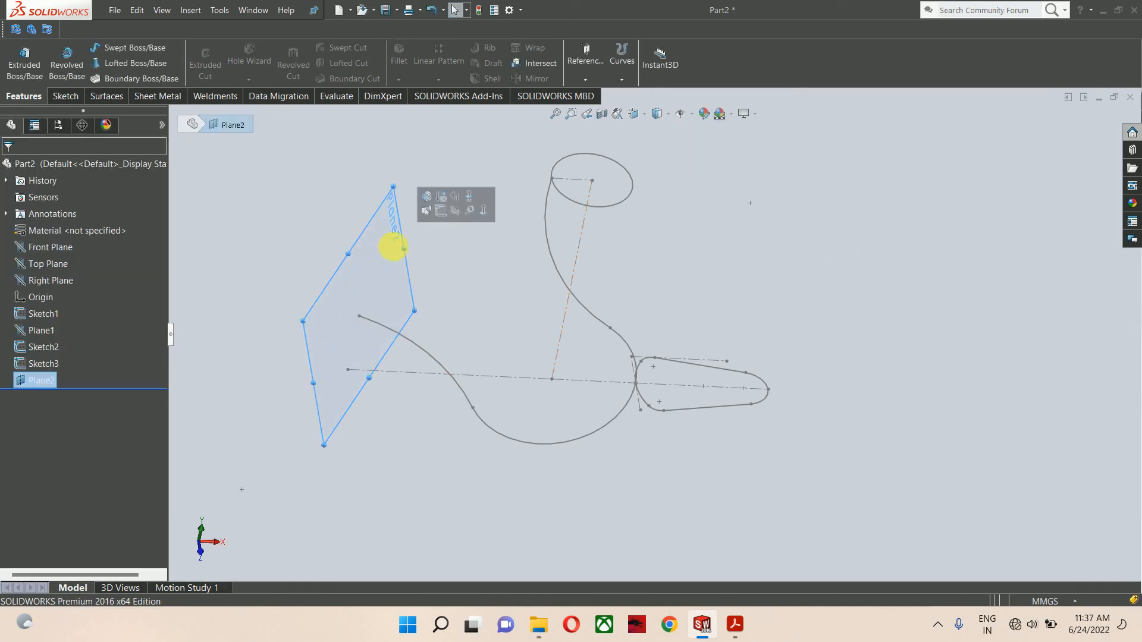
pyautogui.click(443, 212)
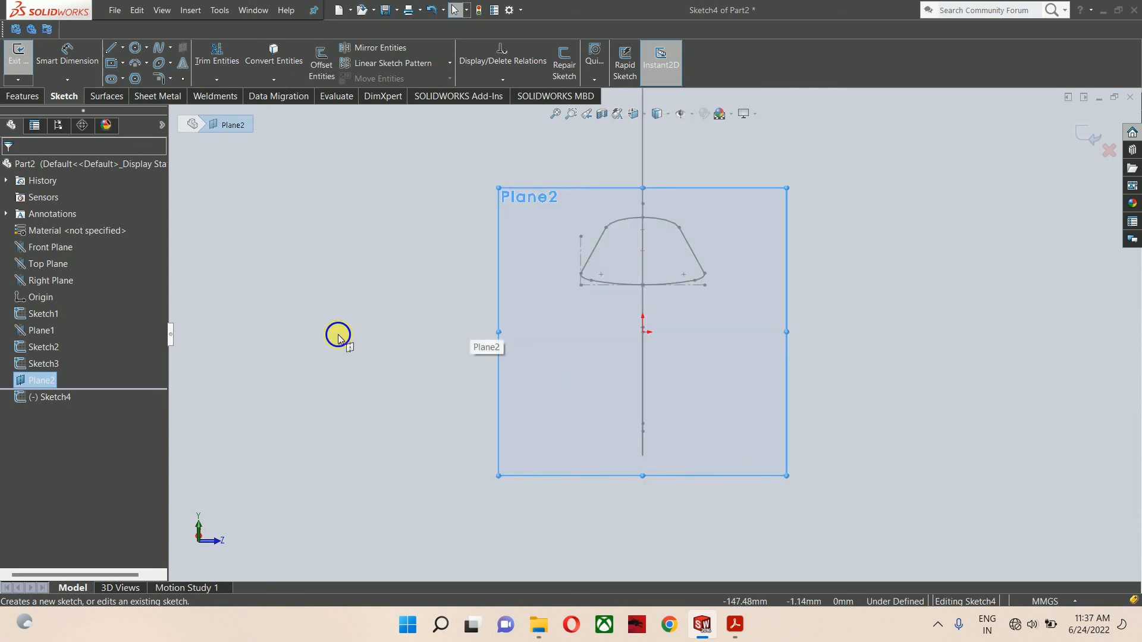
pyautogui.press('c')
pyautogui.scroll(-3, 649, 363)
pyautogui.click(647, 349)
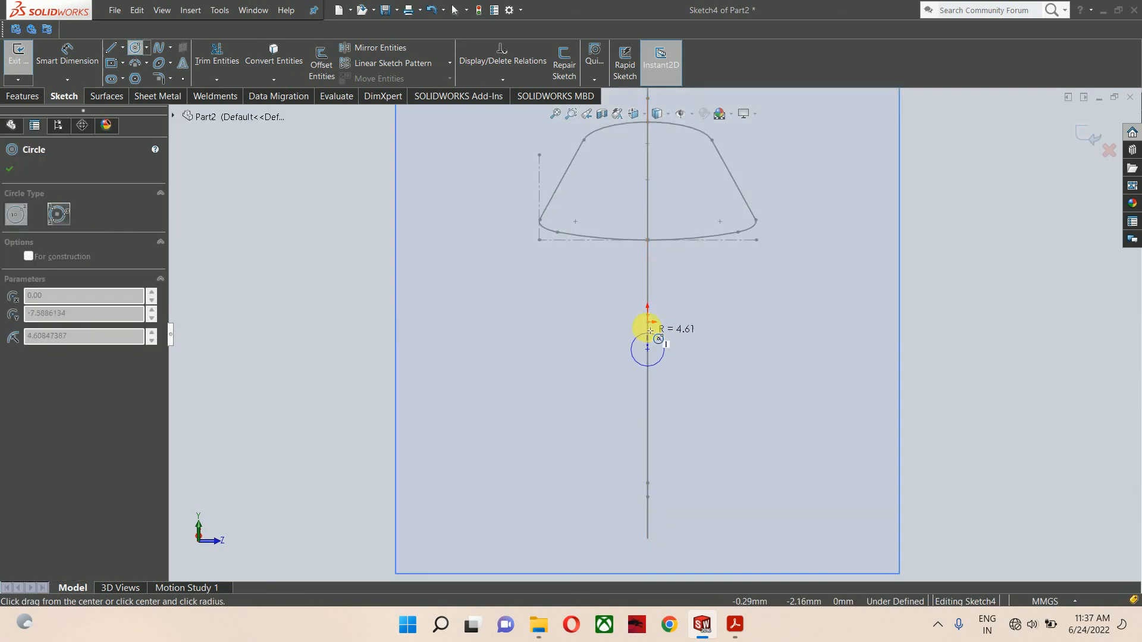
pyautogui.click(648, 326)
pyautogui.press('Escape')
# Step: Make the tip circle coincident with the free endpoint of the hook path
pyautogui.moveTo(632, 362); pyautogui.dragTo(364, 406, button='middle')
pyautogui.scroll(-3, 370, 397)
pyautogui.click(379, 392)
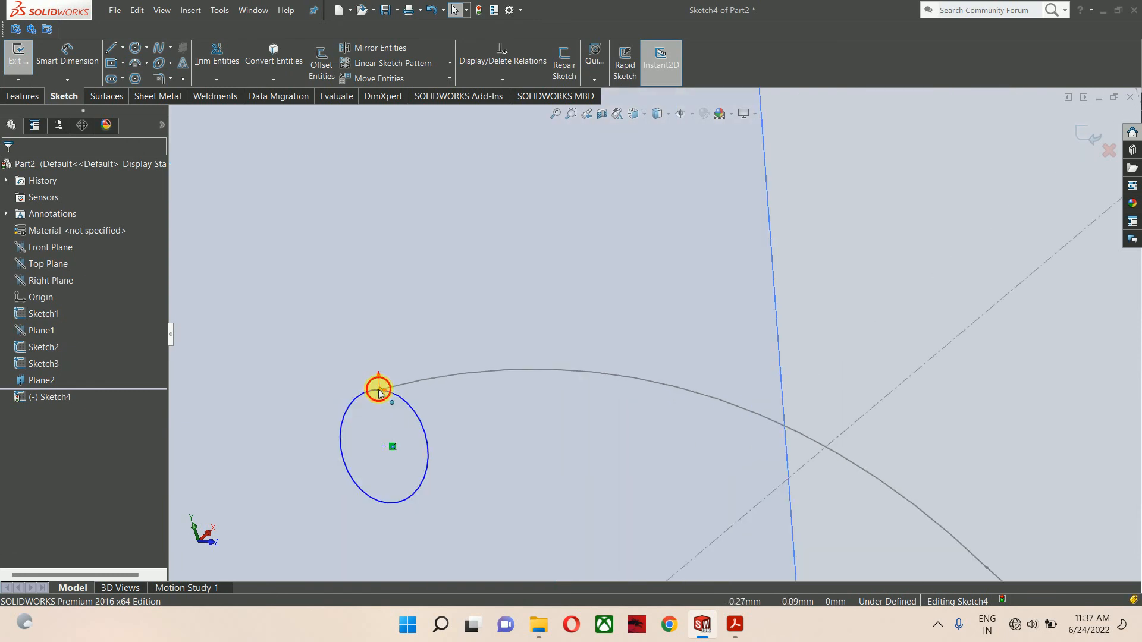
pyautogui.keyDown('ctrl'); pyautogui.click(403, 398); pyautogui.keyUp('ctrl')
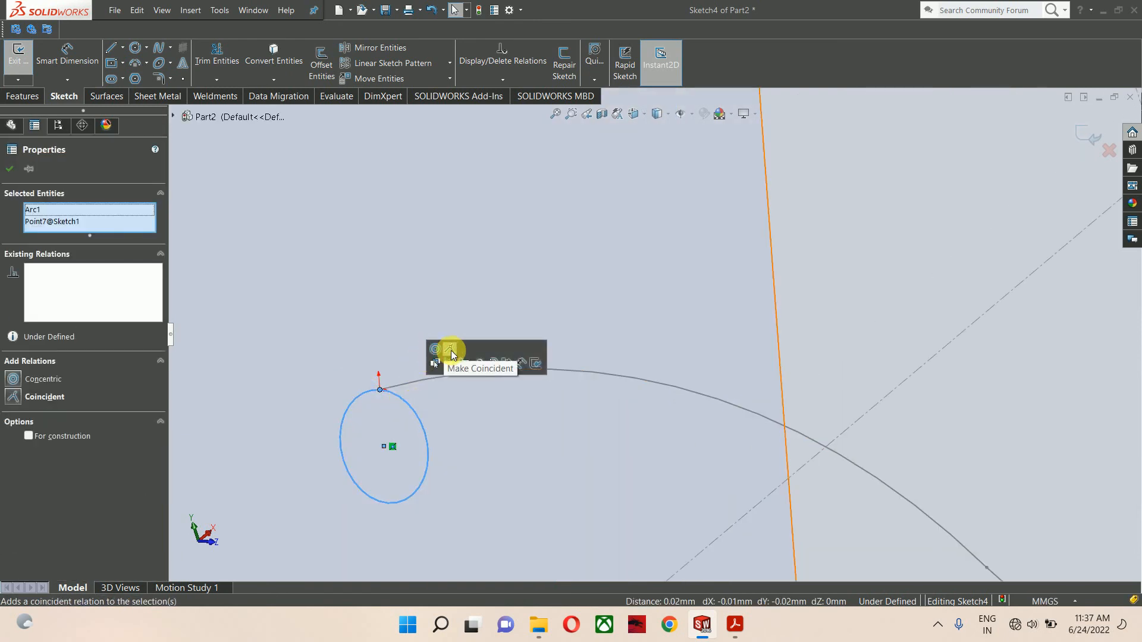
pyautogui.click(451, 355)
pyautogui.click(781, 384)
# Step: Dimension the tip circle at 30 mm diameter and exit the sketch
pyautogui.scroll(2, 744, 387)
pyautogui.moveTo(539, 369); pyautogui.dragTo(532, 290, button='right')
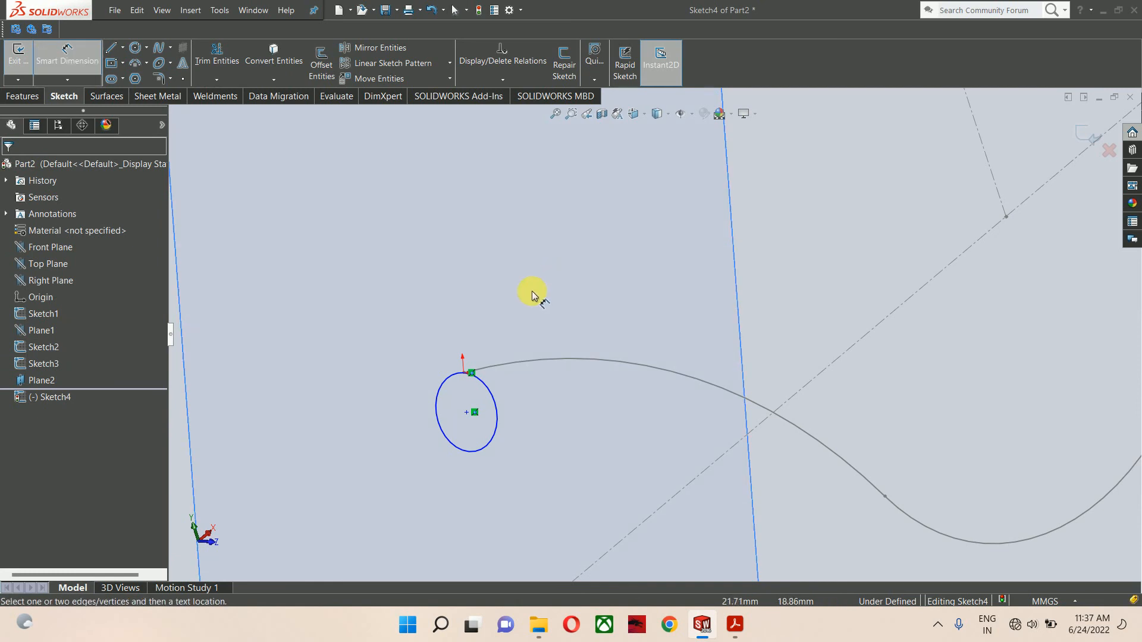
pyautogui.click(448, 385)
pyautogui.click(413, 333)
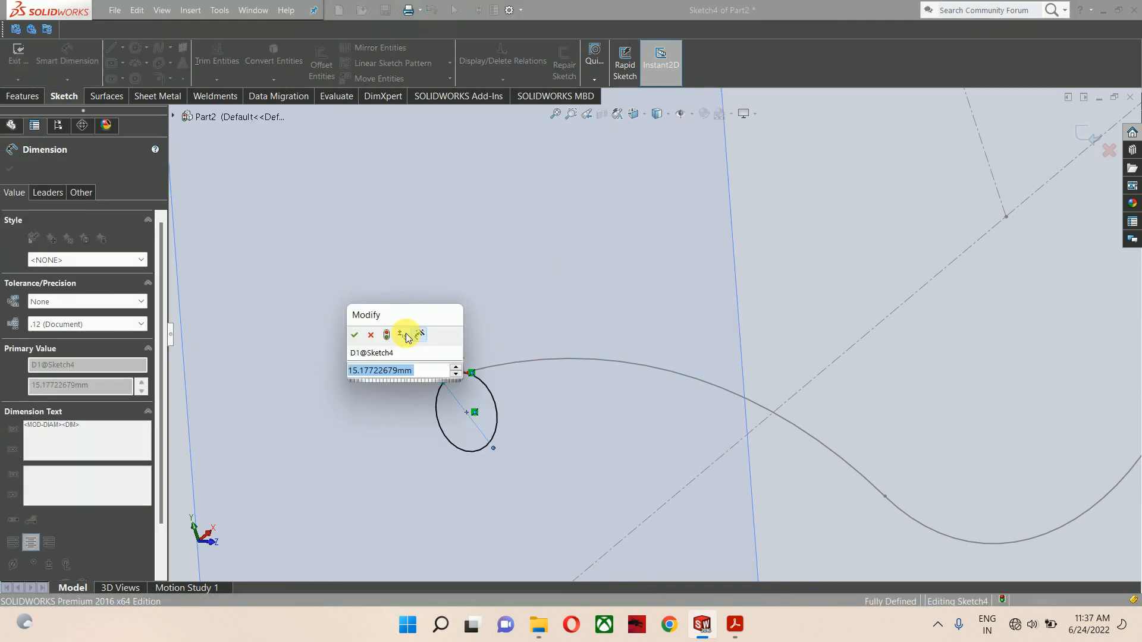
pyautogui.write('30')
pyautogui.press('Return')
pyautogui.press('Escape')
pyautogui.scroll(5, 576, 365)
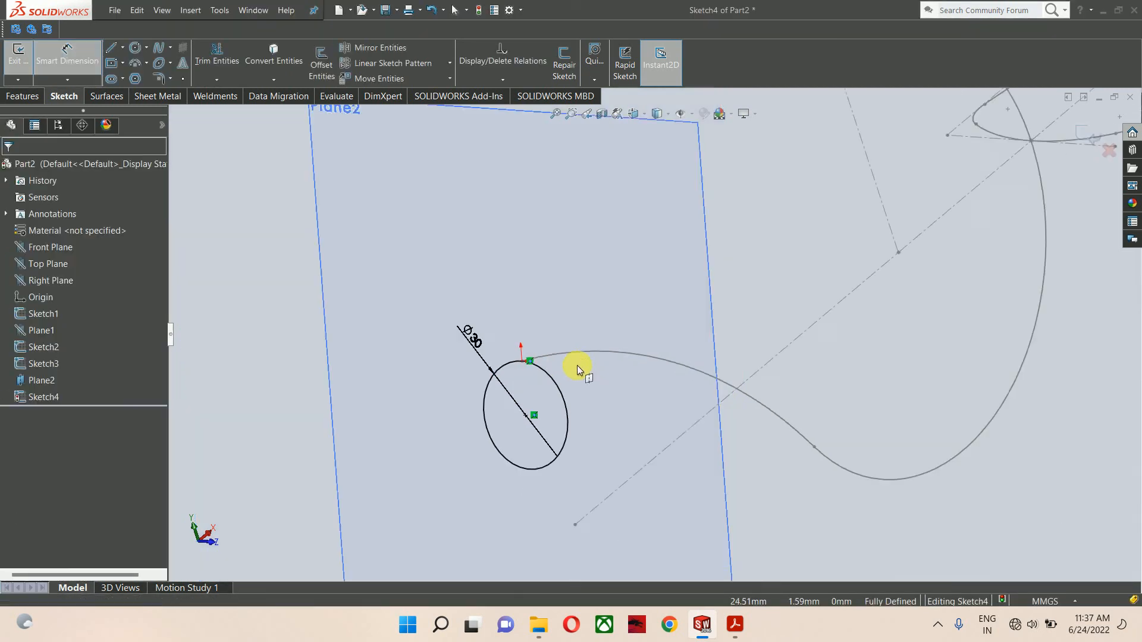
pyautogui.click(1090, 134)
pyautogui.click(621, 278)
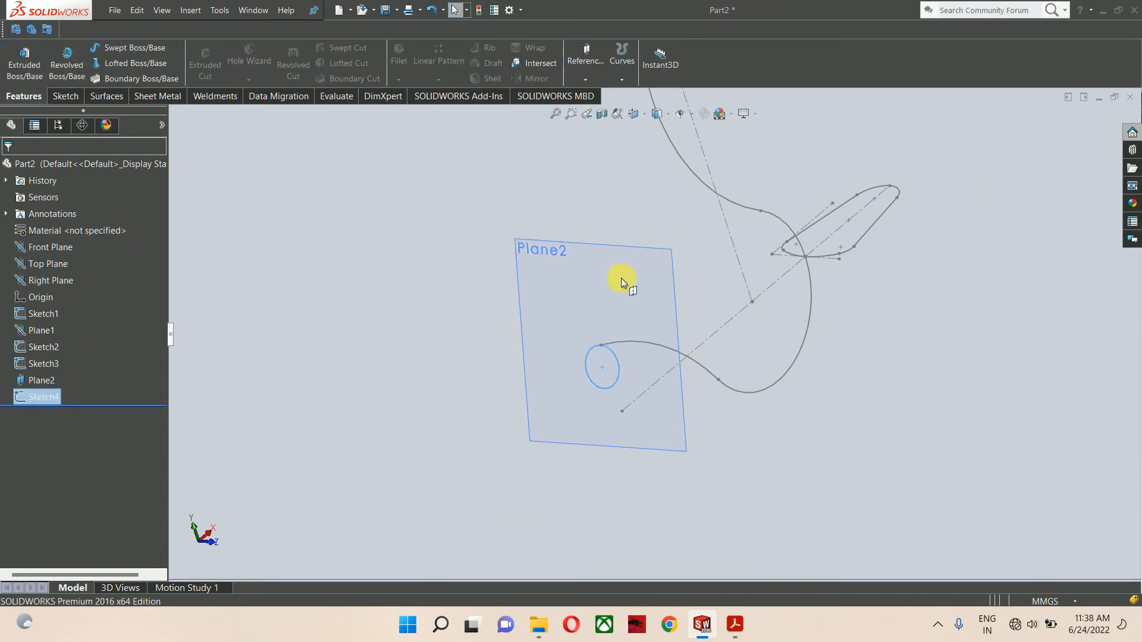
pyautogui.moveTo(678, 244)
pyautogui.mouseDown(button='middle')
pyautogui.moveTo(660, 288)
pyautogui.moveTo(556, 365)
pyautogui.moveTo(629, 403)
pyautogui.mouseUp(button='middle')
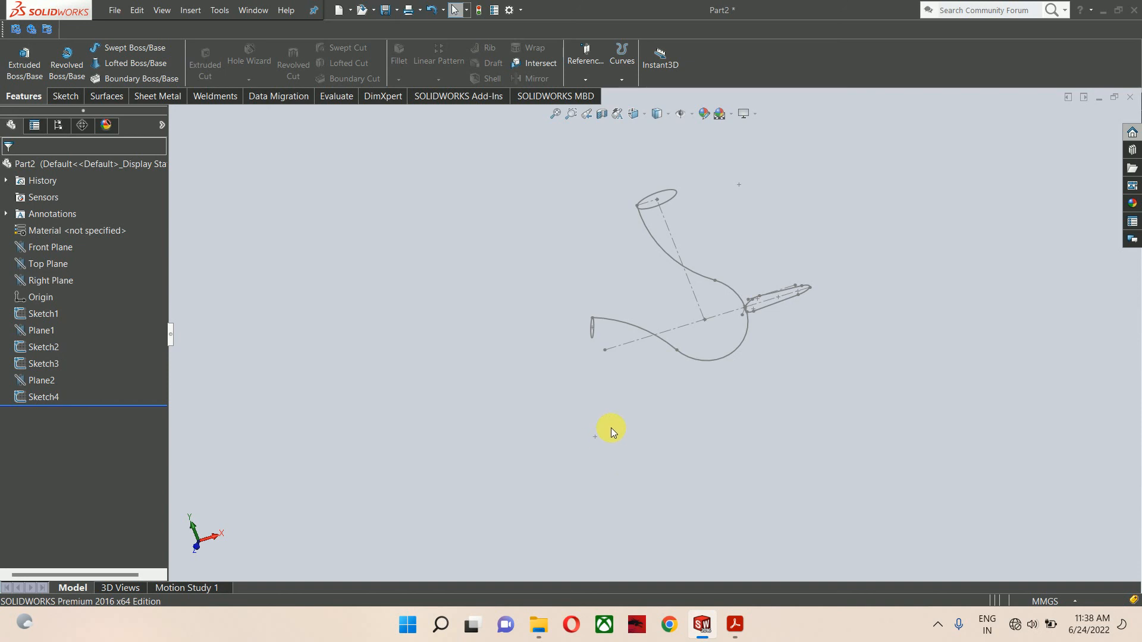
pyautogui.click(145, 69)
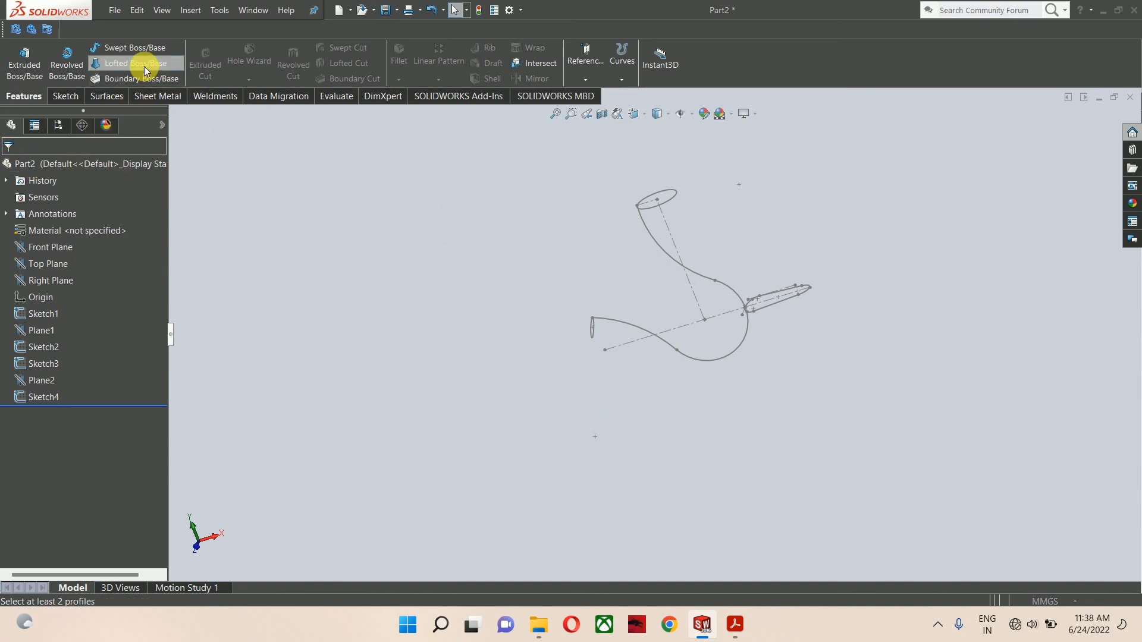
pyautogui.moveTo(689, 209); pyautogui.dragTo(706, 248, button='middle')
pyautogui.click(692, 219)
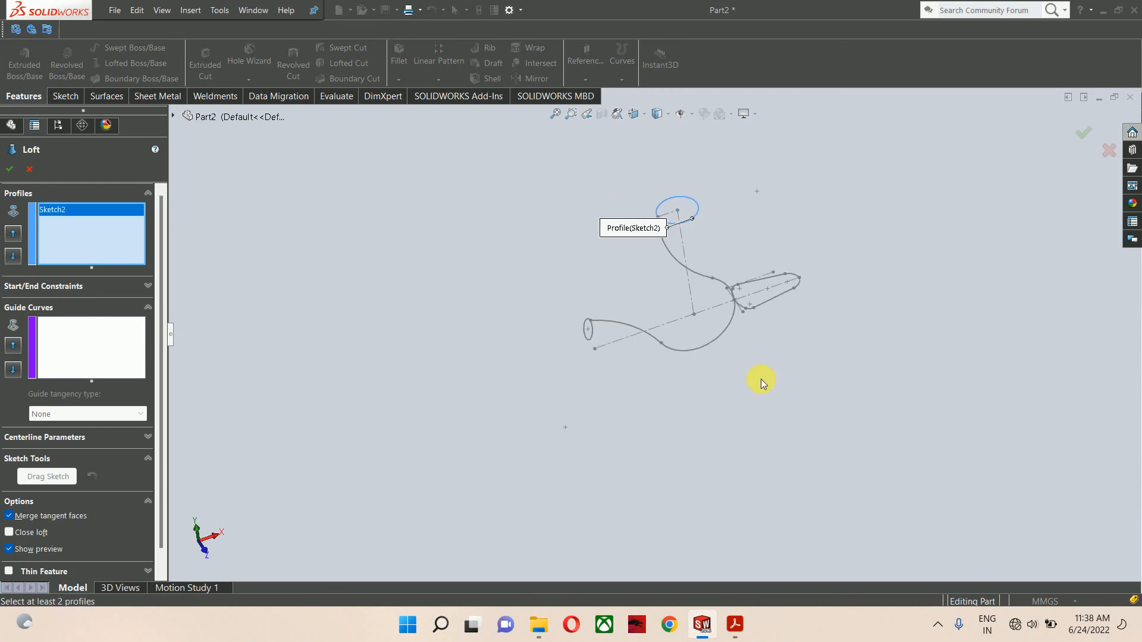
pyautogui.click(769, 307)
pyautogui.scroll(-5, 624, 301)
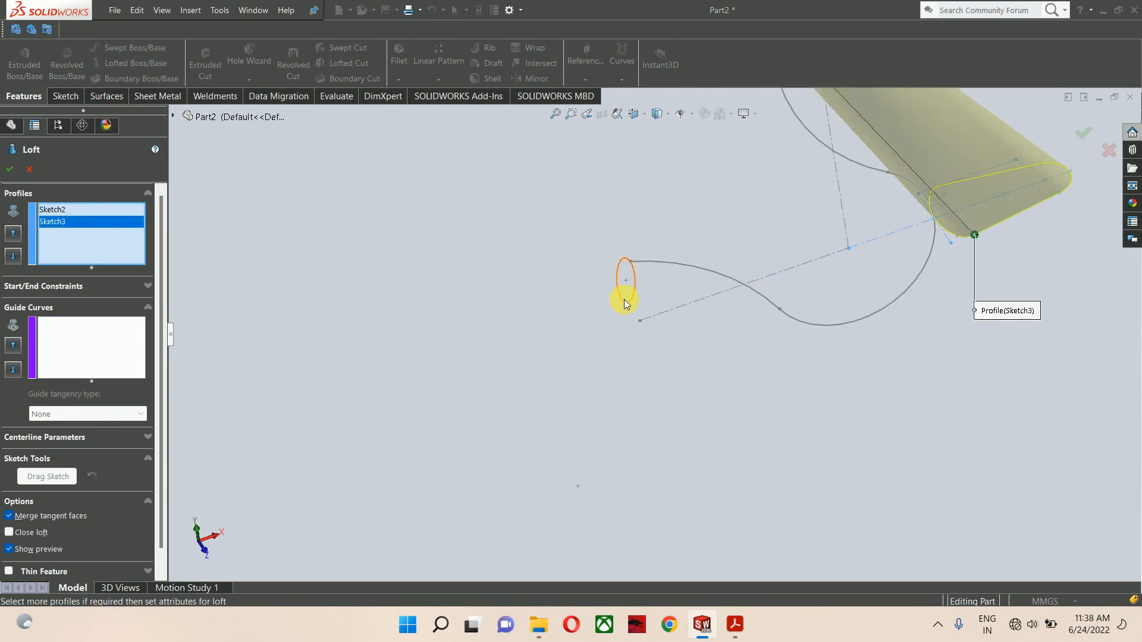
pyautogui.click(634, 281)
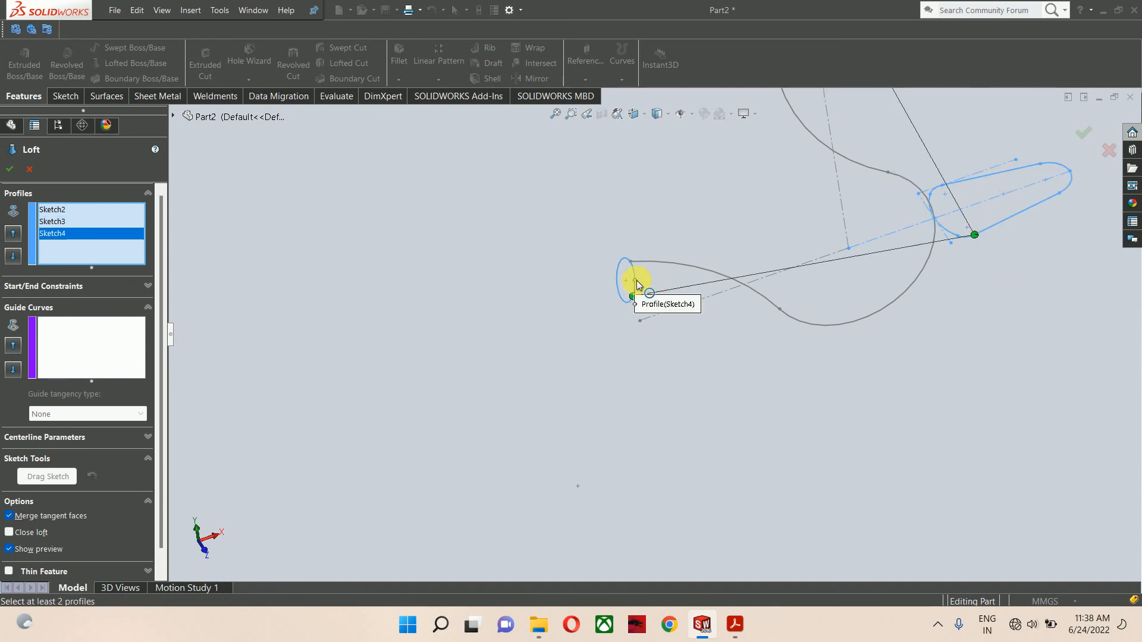
pyautogui.scroll(3, 685, 301)
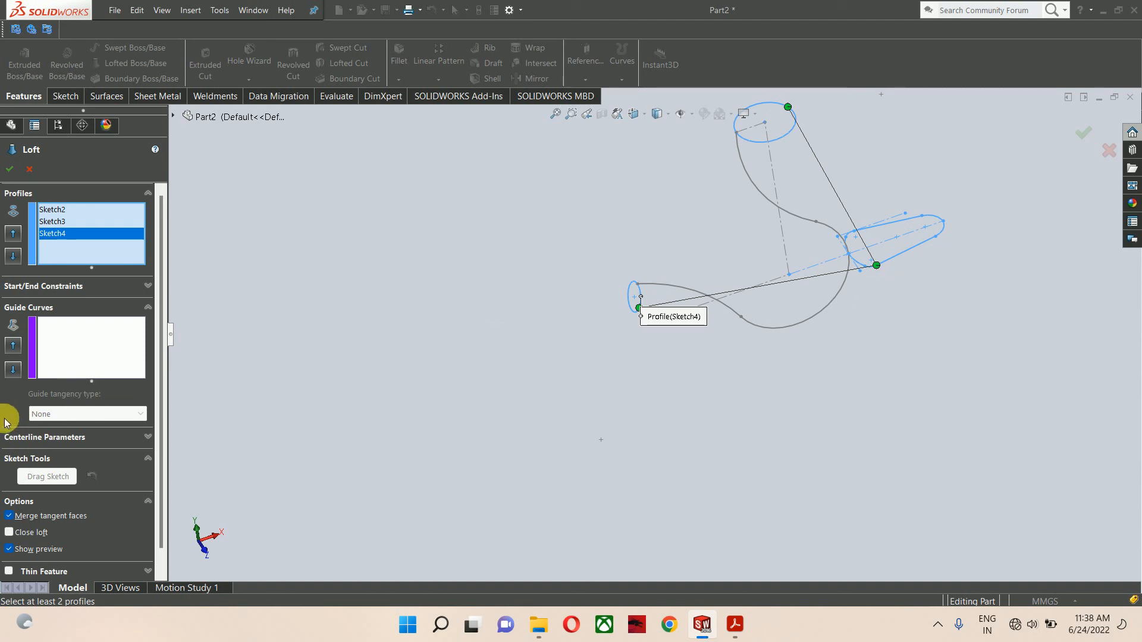
pyautogui.click(85, 347)
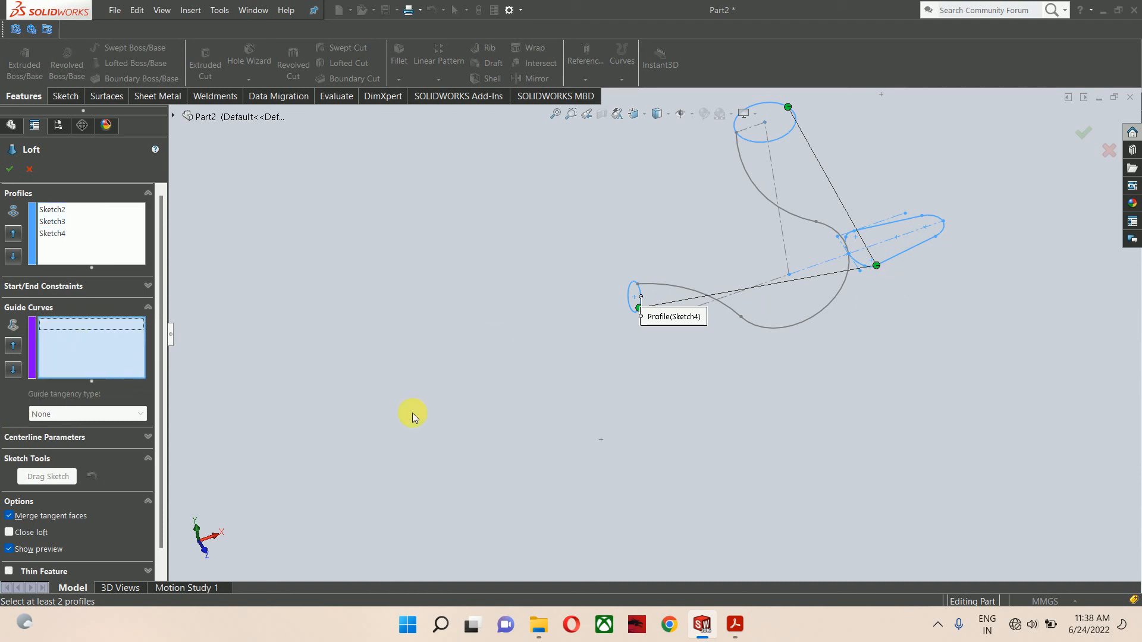
pyautogui.click(765, 200)
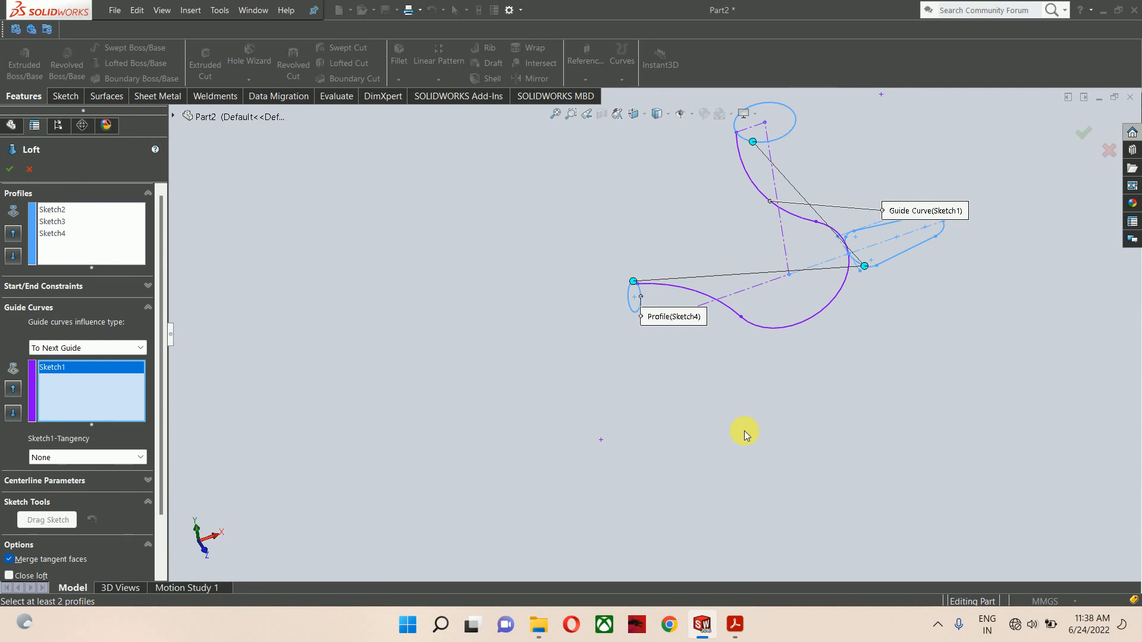
pyautogui.press('Escape')
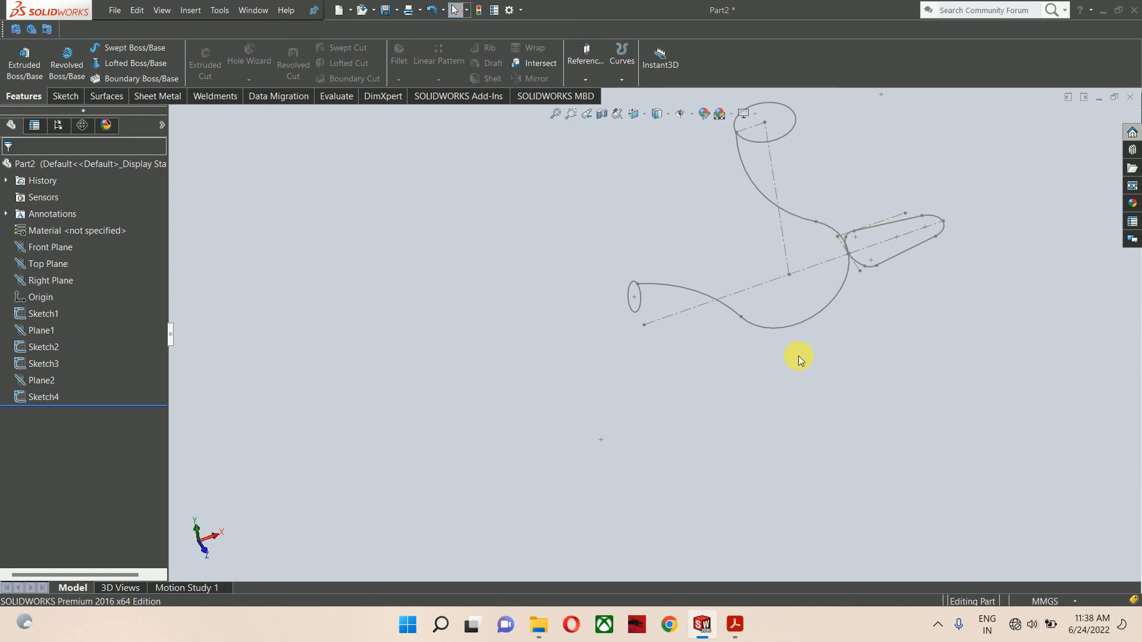
# Step: Edit the hook's main section sketch and start making a block from all of its entities
pyautogui.click(57, 282)
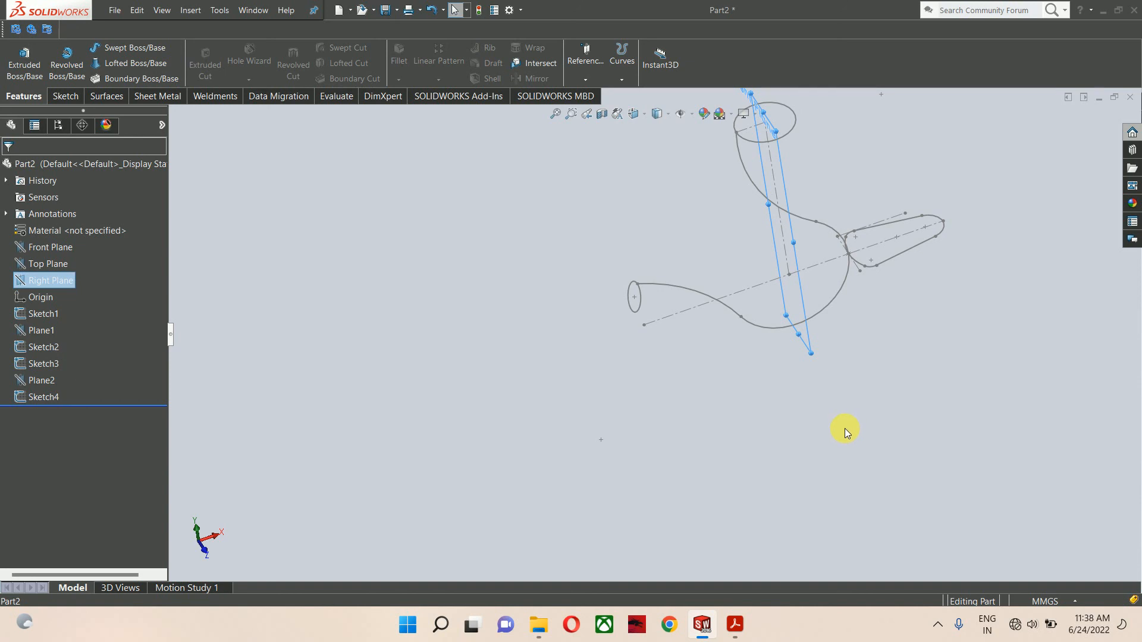
pyautogui.click(926, 241)
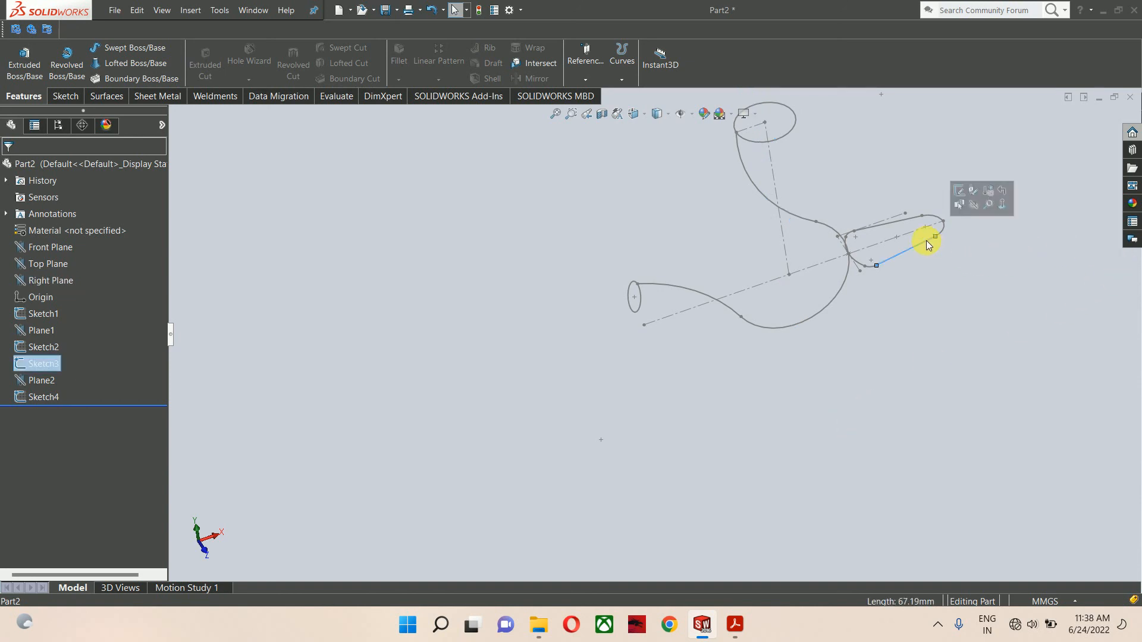
pyautogui.click(959, 191)
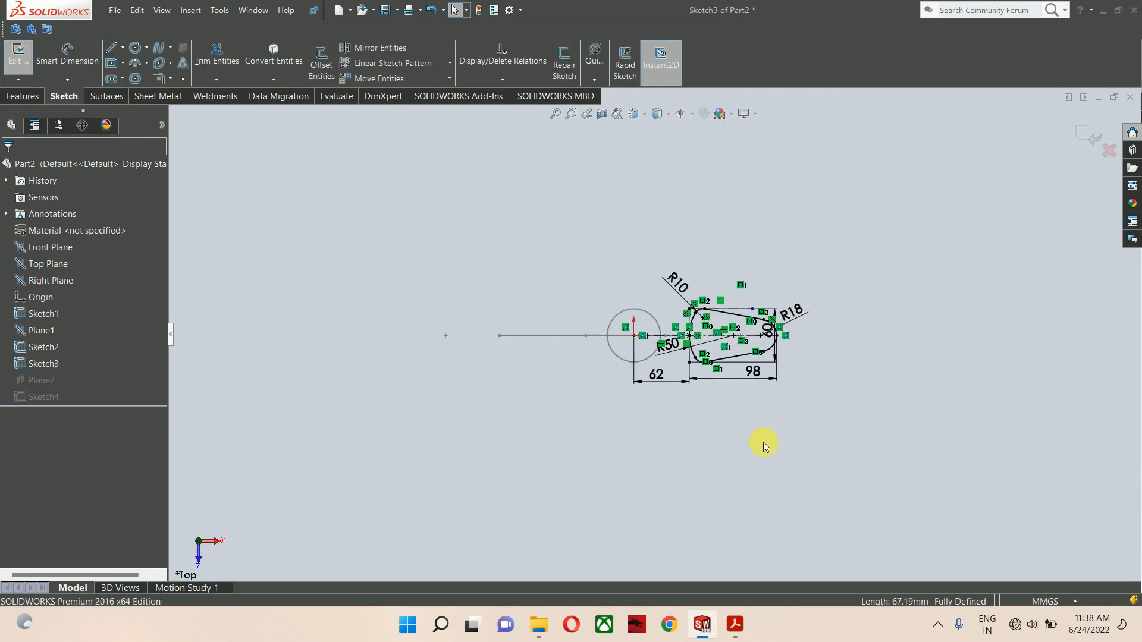
pyautogui.scroll(-5, 731, 419)
pyautogui.scroll(2, 684, 363)
pyautogui.scroll(-3, 618, 234)
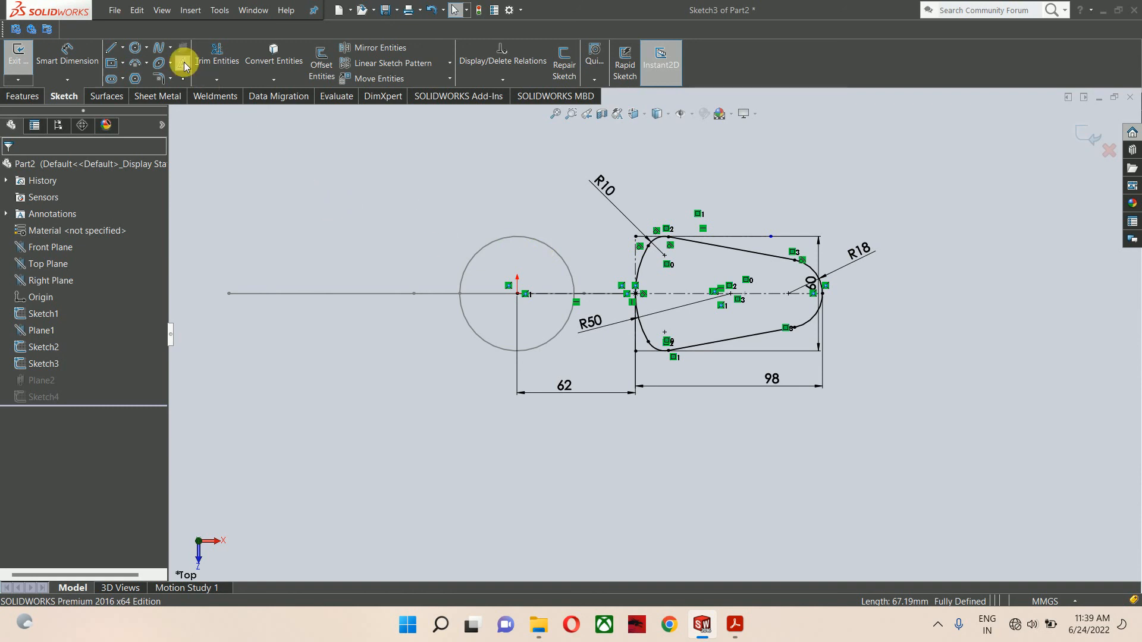
pyautogui.click(189, 10)
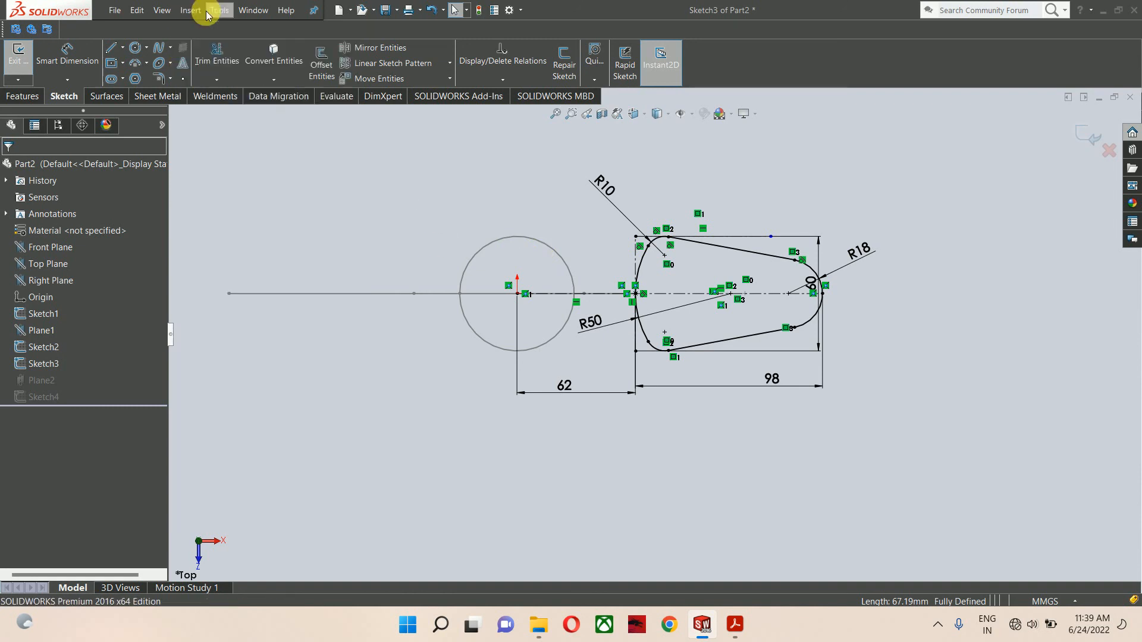
pyautogui.click(214, 10)
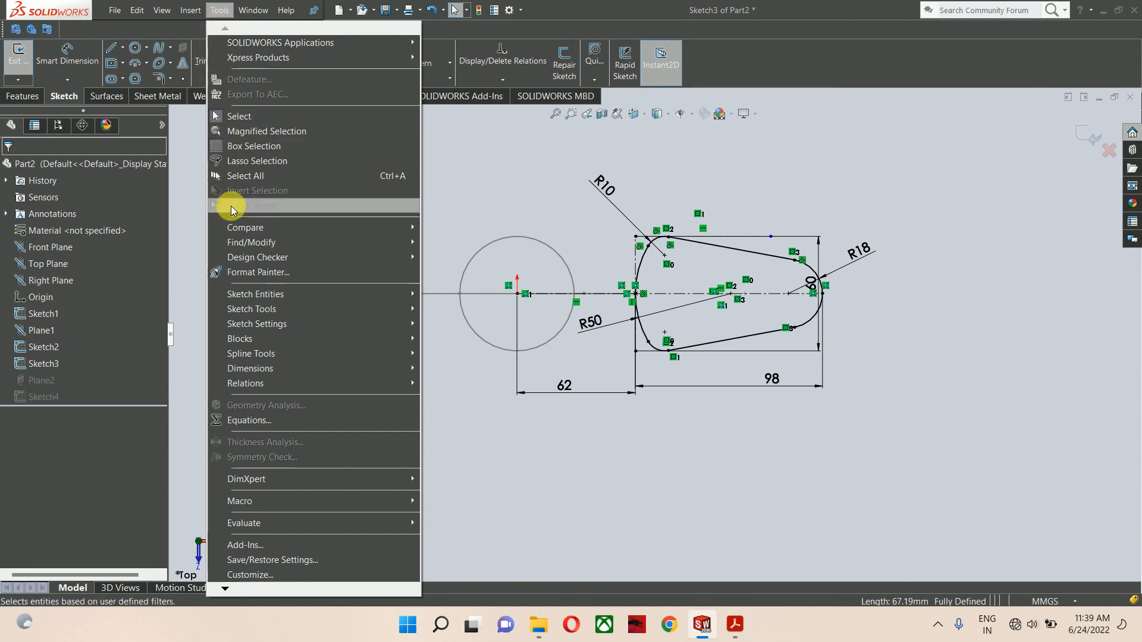
pyautogui.moveTo(253, 338)
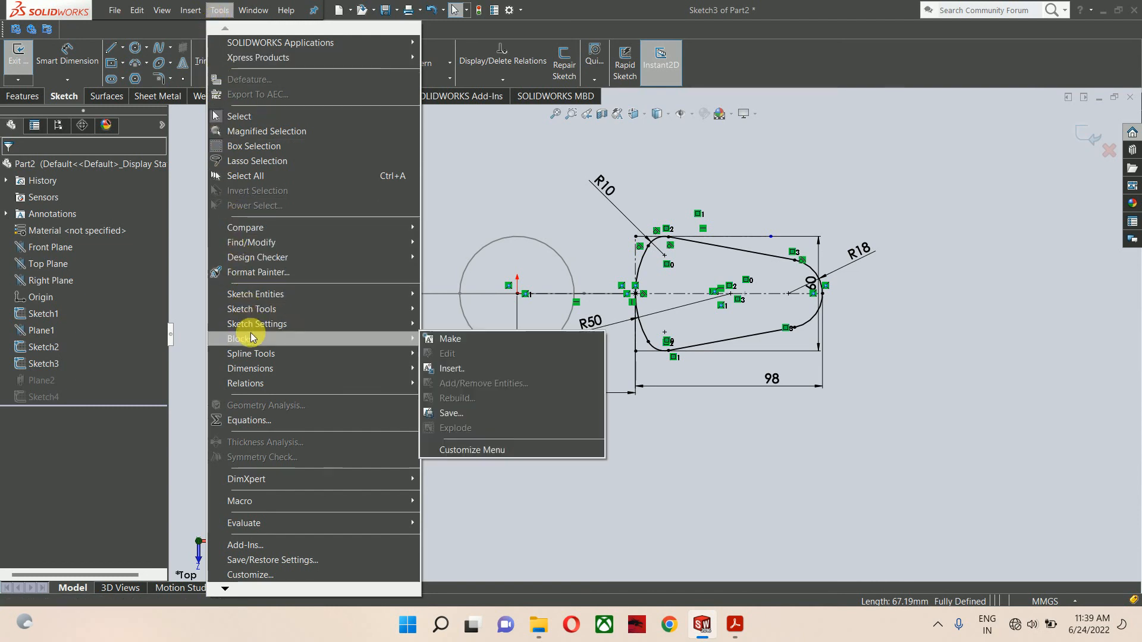
pyautogui.click(459, 339)
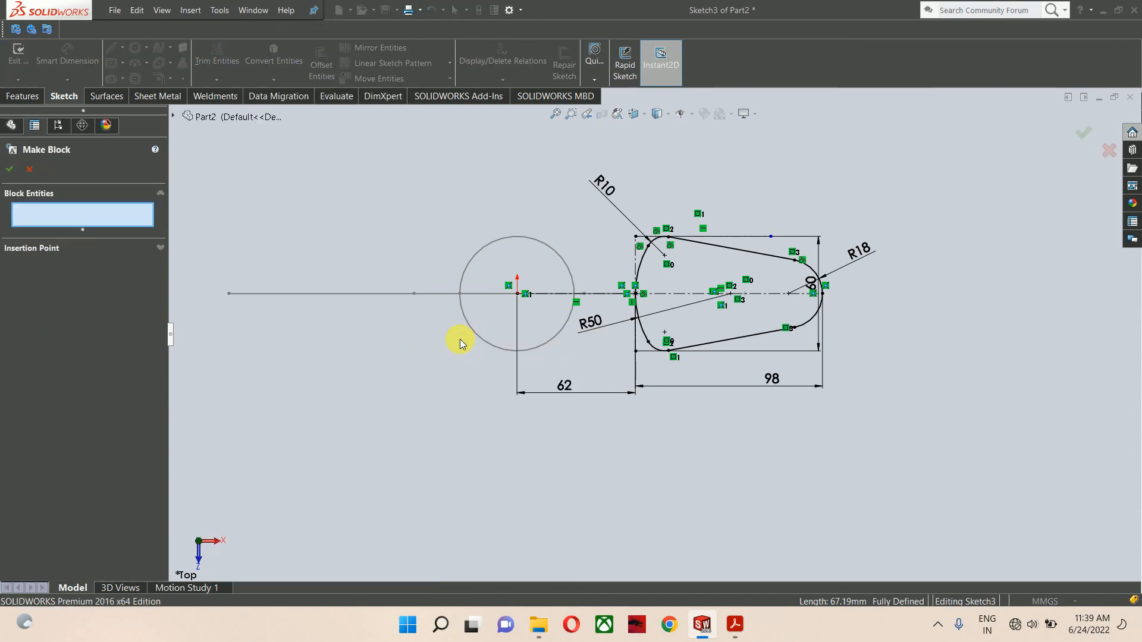
pyautogui.scroll(3, 459, 339)
pyautogui.moveTo(415, 168)
pyautogui.mouseDown()
pyautogui.moveTo(1129, 541)
pyautogui.moveTo(1089, 517)
pyautogui.mouseUp()
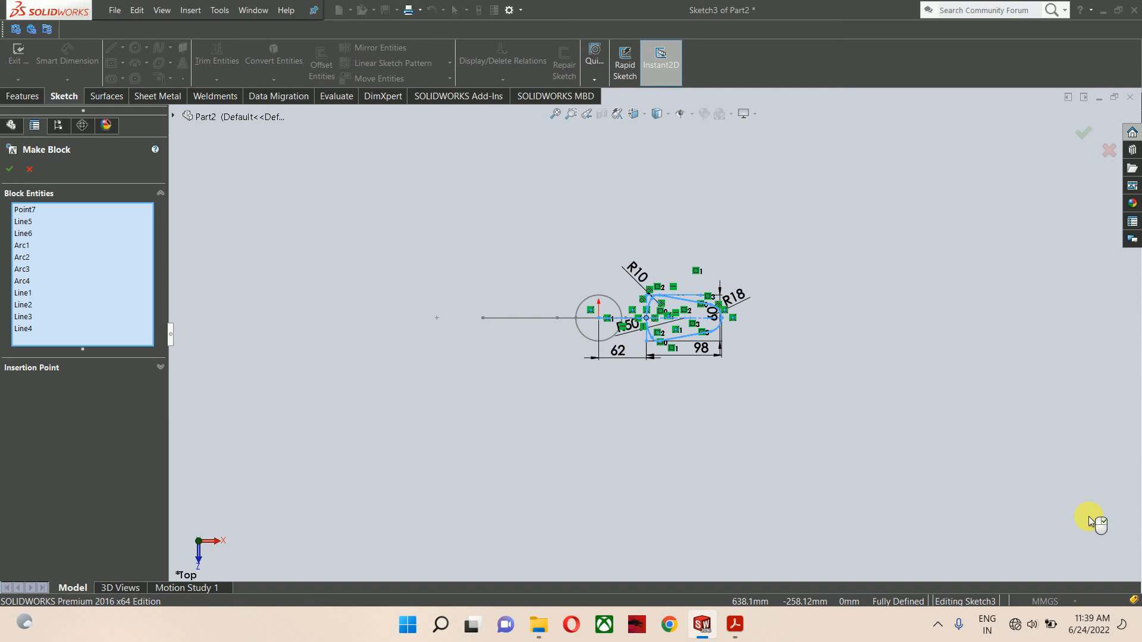
# Step: Place the block's insertion point on the sketch origin, create the block and exit the sketch
pyautogui.click(38, 370)
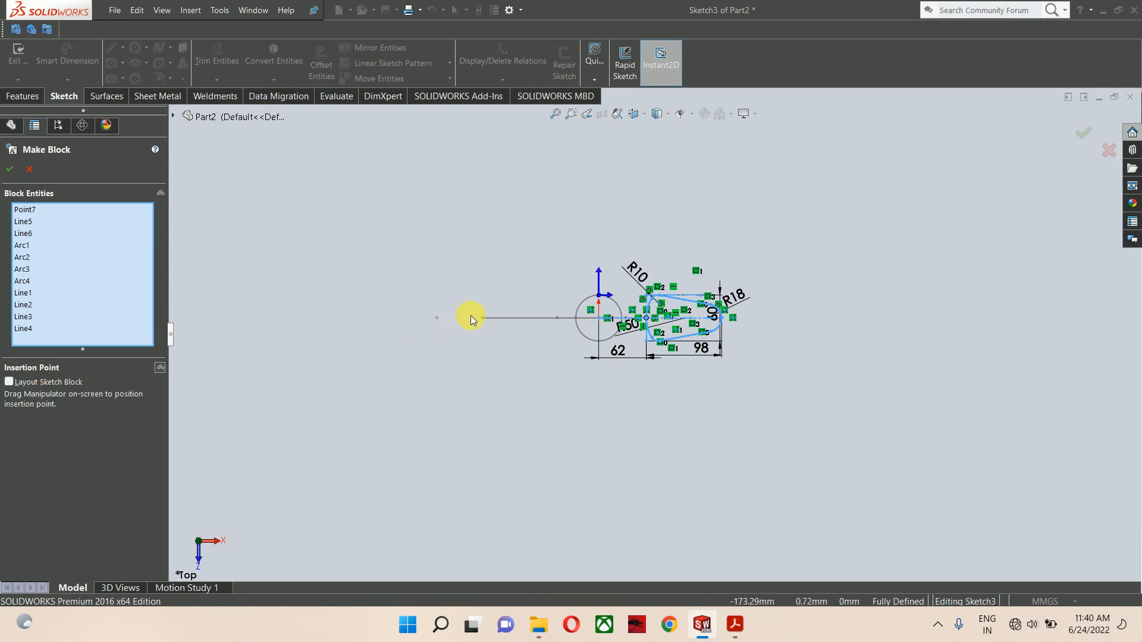
pyautogui.scroll(-5, 673, 295)
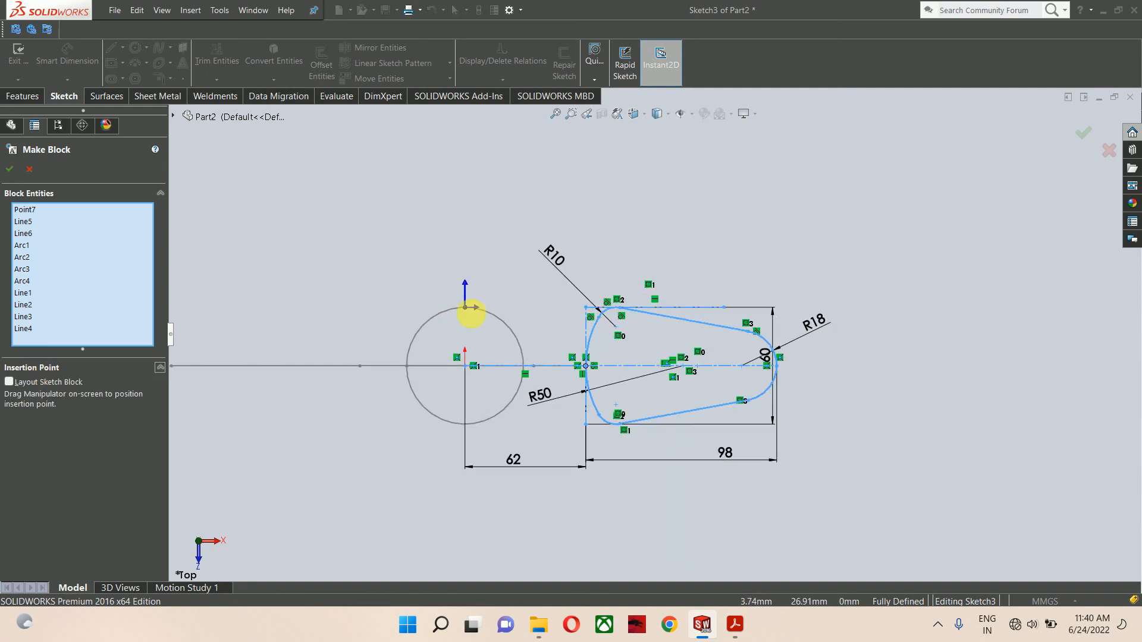
pyautogui.click(465, 307)
pyautogui.moveTo(465, 307); pyautogui.dragTo(465, 367)
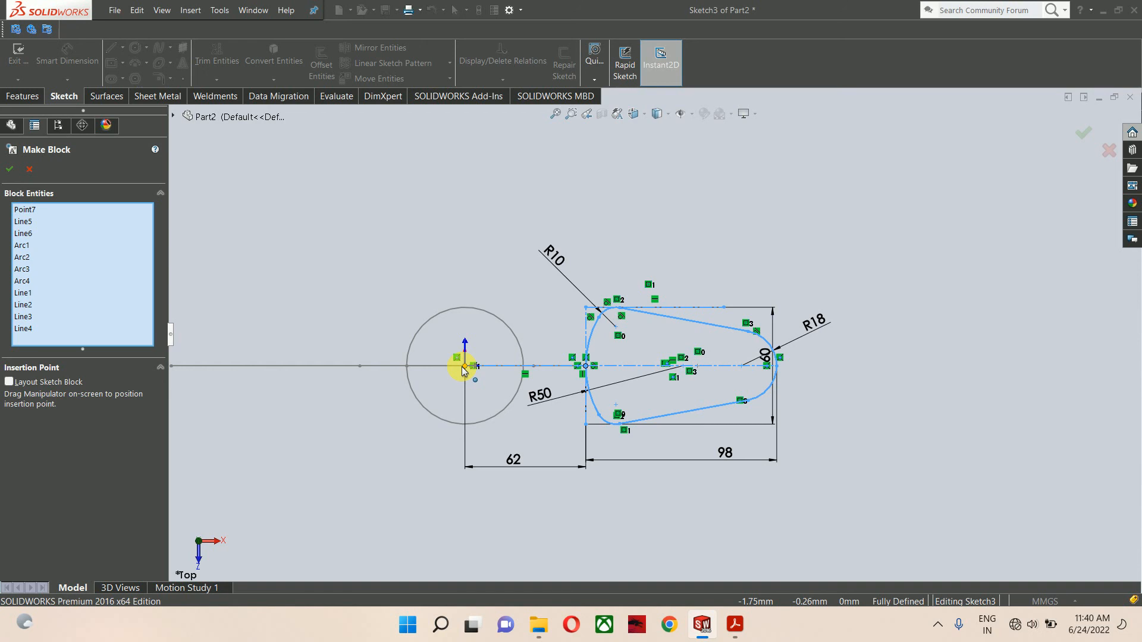
pyautogui.click(1083, 132)
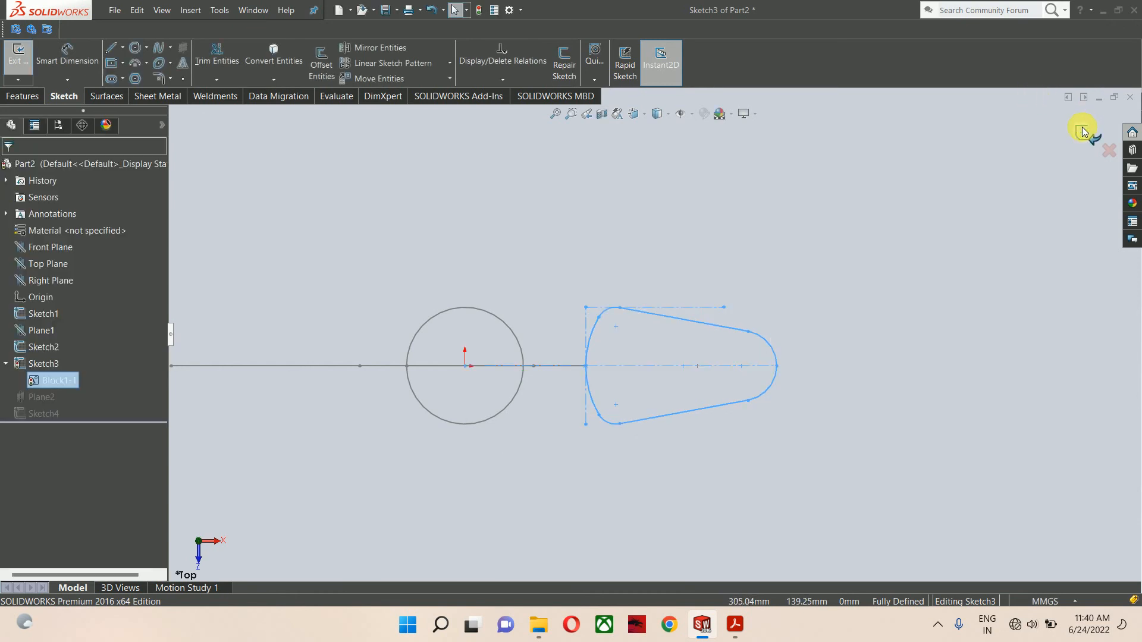
pyautogui.click(750, 264)
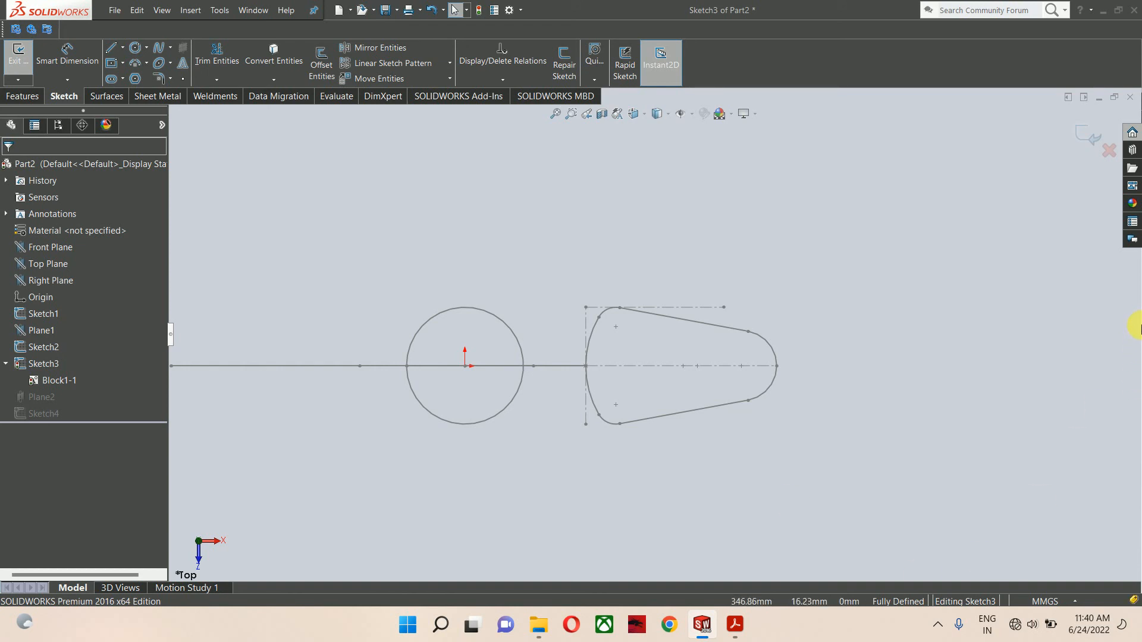
pyautogui.click(1085, 137)
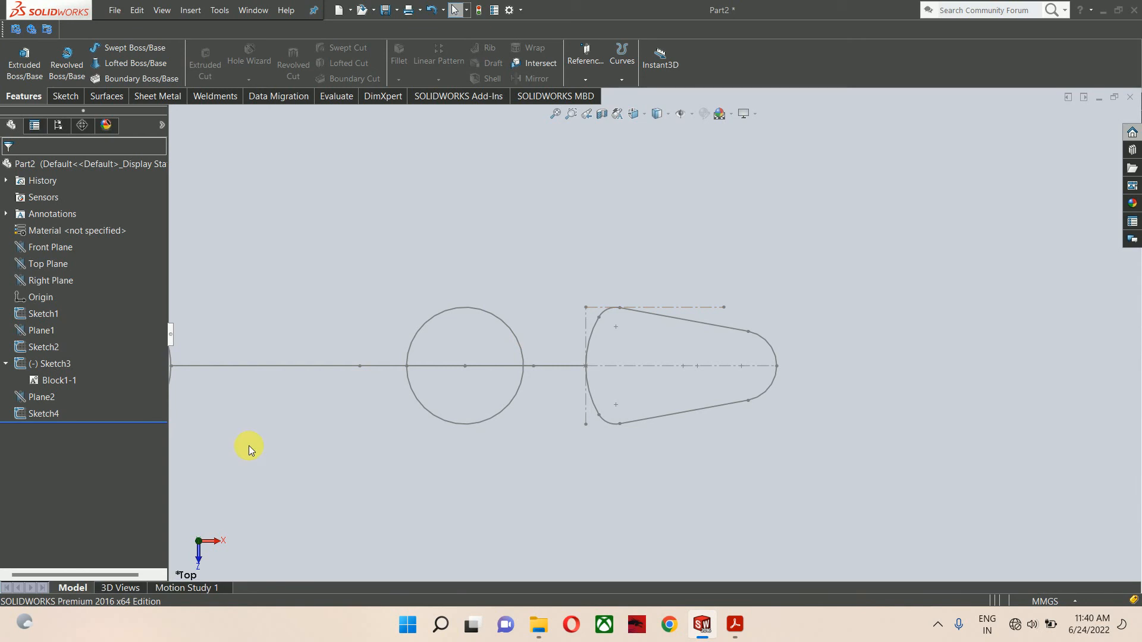
pyautogui.rightClick(52, 381)
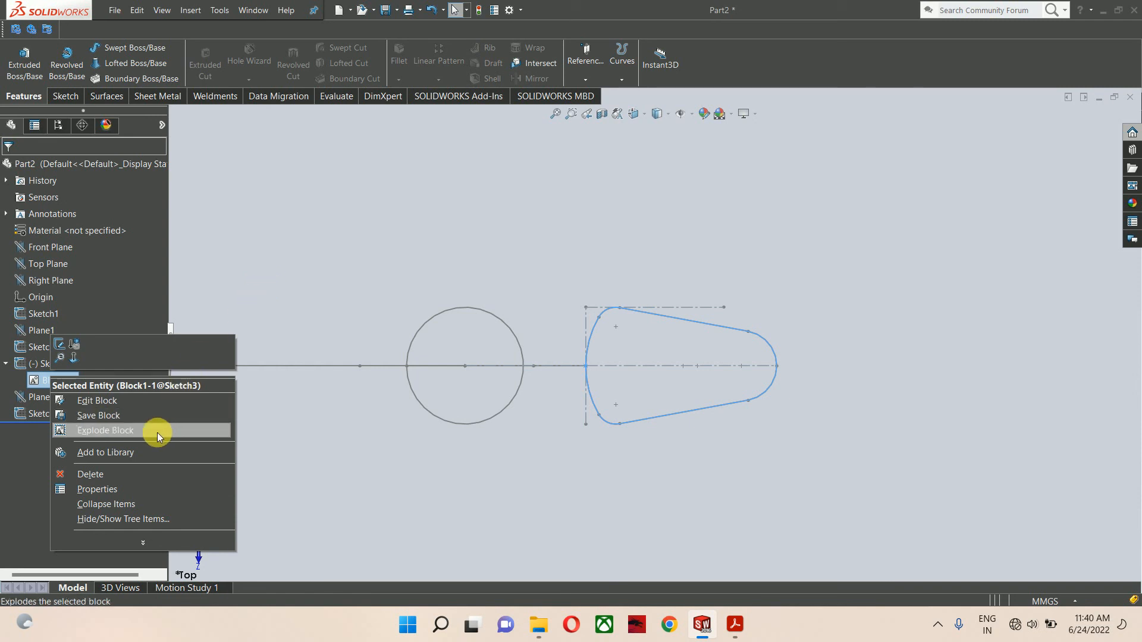
pyautogui.click(385, 223)
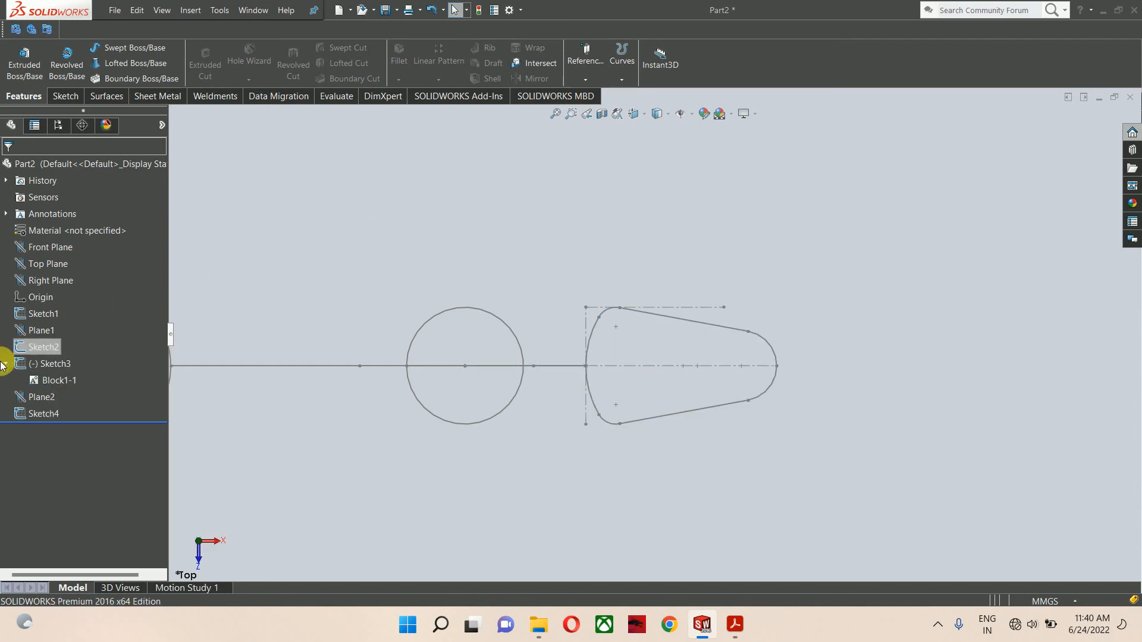
pyautogui.click(5, 365)
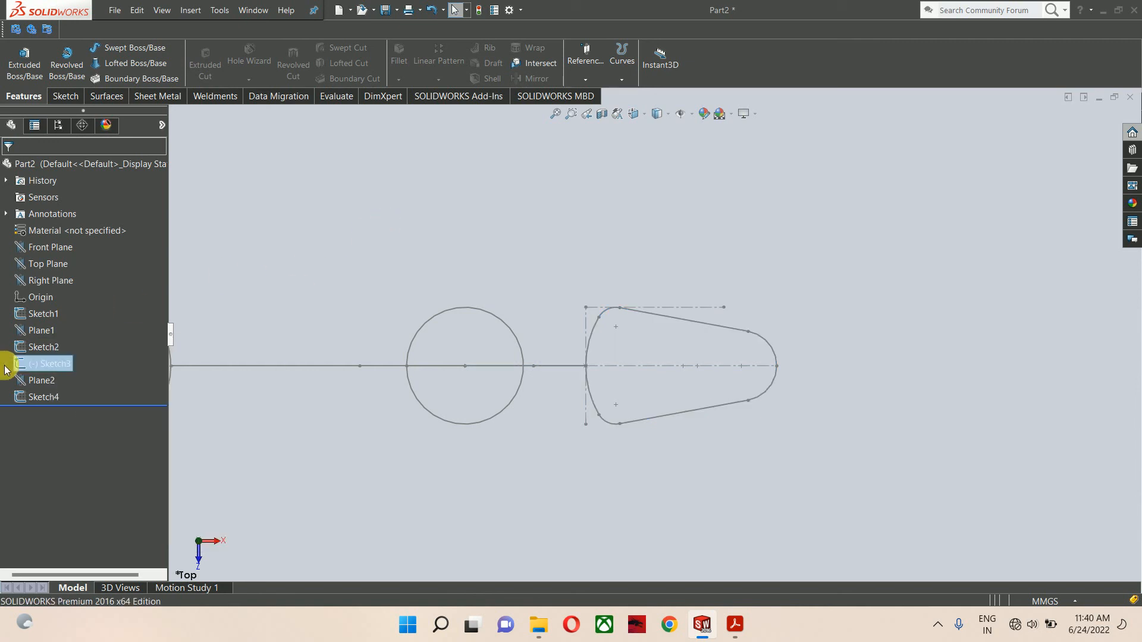
# Step: Start a sketch on the Right Plane and insert Block1 with its insertion point on the origin
pyautogui.scroll(3, 619, 411)
pyautogui.moveTo(626, 394)
pyautogui.mouseDown(button='middle')
pyautogui.moveTo(611, 239)
pyautogui.moveTo(628, 241)
pyautogui.mouseUp(button='middle')
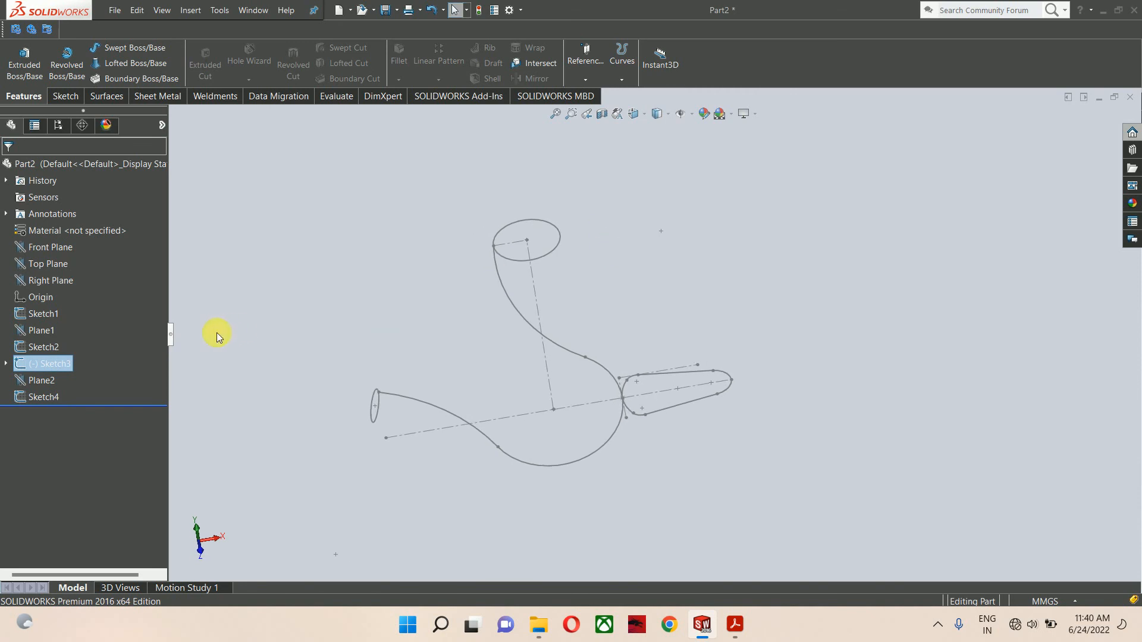
pyautogui.click(54, 280)
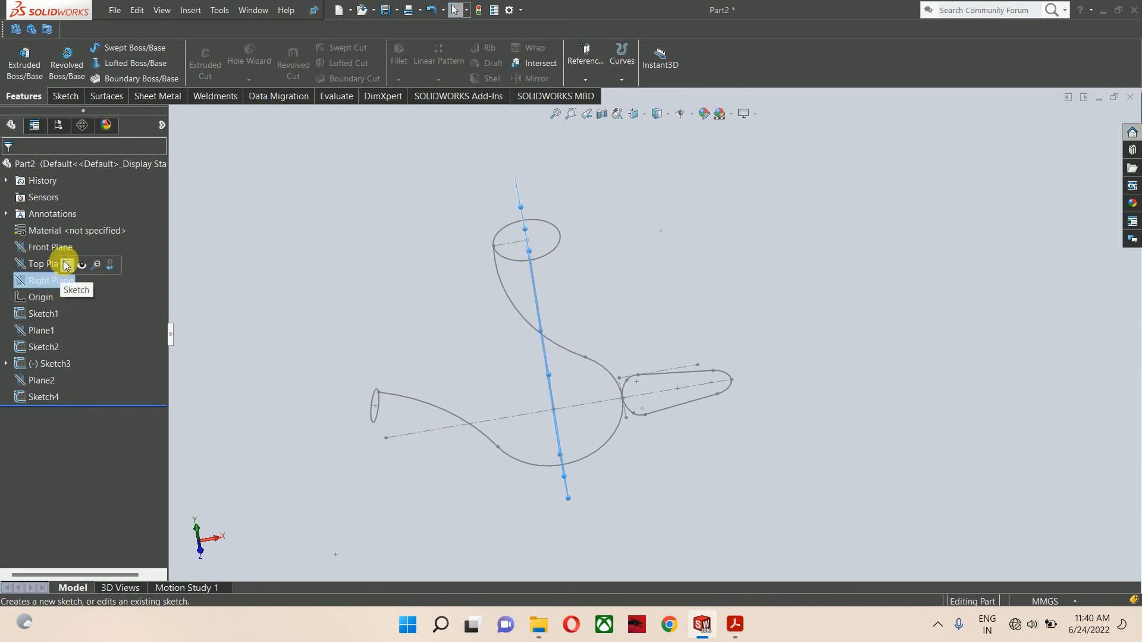
pyautogui.click(66, 265)
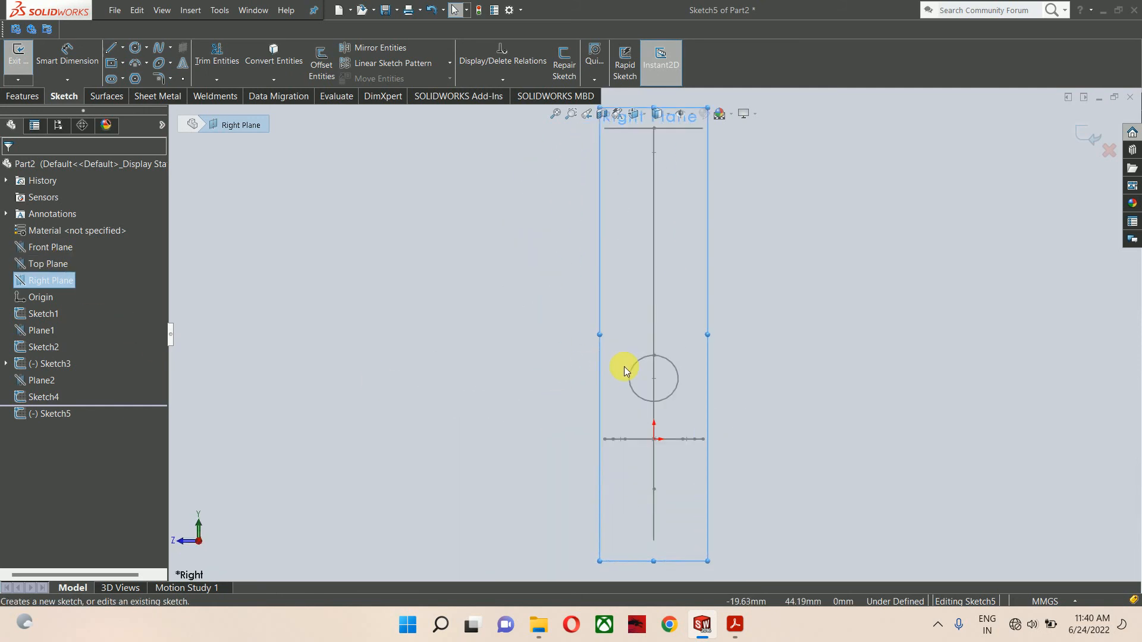
pyautogui.scroll(-1, 702, 422)
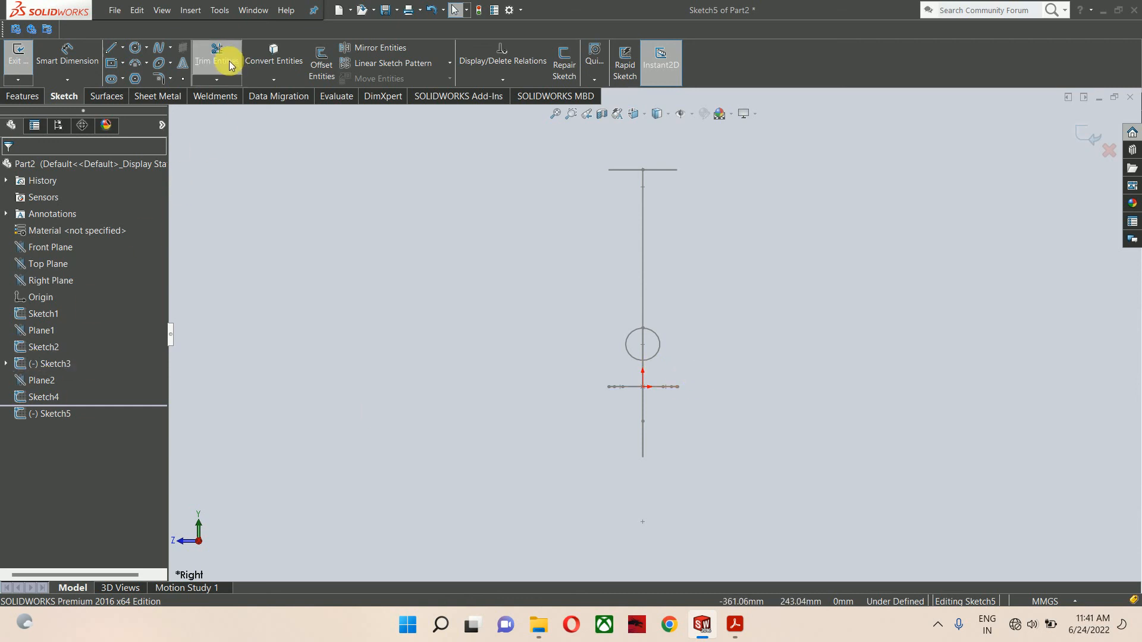
pyautogui.click(220, 12)
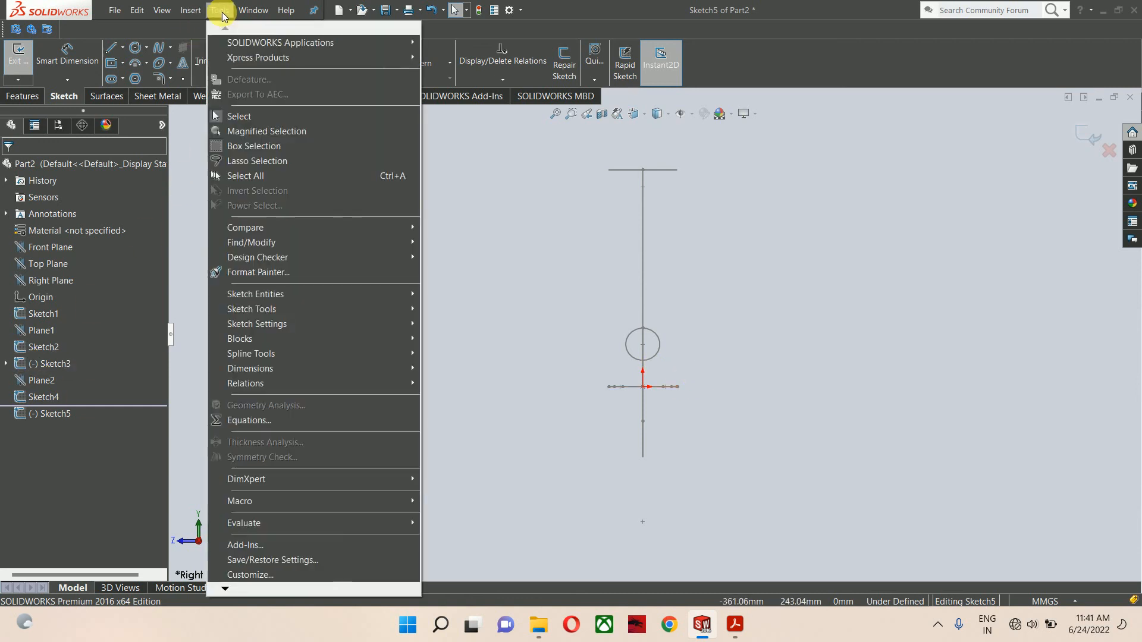
pyautogui.moveTo(280, 336)
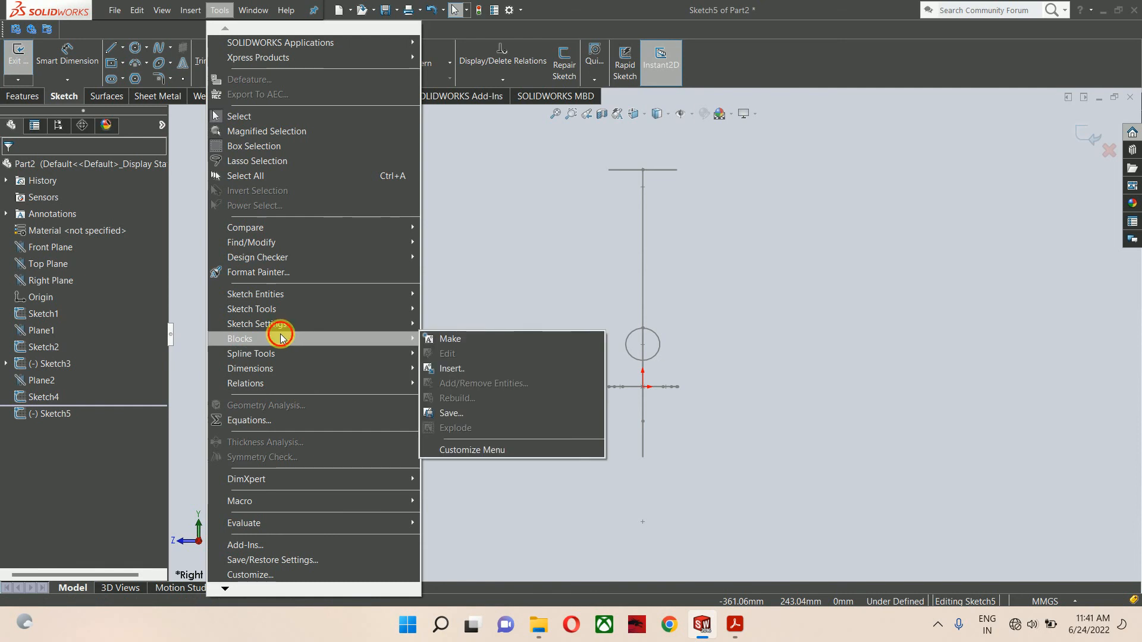
pyautogui.click(460, 368)
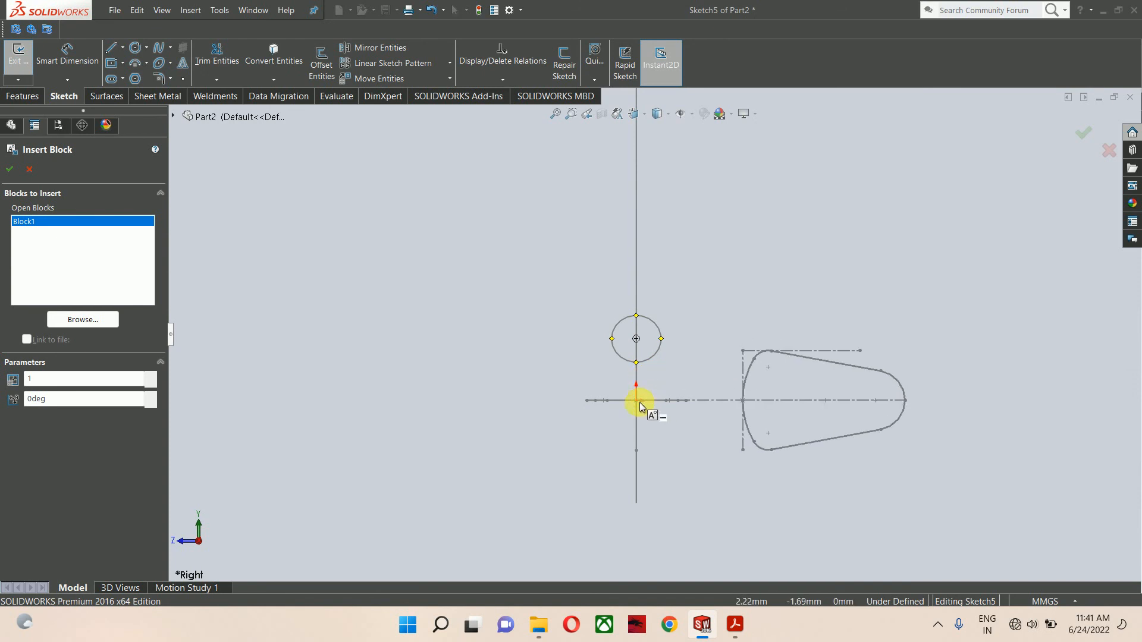
pyautogui.click(637, 401)
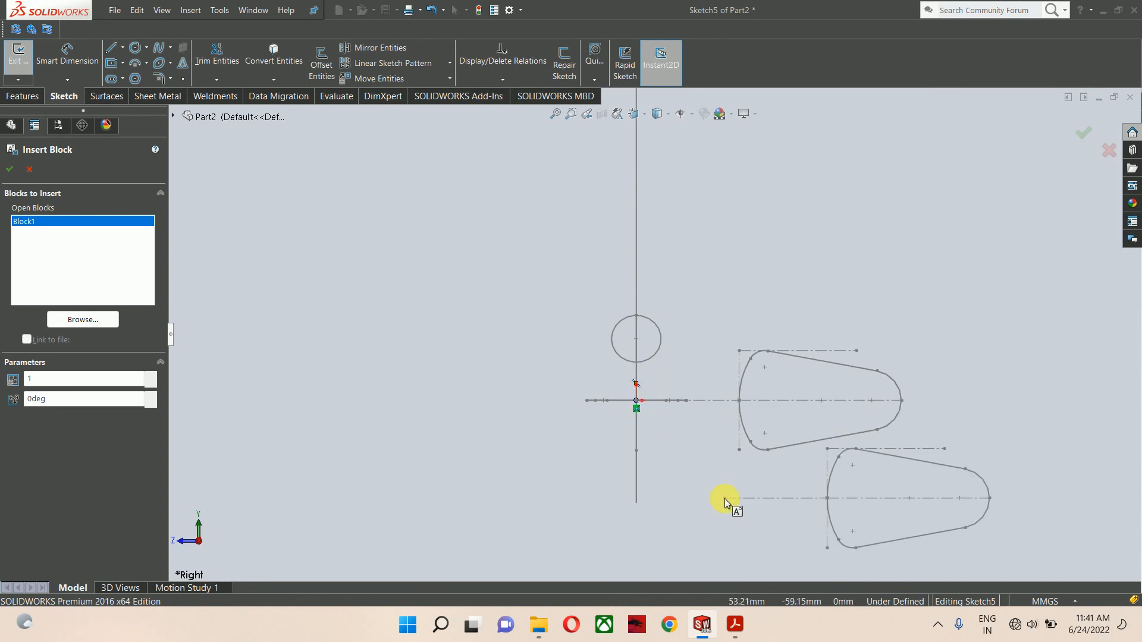
pyautogui.press('Escape')
pyautogui.press('z')
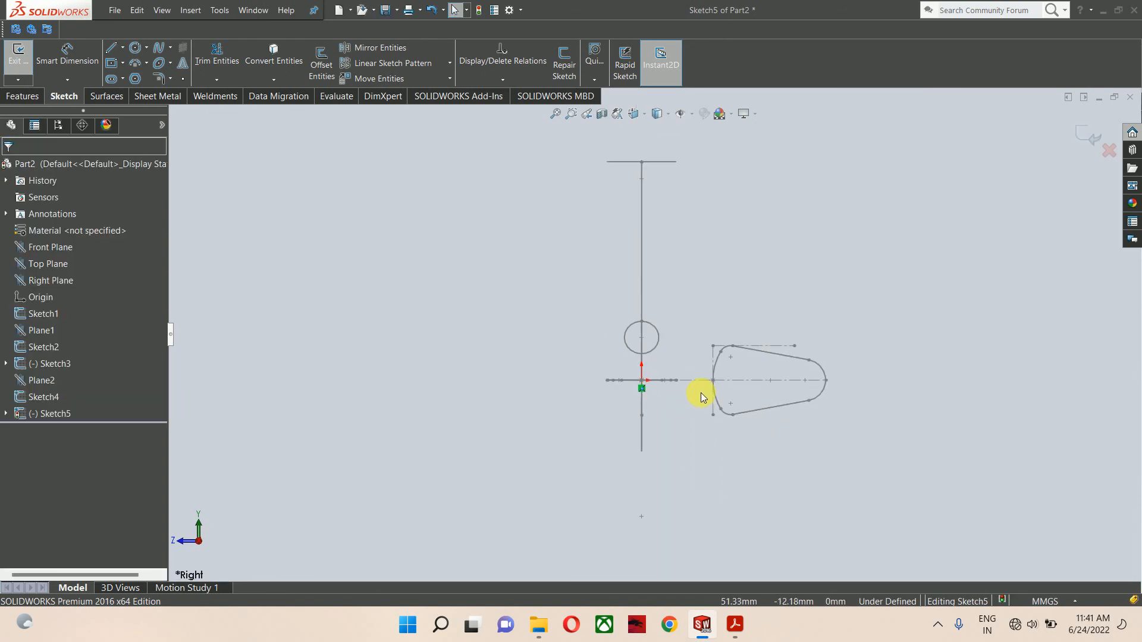
# Step: Rotate the inserted section block 270 degrees about the origin and exit the sketch
pyautogui.moveTo(709, 396); pyautogui.dragTo(755, 474, button='middle')
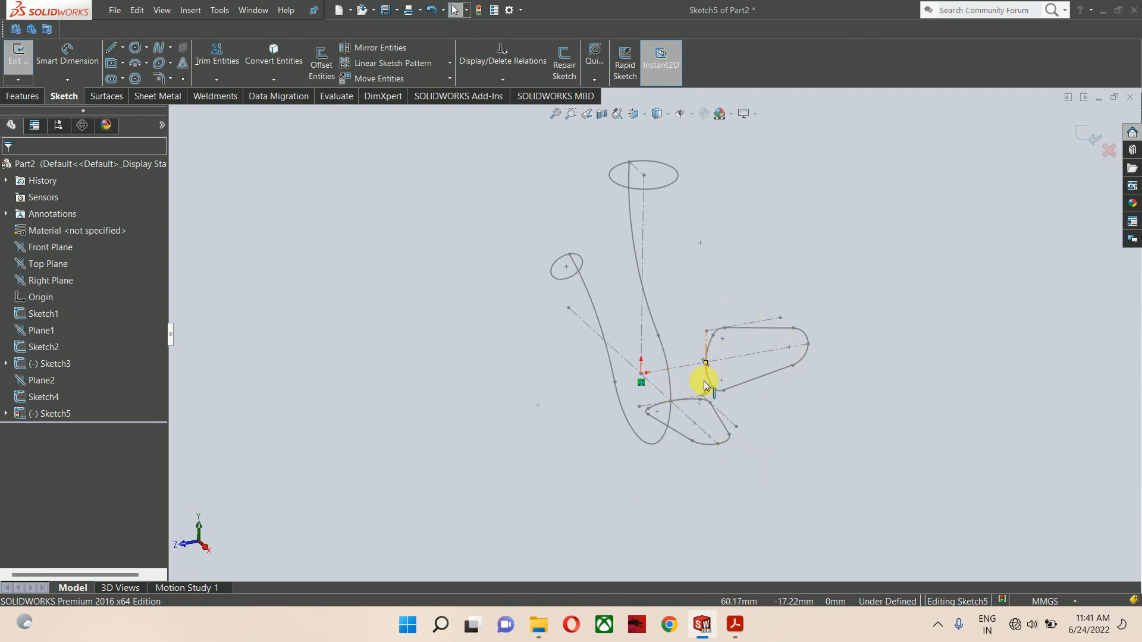
pyautogui.moveTo(701, 382)
pyautogui.mouseDown(button='middle')
pyautogui.moveTo(734, 438)
pyautogui.moveTo(693, 352)
pyautogui.mouseUp(button='middle')
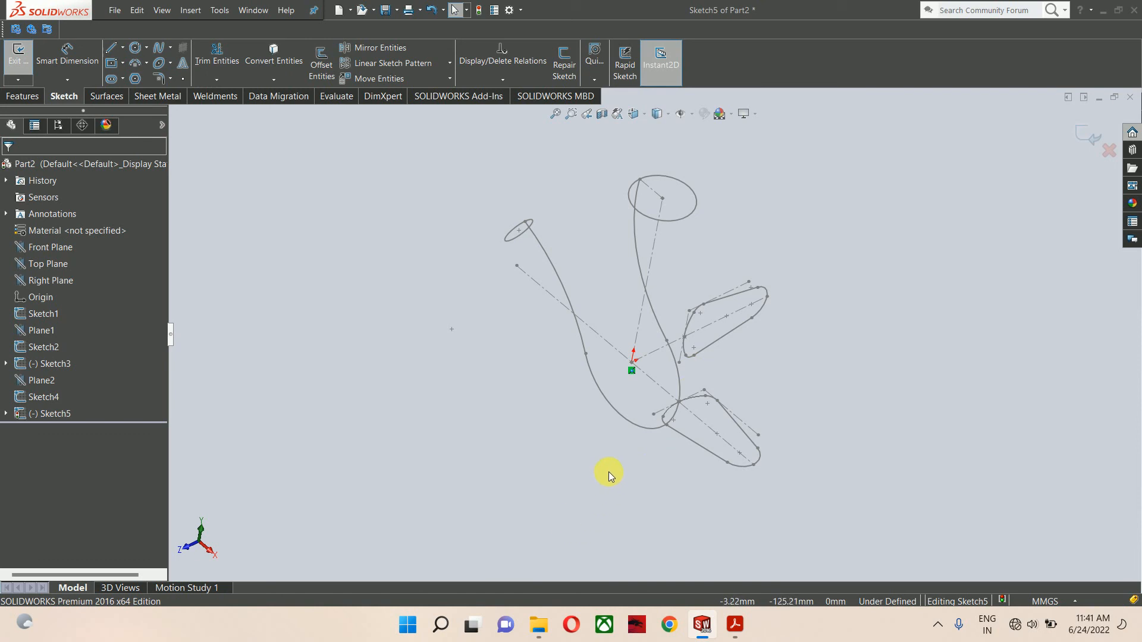
pyautogui.hotkey('ctrl', '4')
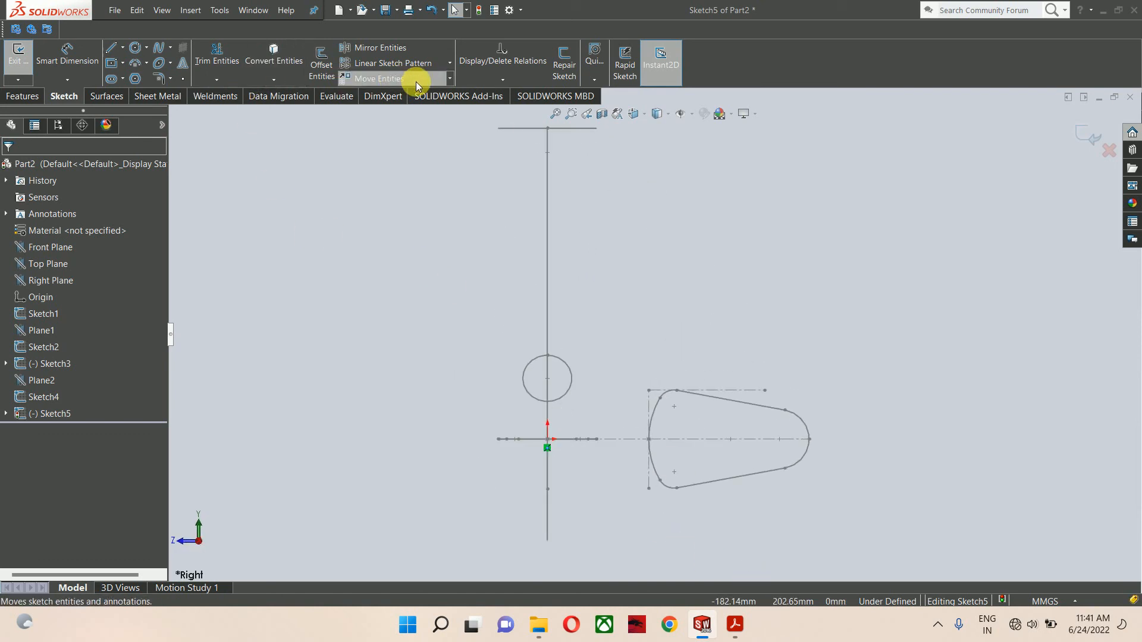
pyautogui.click(450, 79)
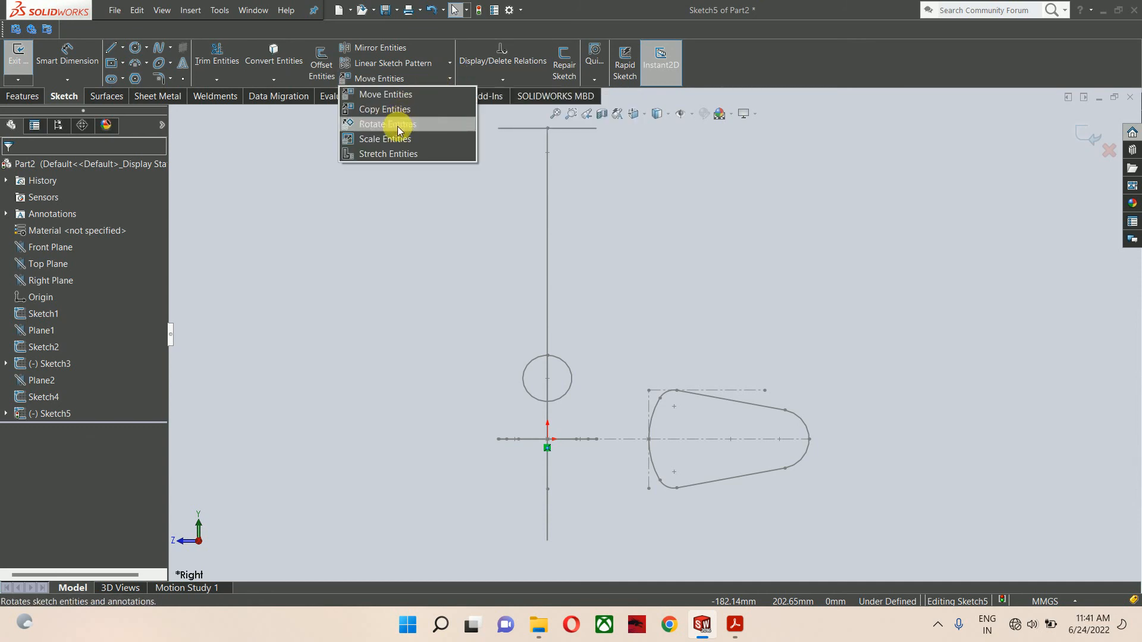
pyautogui.click(398, 126)
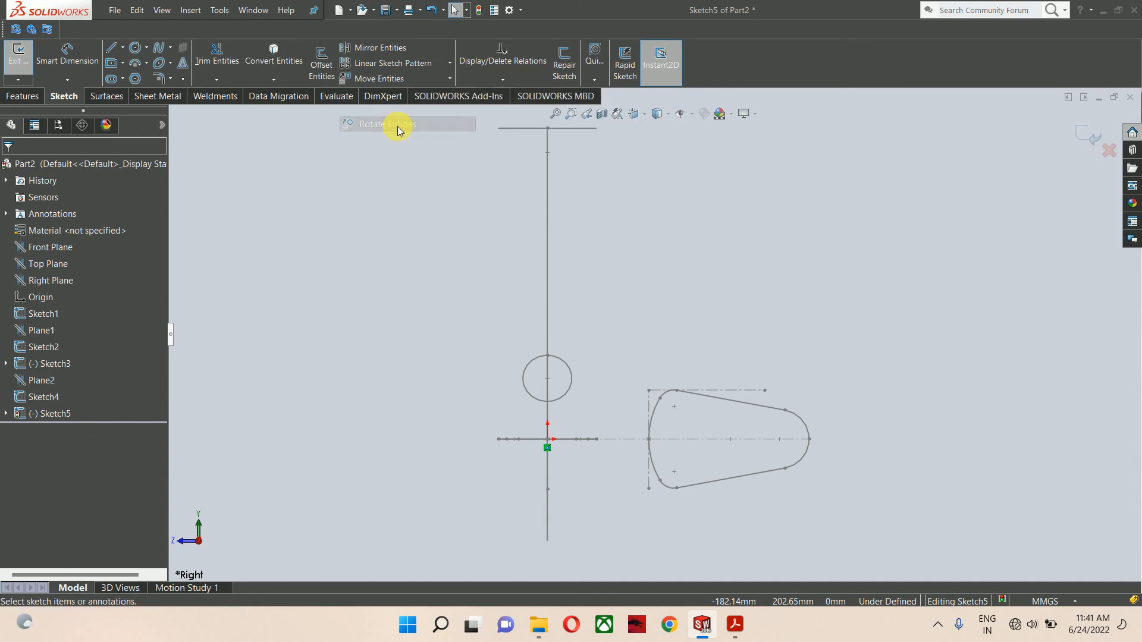
pyautogui.click(702, 400)
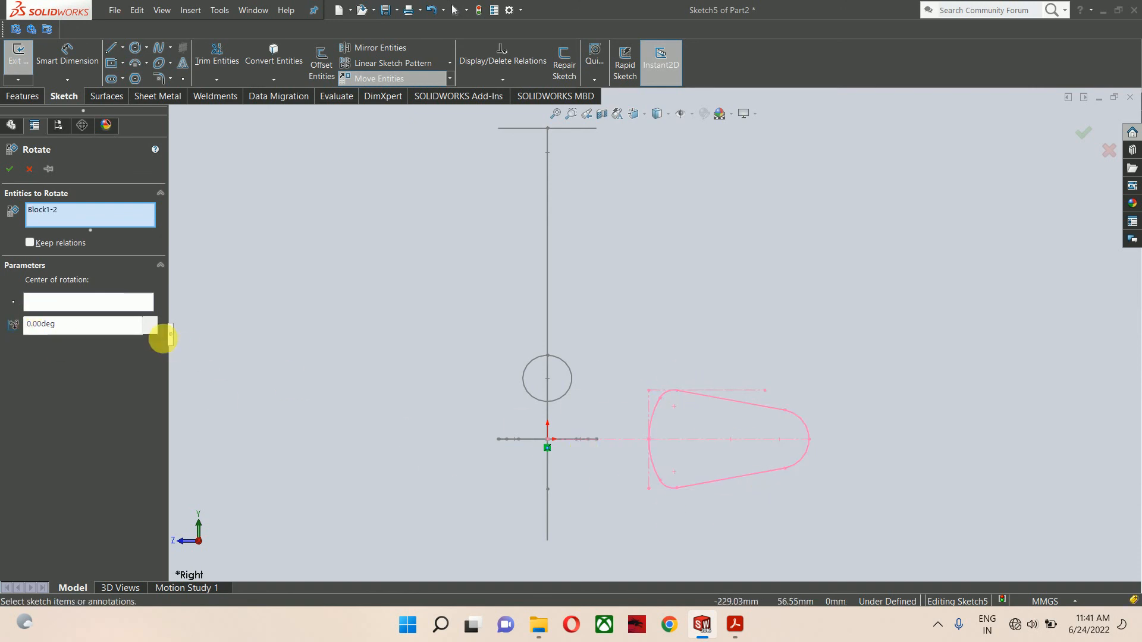
pyautogui.click(130, 304)
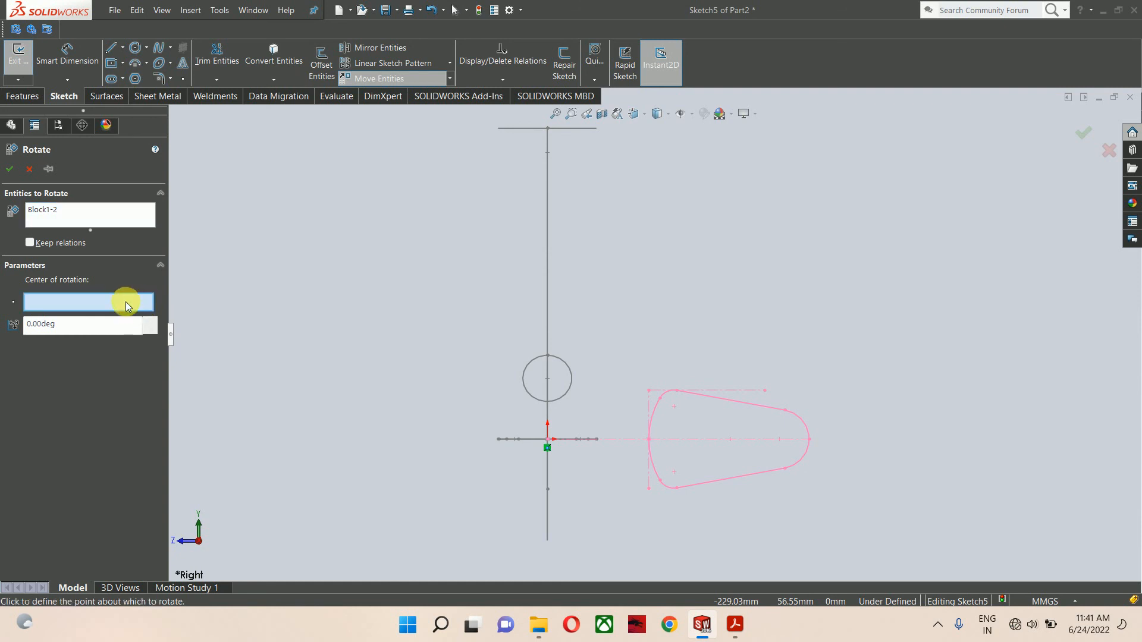
pyautogui.click(547, 441)
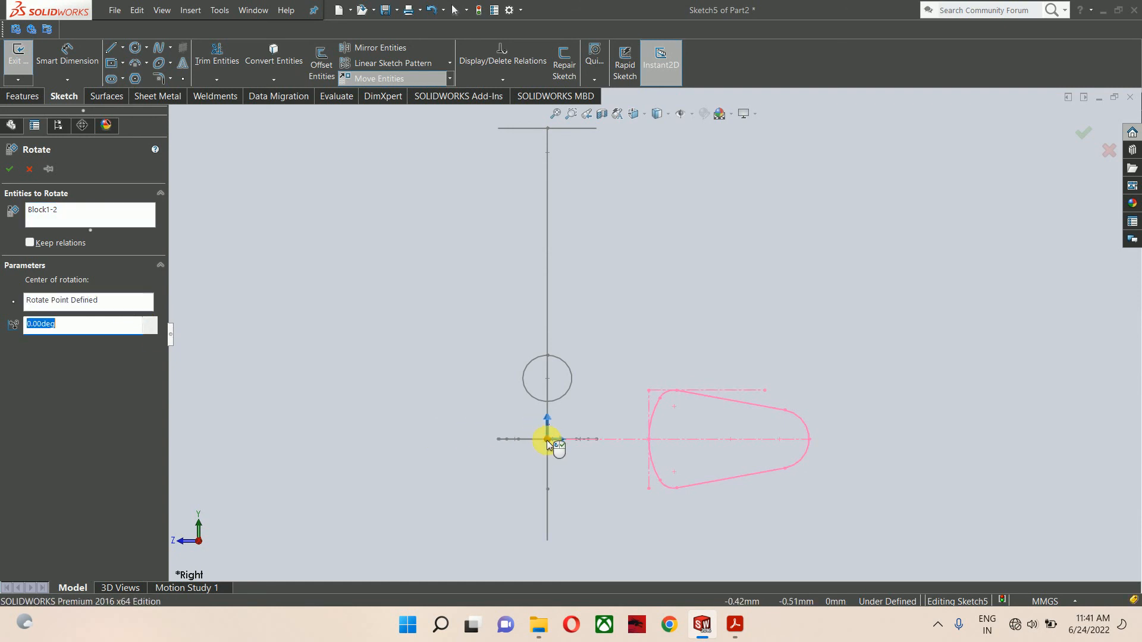
pyautogui.write('270')
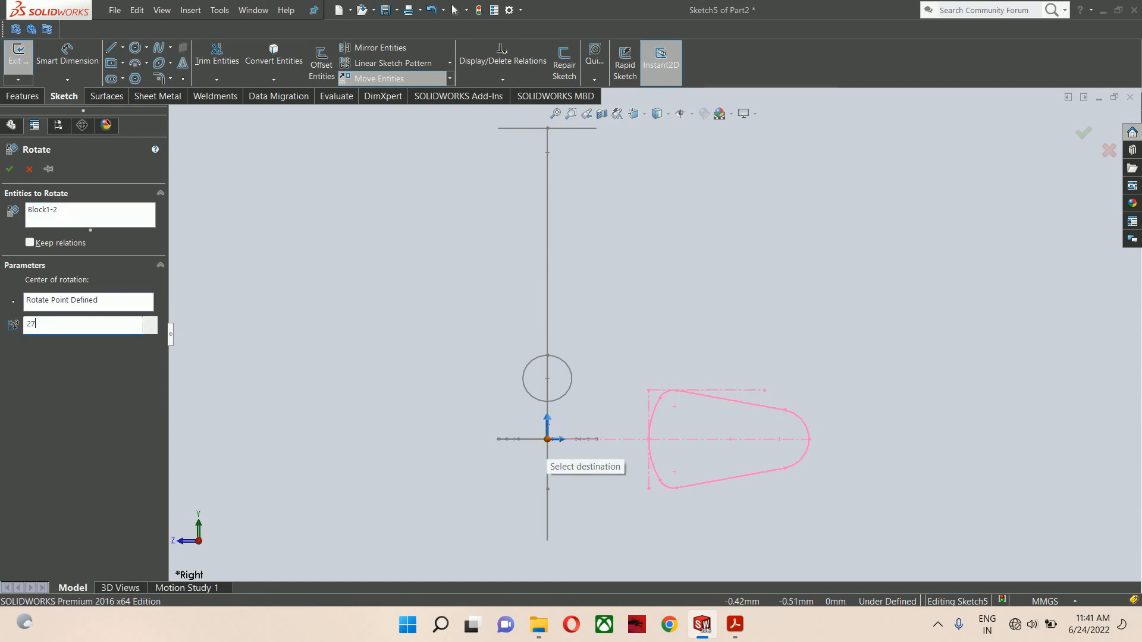
pyautogui.press('Return')
pyautogui.scroll(5, 638, 320)
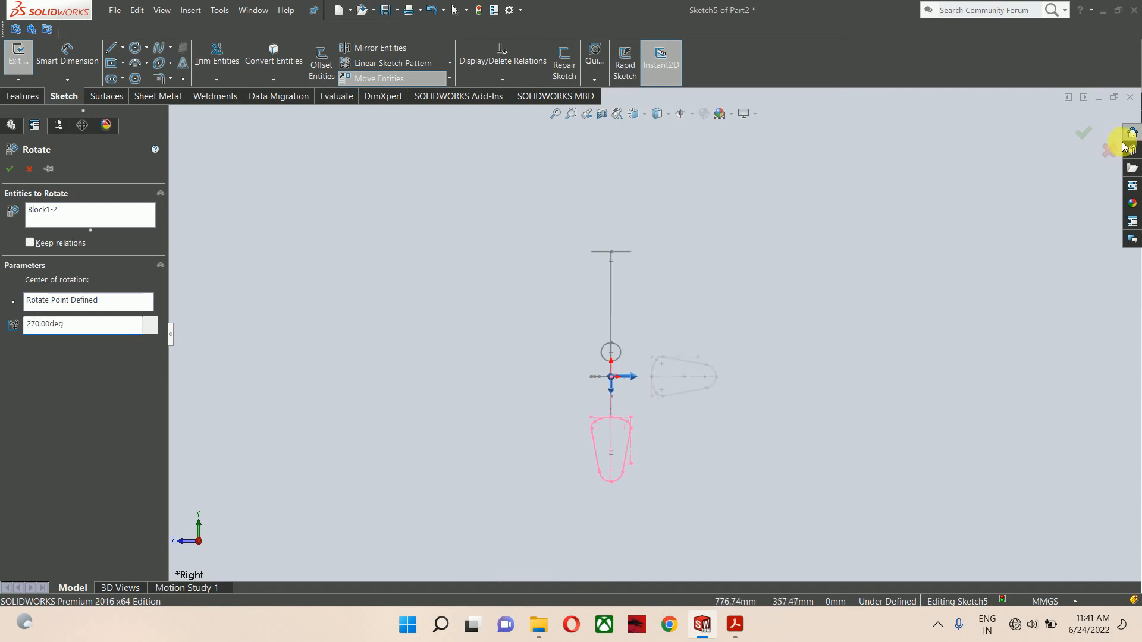
pyautogui.click(1079, 125)
pyautogui.moveTo(983, 172)
pyautogui.mouseDown(button='middle')
pyautogui.moveTo(805, 349)
pyautogui.moveTo(892, 267)
pyautogui.mouseUp(button='middle')
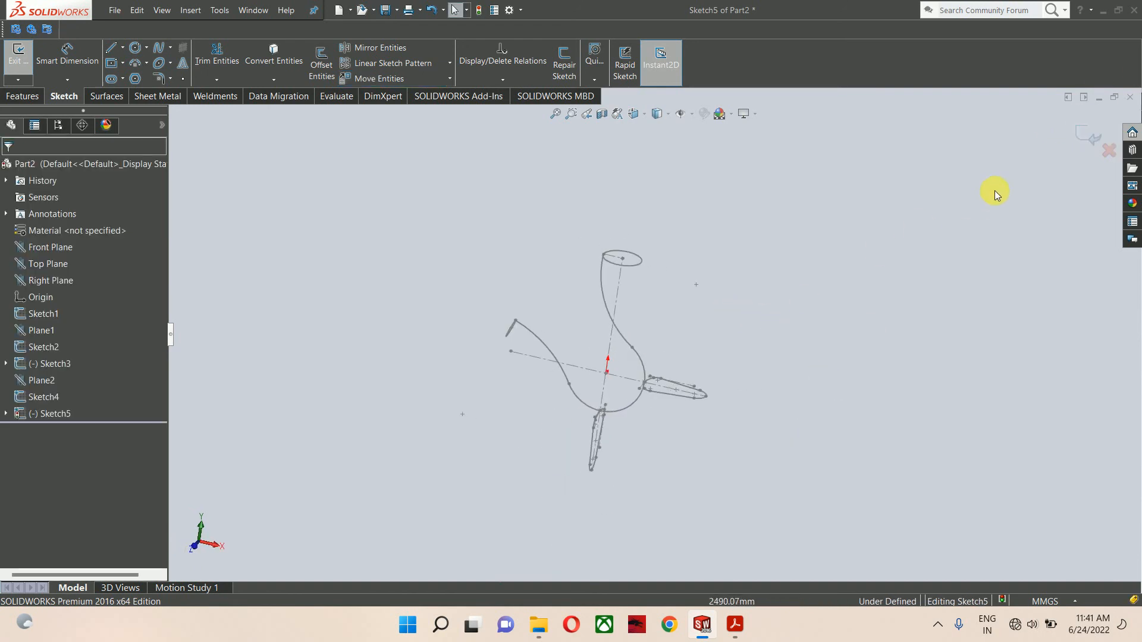
pyautogui.click(1084, 134)
pyautogui.moveTo(712, 319)
pyautogui.mouseDown(button='middle')
pyautogui.moveTo(765, 438)
pyautogui.moveTo(717, 367)
pyautogui.mouseUp(button='middle')
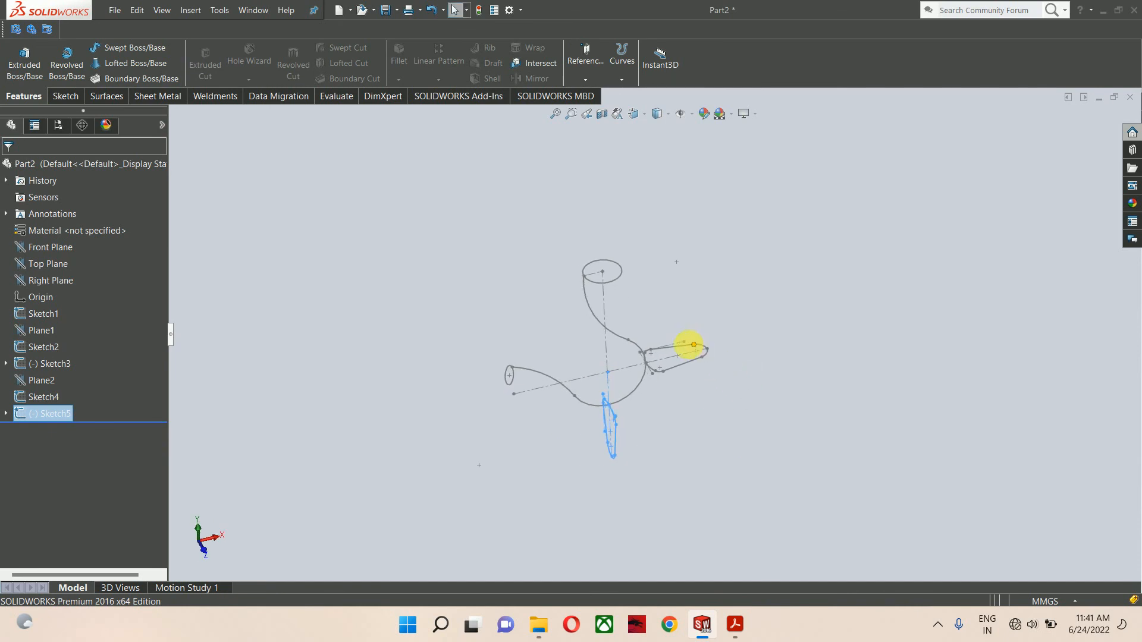
pyautogui.click(137, 64)
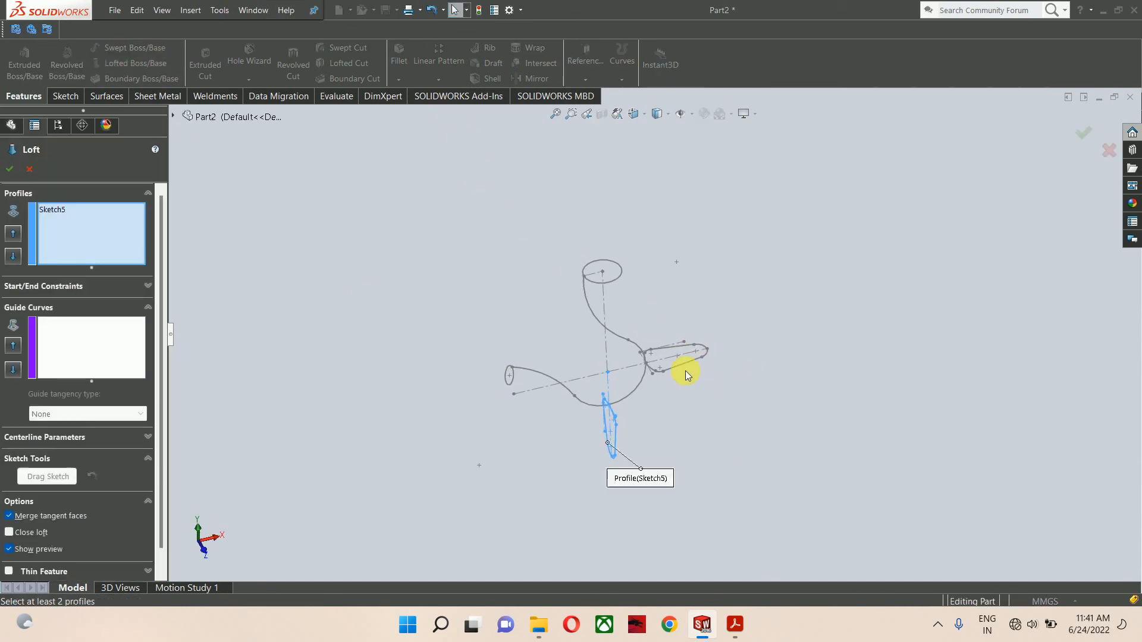
pyautogui.scroll(-2, 685, 370)
pyautogui.rightClick(119, 246)
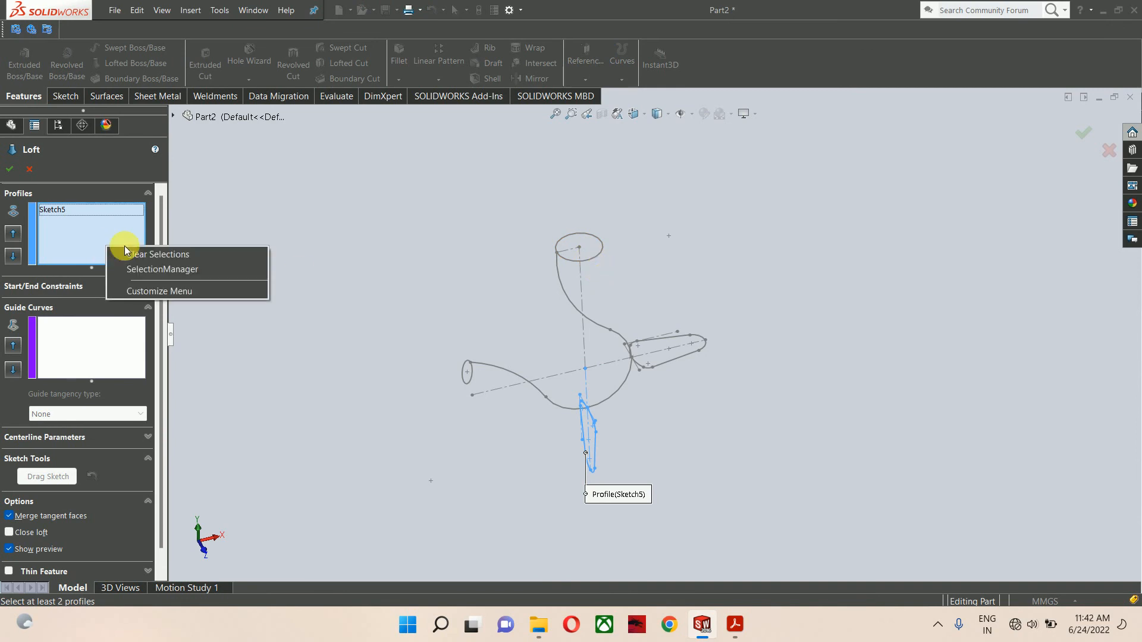
pyautogui.click(132, 253)
pyautogui.click(587, 259)
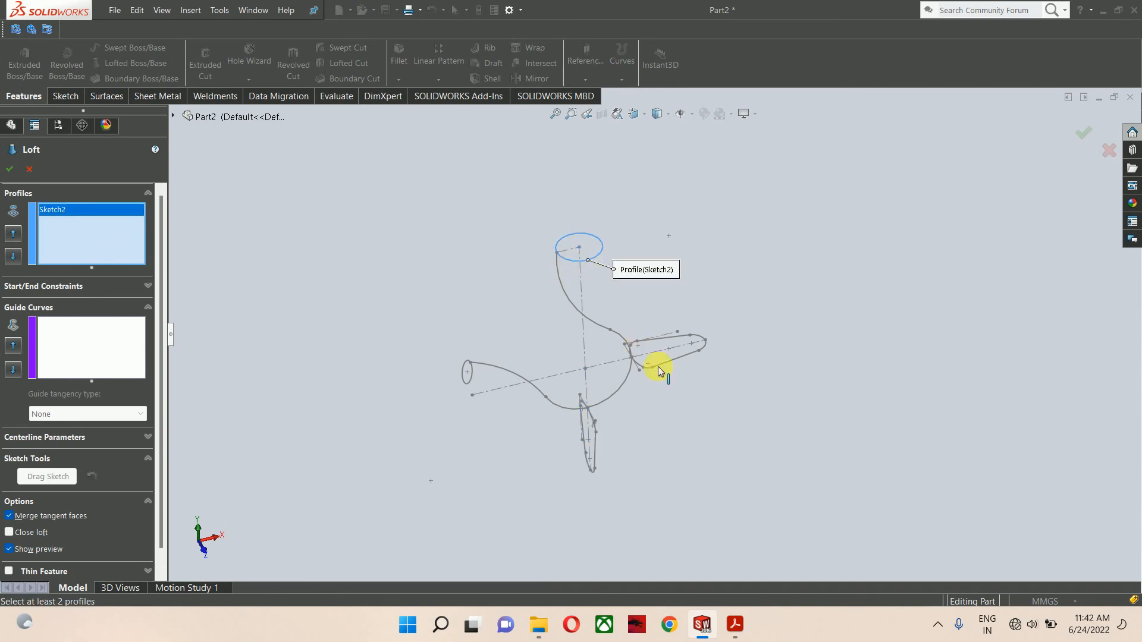
pyautogui.click(657, 363)
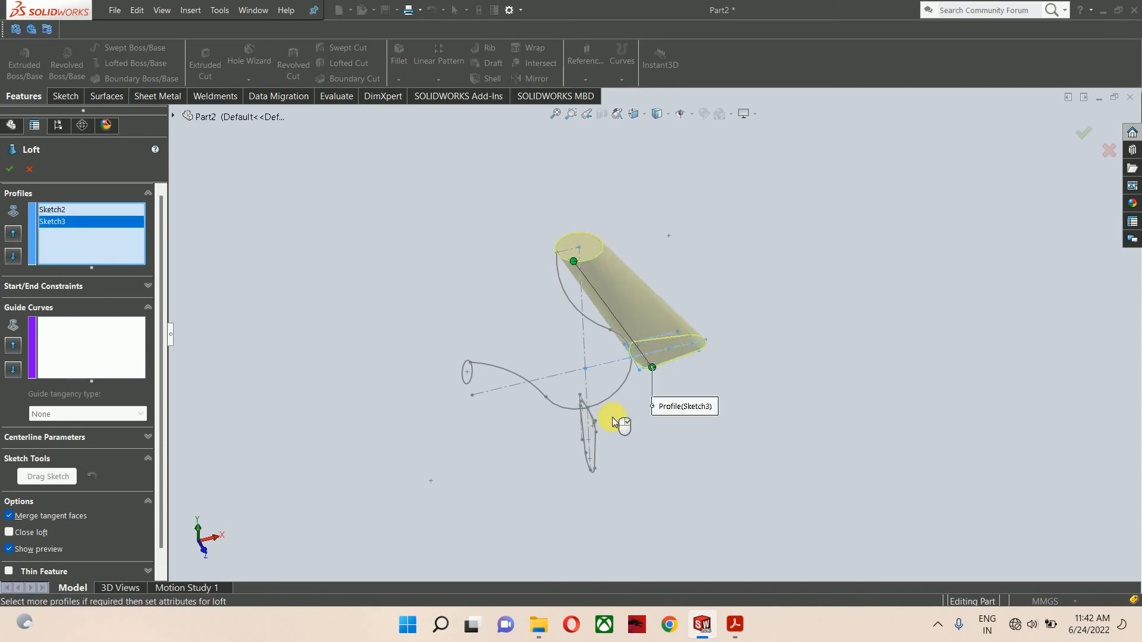
pyautogui.click(594, 443)
pyautogui.scroll(-3, 495, 376)
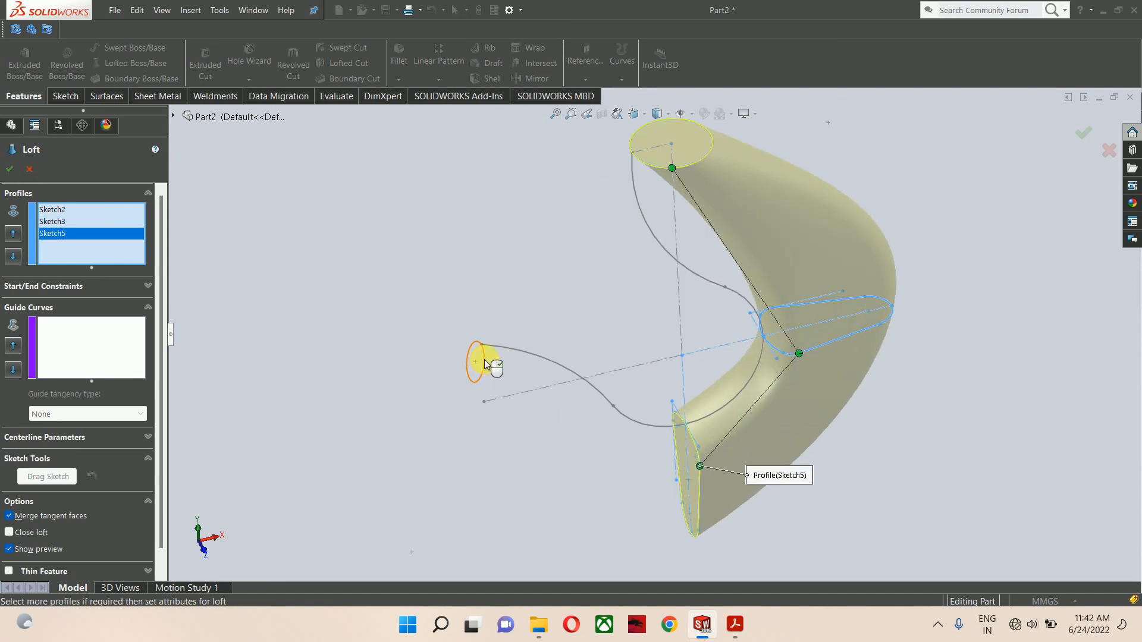
pyautogui.click(484, 364)
pyautogui.click(88, 356)
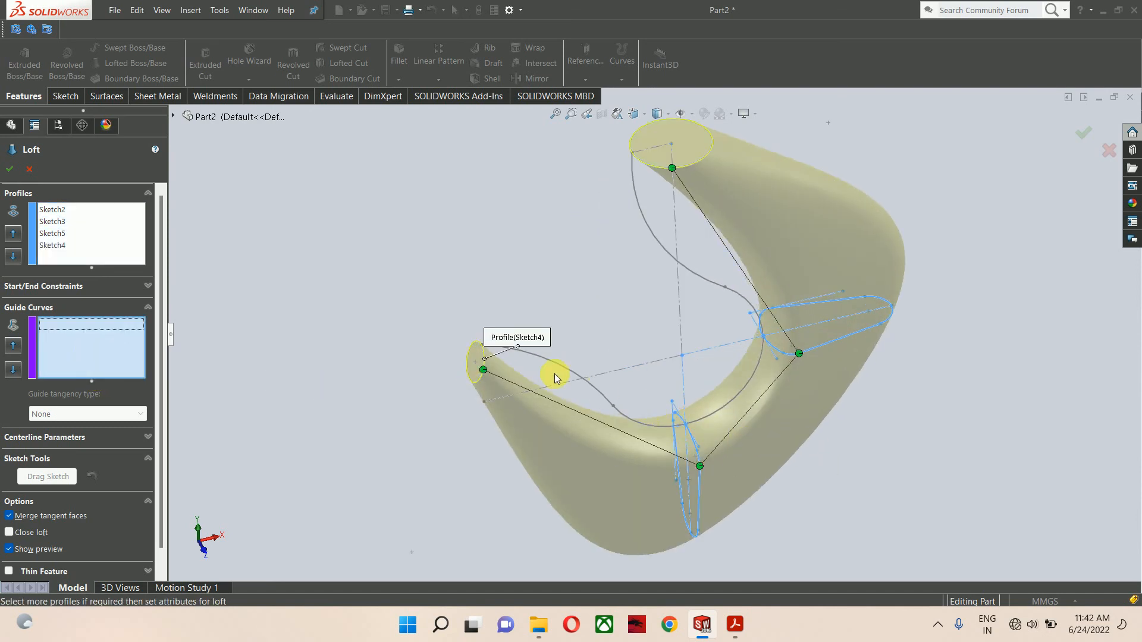
pyautogui.click(584, 385)
pyautogui.moveTo(690, 429); pyautogui.dragTo(664, 310, button='middle')
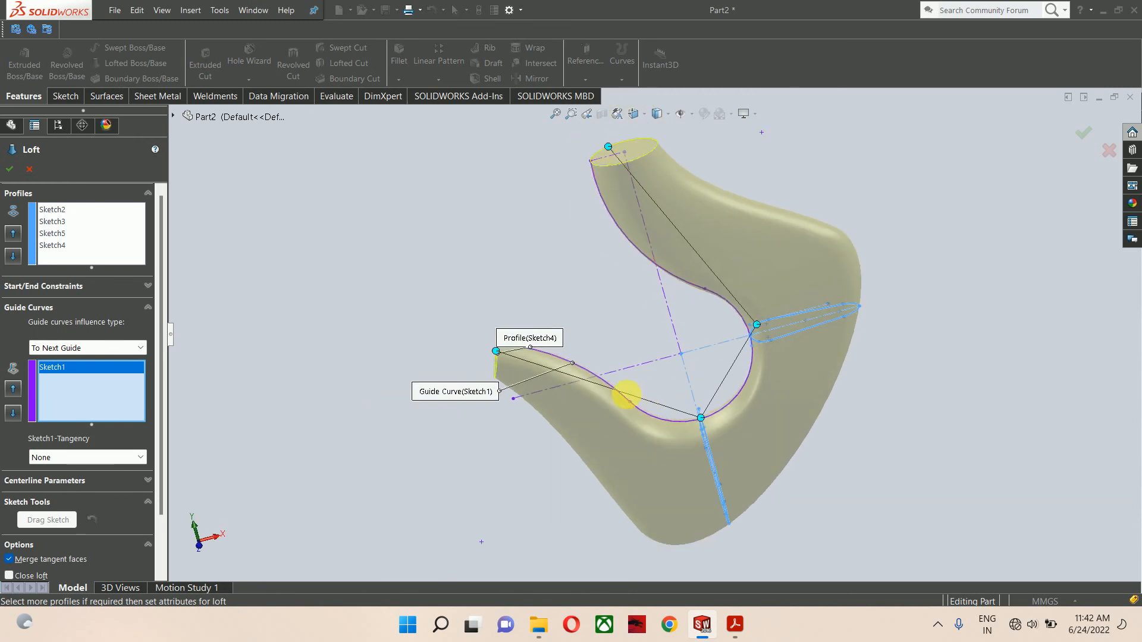
pyautogui.press('Escape')
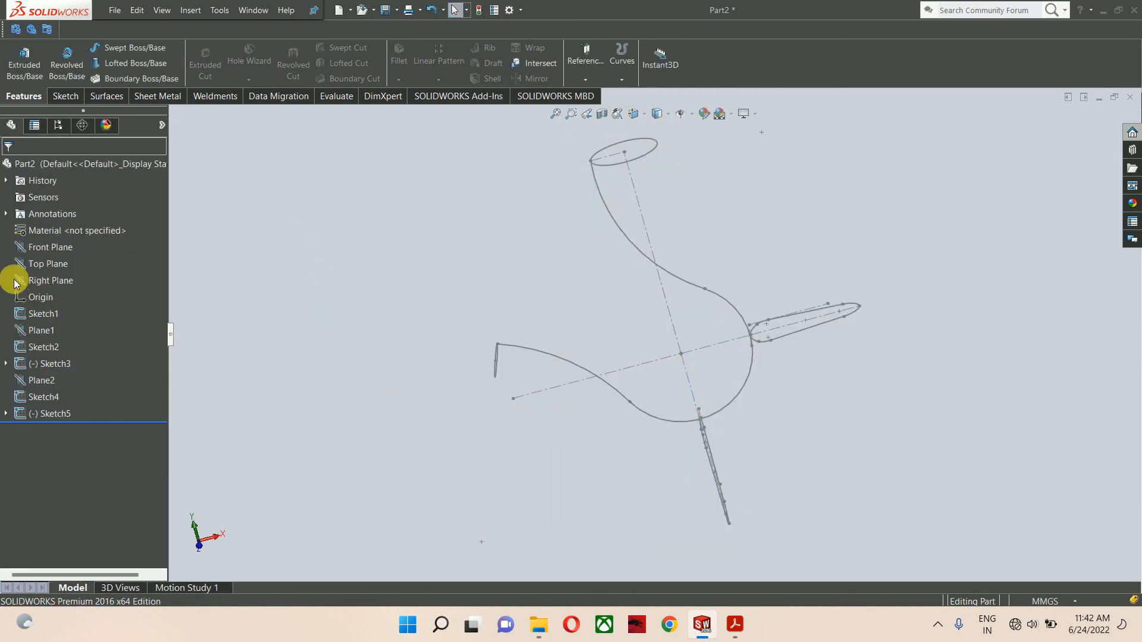
# Step: Sketch a four-point spline on the Front Plane from the shank circle's outer end, around both hook sections, to near the tip circle's outer end
pyautogui.click(38, 249)
pyautogui.click(46, 237)
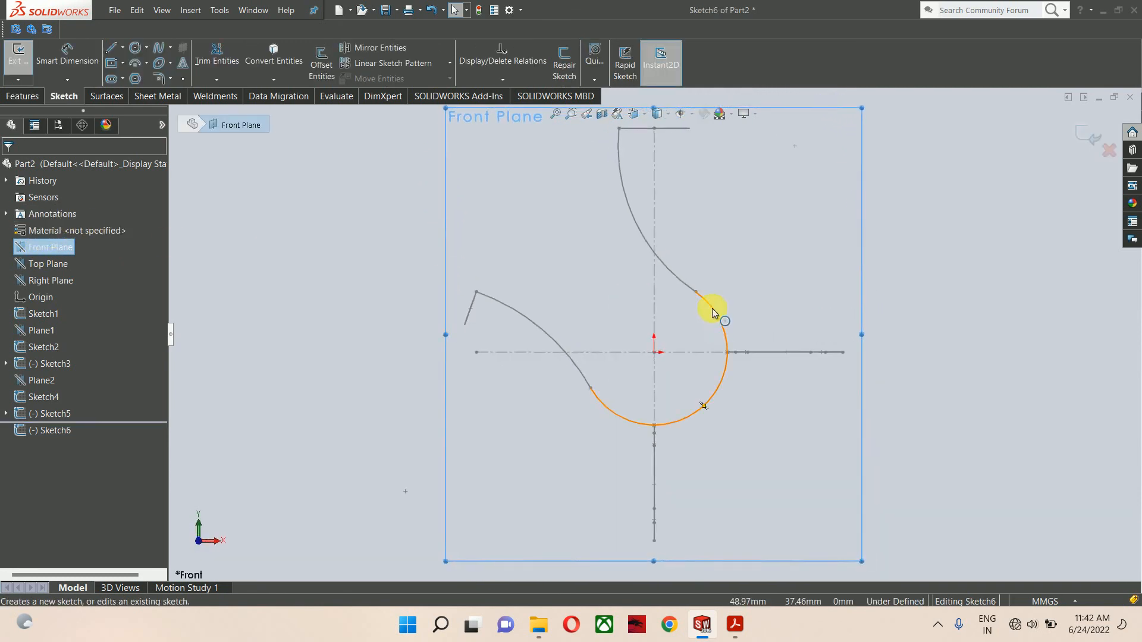
pyautogui.click(498, 287)
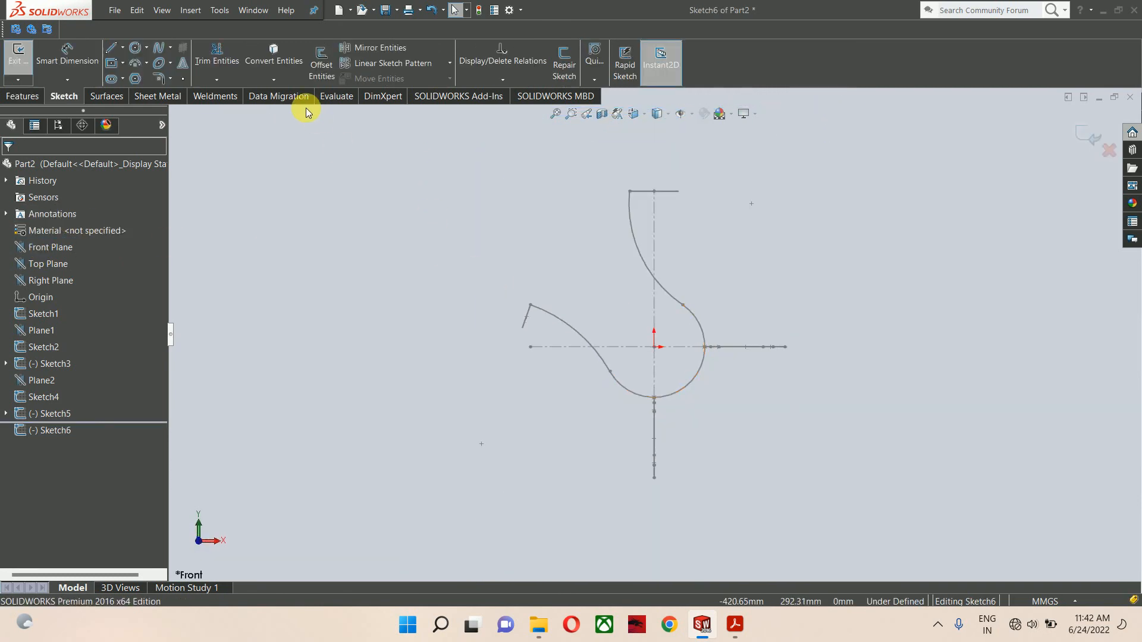
pyautogui.click(158, 47)
pyautogui.scroll(-2, 717, 215)
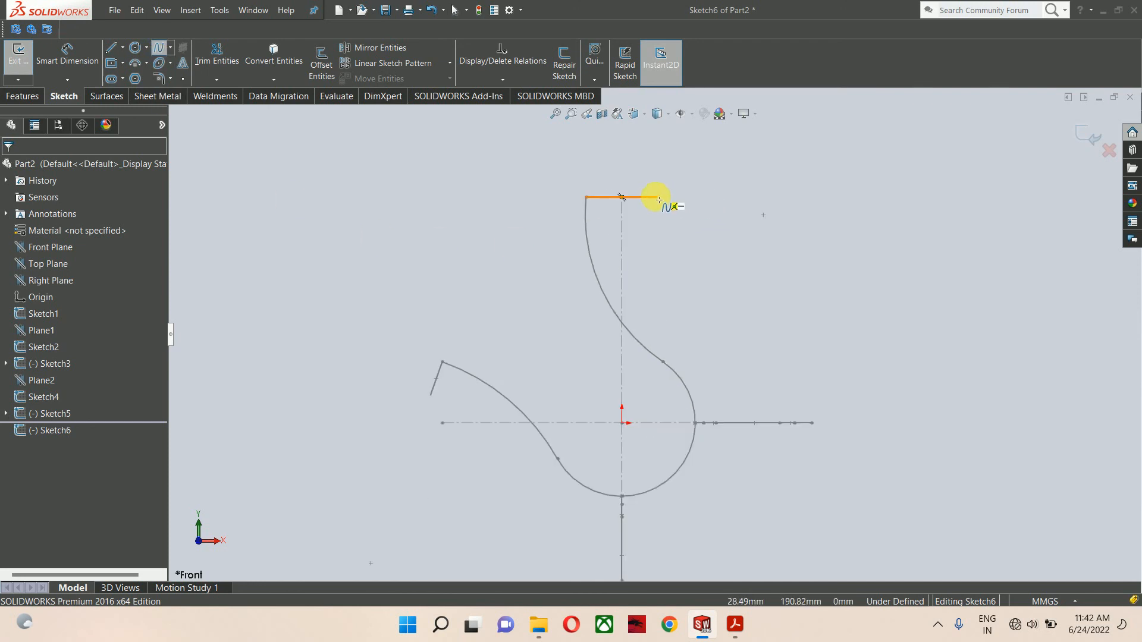
pyautogui.click(659, 200)
pyautogui.click(813, 423)
pyautogui.scroll(3, 639, 521)
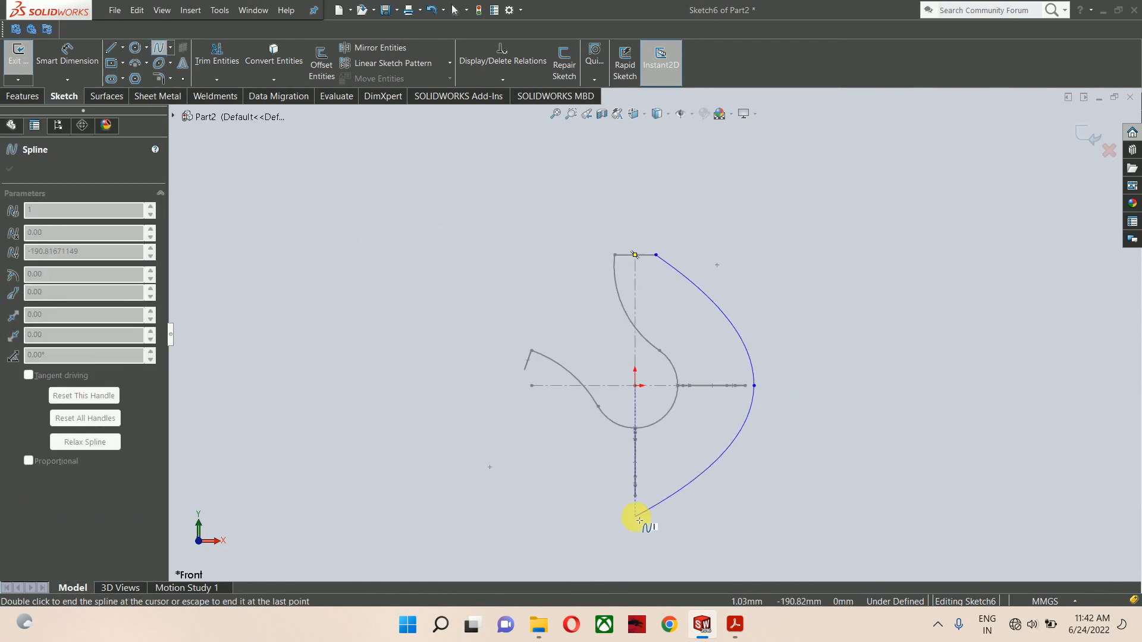
pyautogui.click(634, 519)
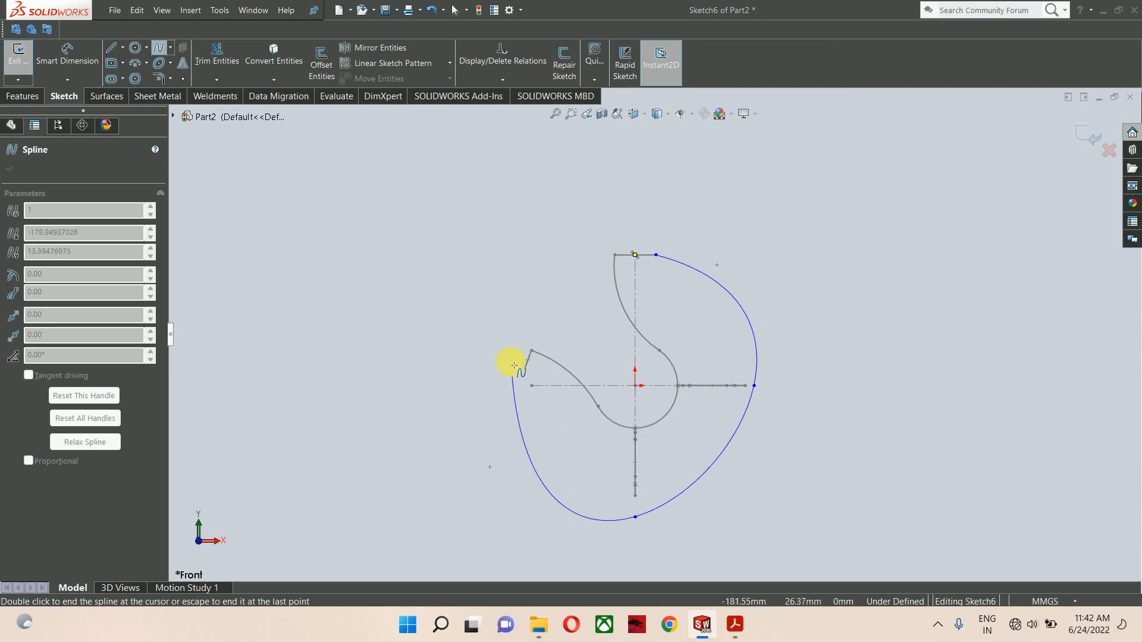
pyautogui.scroll(-3, 510, 364)
pyautogui.doubleClick(574, 393)
pyautogui.press('Escape')
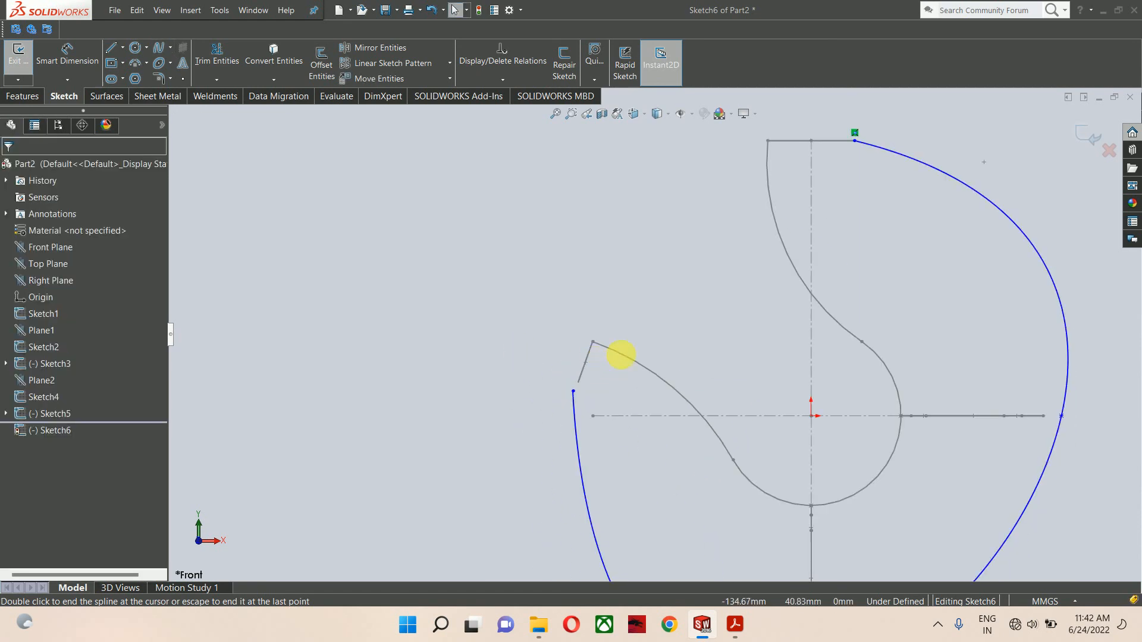
# Step: Add a Pierce relation between the spline's shank-end point and the shank circle
pyautogui.scroll(2, 656, 329)
pyautogui.moveTo(821, 258); pyautogui.dragTo(851, 349, button='middle')
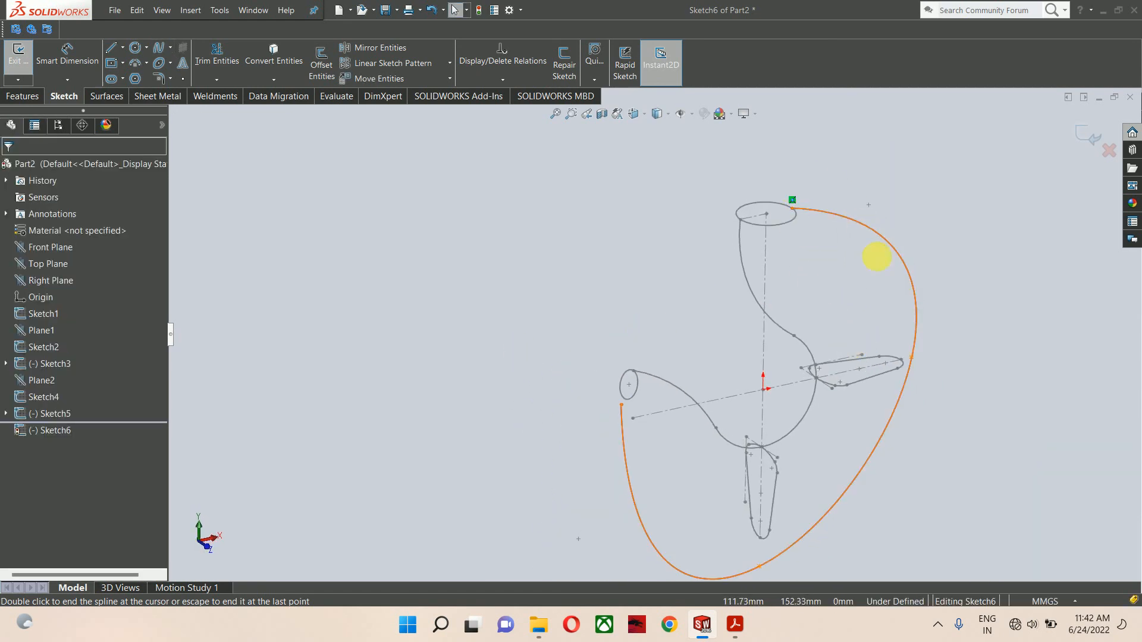
pyautogui.scroll(-3, 825, 234)
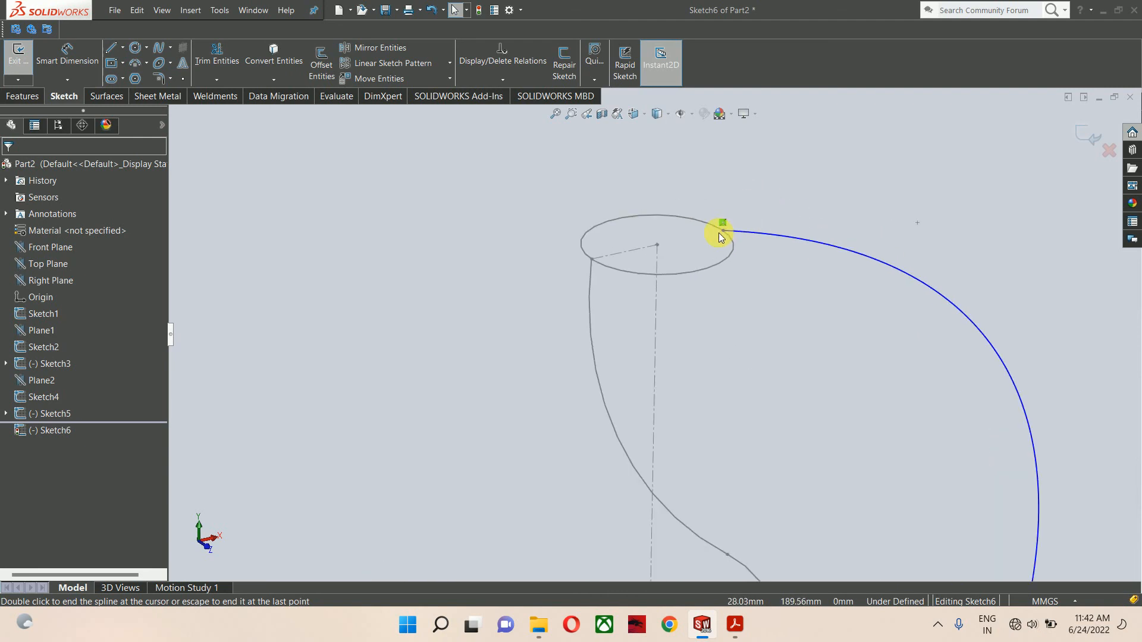
pyautogui.click(721, 237)
pyautogui.keyDown('ctrl'); pyautogui.click(732, 253); pyautogui.keyUp('ctrl')
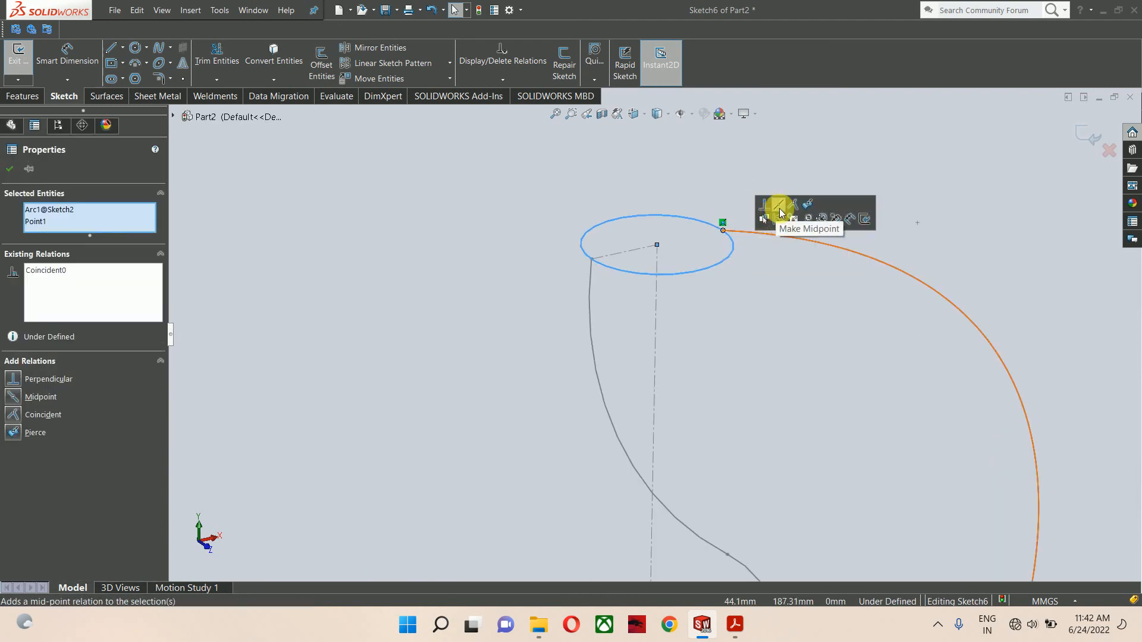
pyautogui.click(804, 208)
pyautogui.click(811, 425)
# Step: Add a Pierce relation between the spline's second point and the outer arc of the horizontal section block
pyautogui.scroll(5, 811, 425)
pyautogui.scroll(-3, 788, 443)
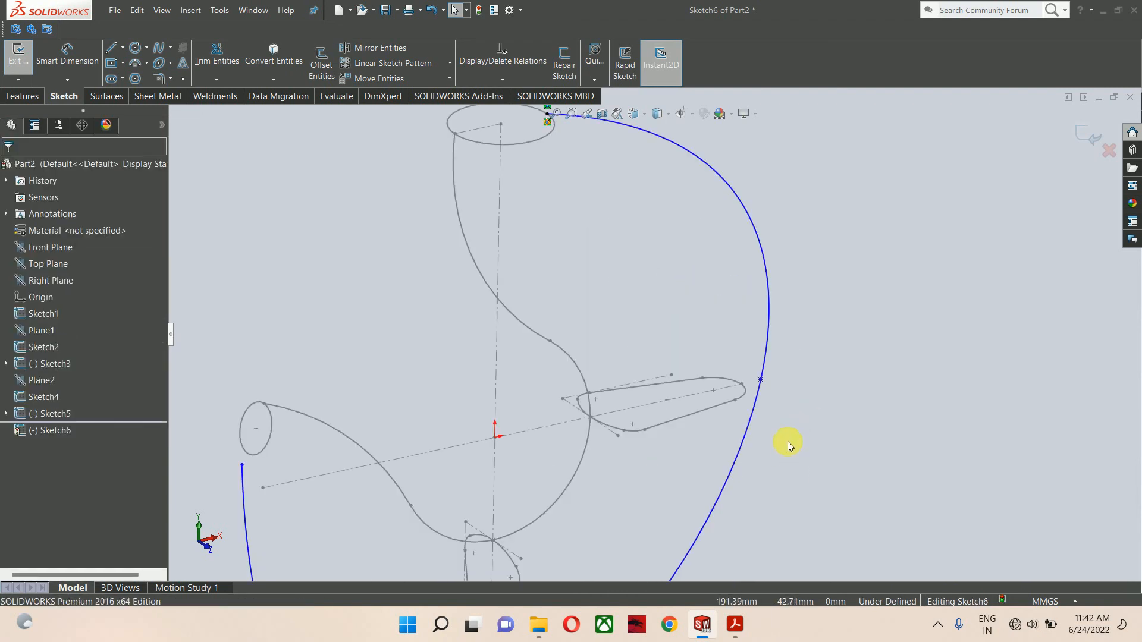
pyautogui.scroll(-2, 759, 373)
pyautogui.click(756, 367)
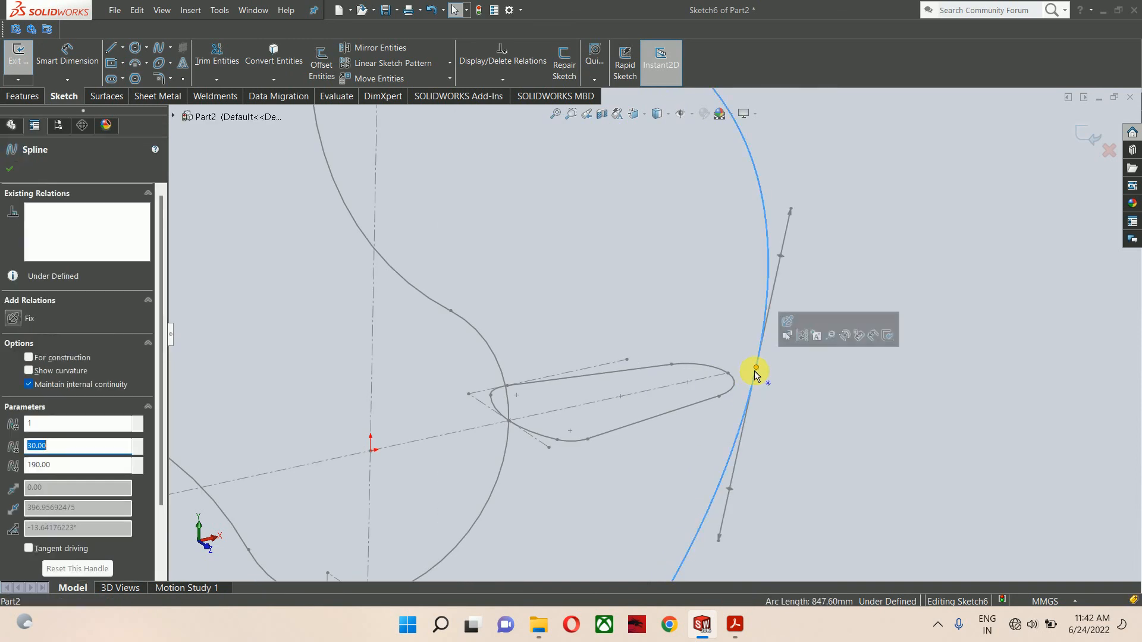
pyautogui.click(756, 369)
pyautogui.keyDown('ctrl'); pyautogui.click(738, 388); pyautogui.keyUp('ctrl')
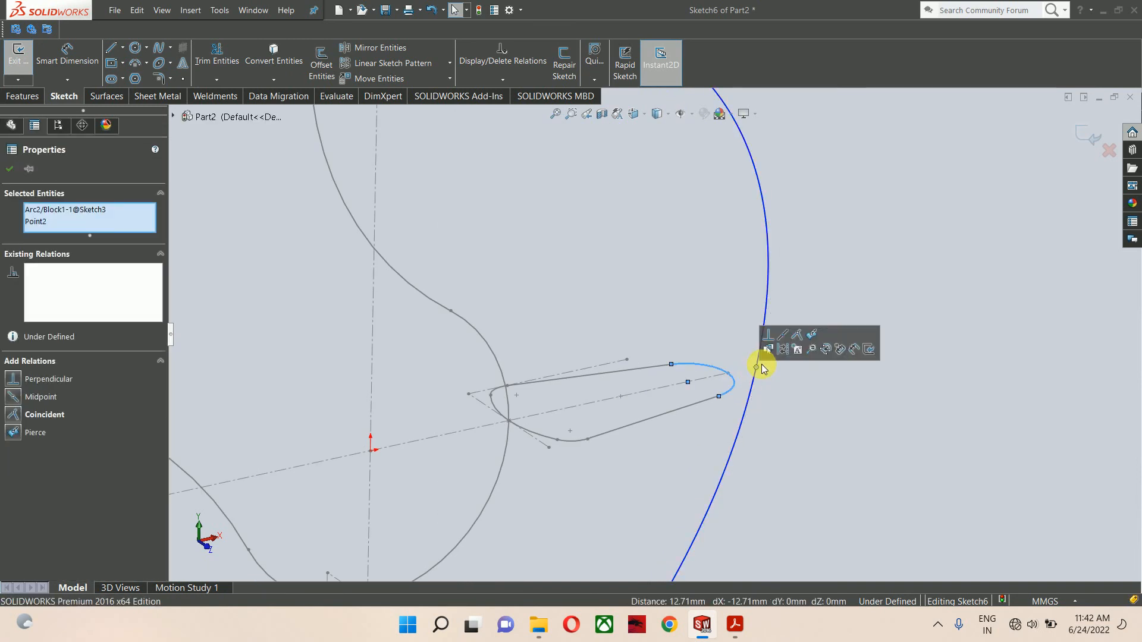
pyautogui.click(808, 332)
pyautogui.click(776, 447)
# Step: Add a Pierce relation between the spline's third point and the lower arc of the vertical section block
pyautogui.scroll(8, 776, 448)
pyautogui.scroll(-5, 668, 400)
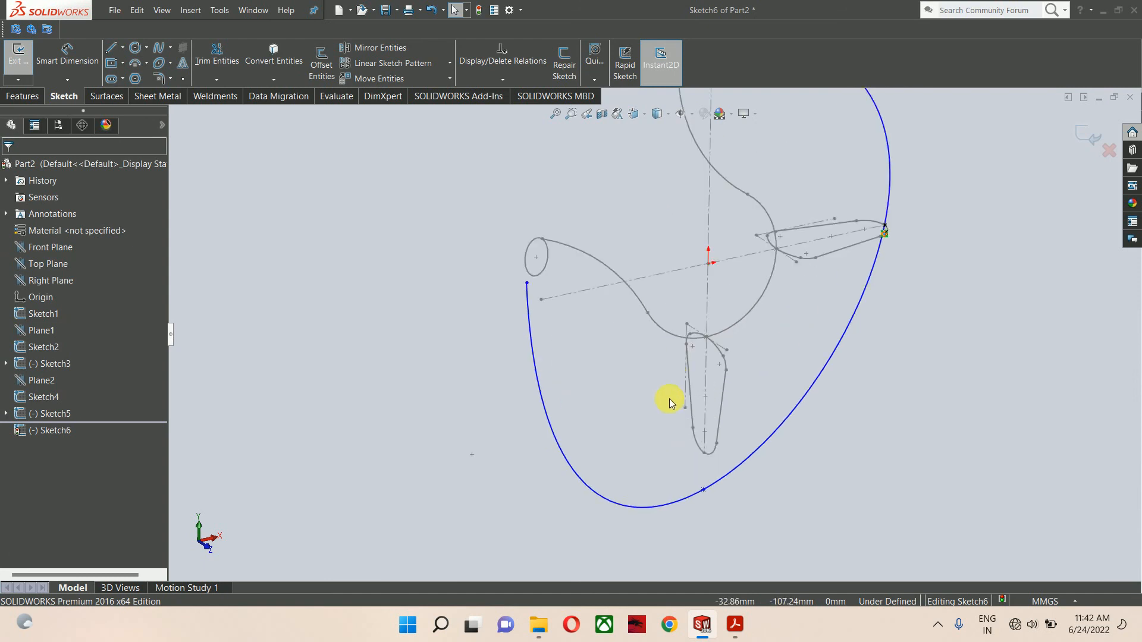
pyautogui.click(710, 505)
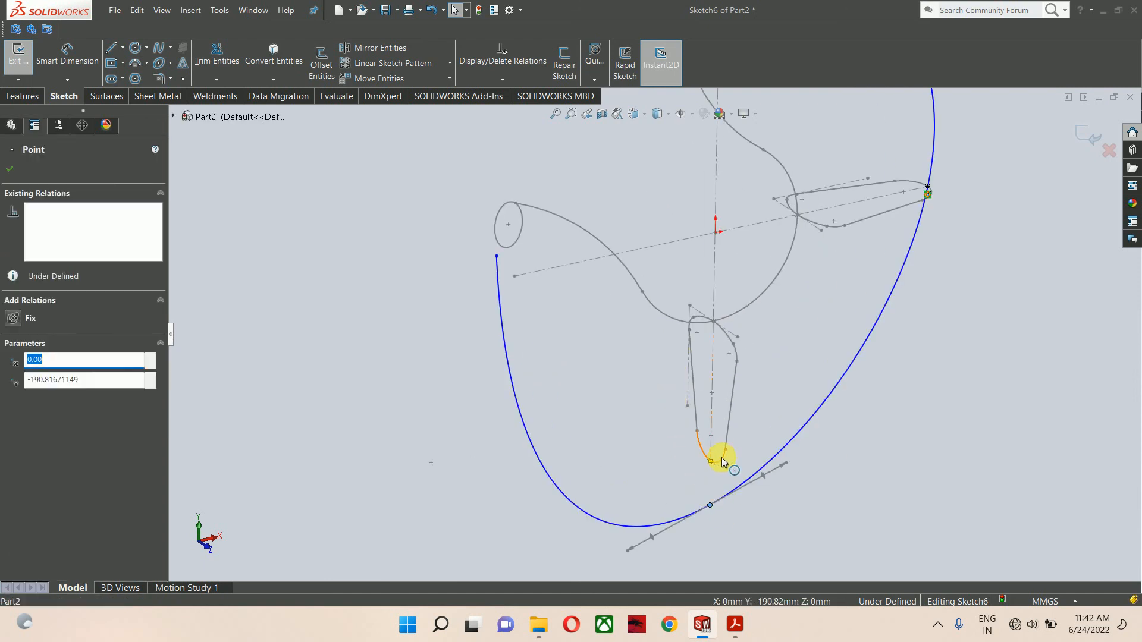
pyautogui.keyDown('ctrl'); pyautogui.click(721, 456); pyautogui.keyUp('ctrl')
pyautogui.click(784, 409)
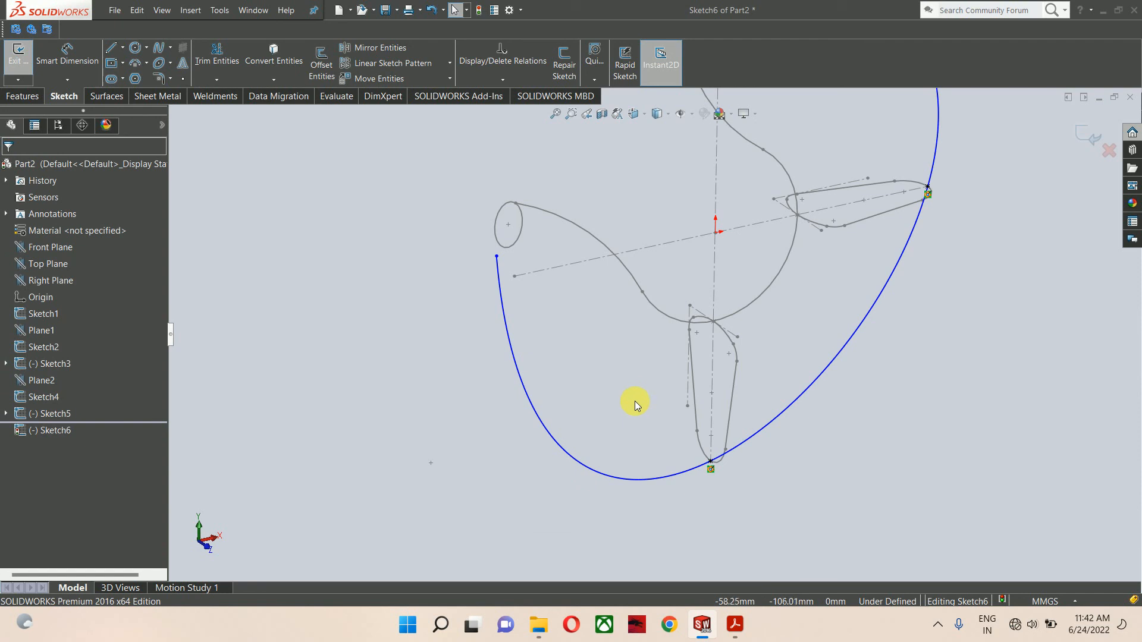
# Step: Make the spline's tip-end point coincident with the hook's tip circle
pyautogui.click(498, 258)
pyautogui.keyDown('ctrl'); pyautogui.click(509, 244); pyautogui.keyUp('ctrl')
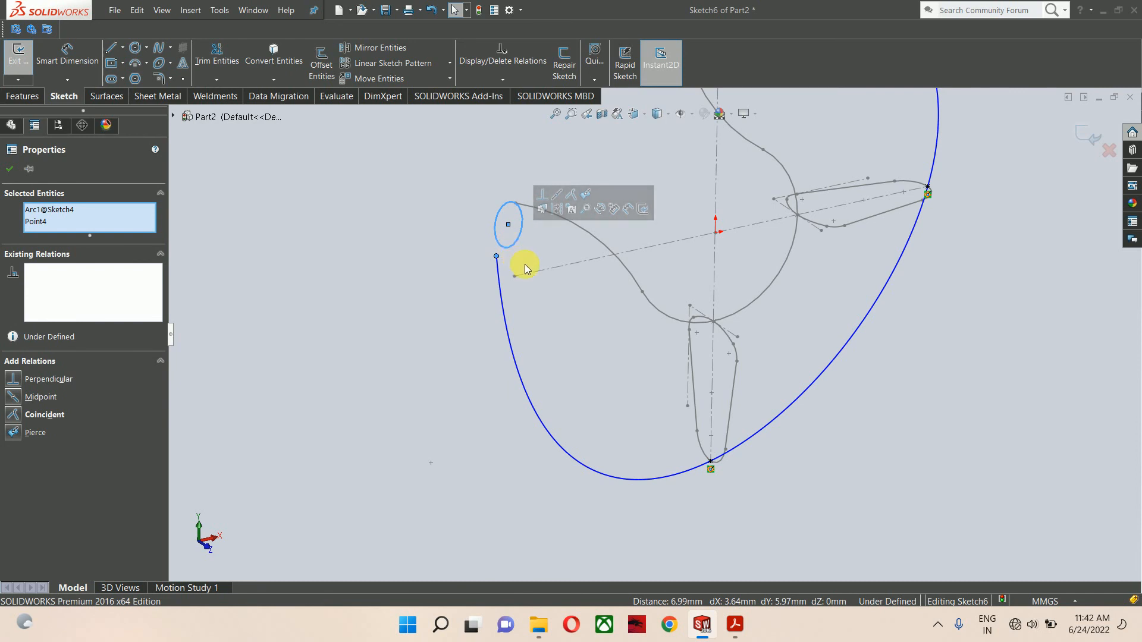
pyautogui.click(572, 197)
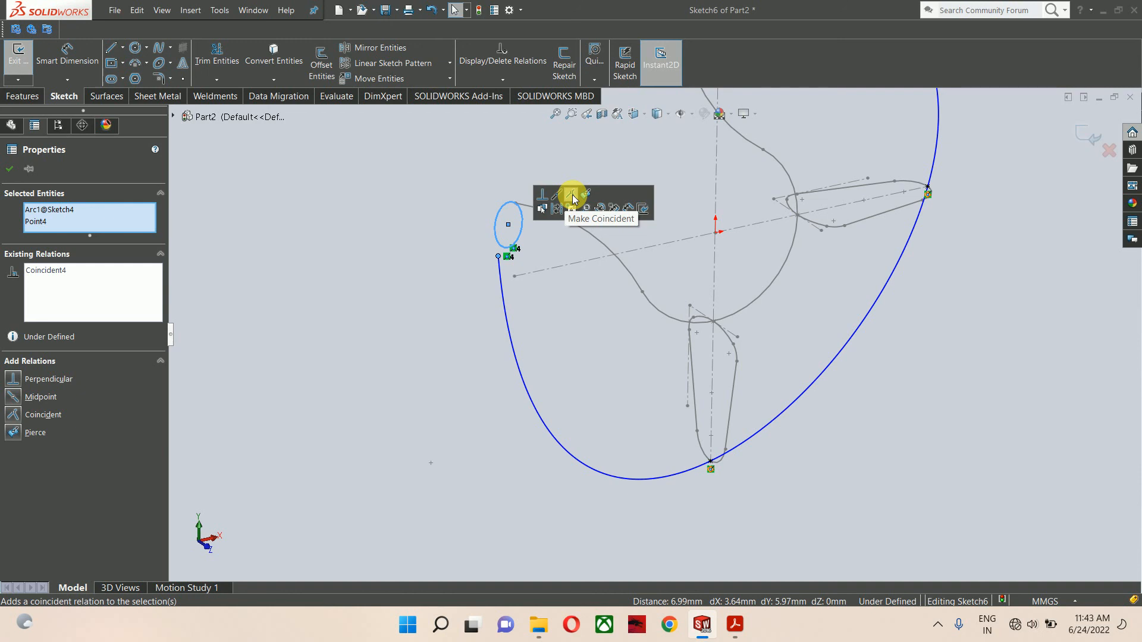
# Step: Try to pierce the spline's tip-end point with the tip circle from the existing selection, and undo it
pyautogui.scroll(-3, 523, 199)
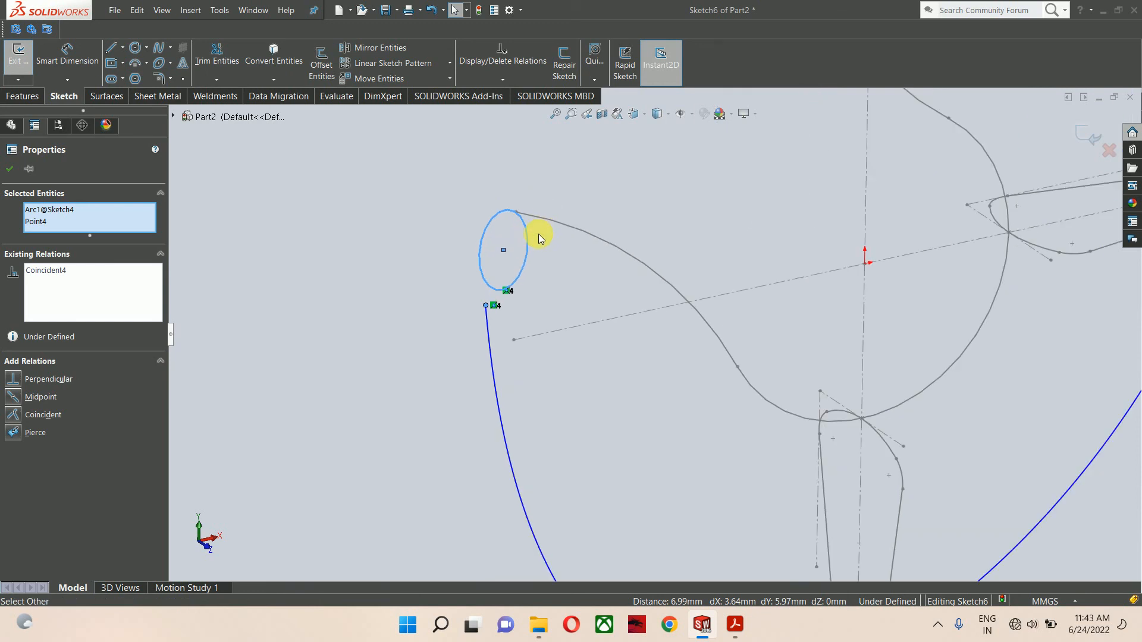
pyautogui.click(13, 432)
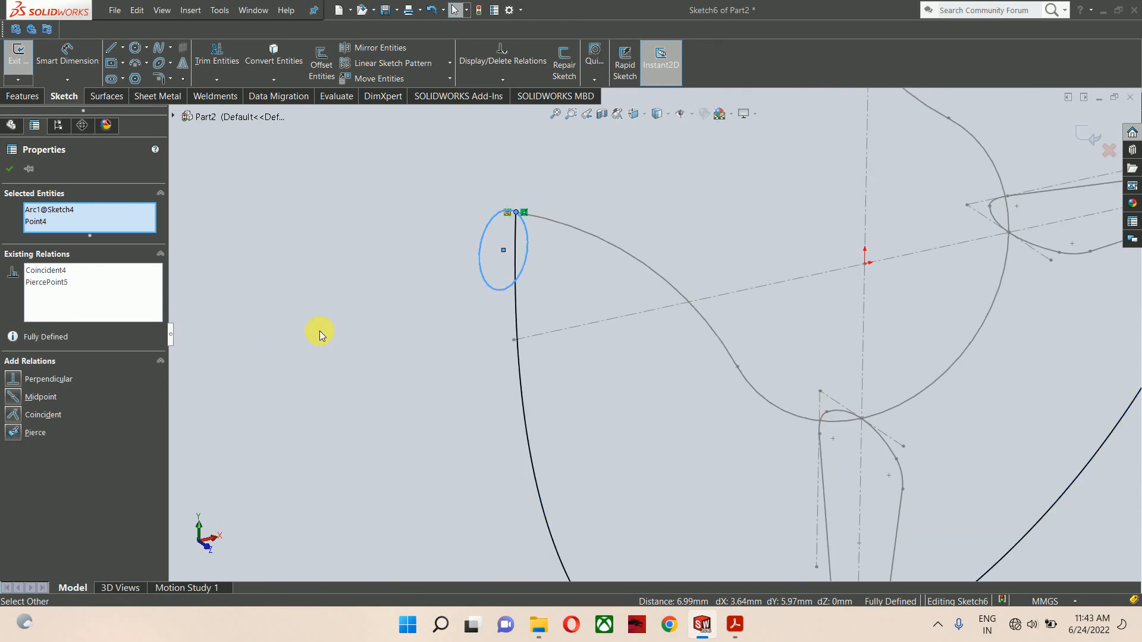
pyautogui.hotkey('ctrl', 'z')
# Step: Reselect the tip circle's outer side with the spline's tip-end point and add a Pierce relation
pyautogui.scroll(-3, 494, 315)
pyautogui.click(516, 295)
pyautogui.click(542, 274)
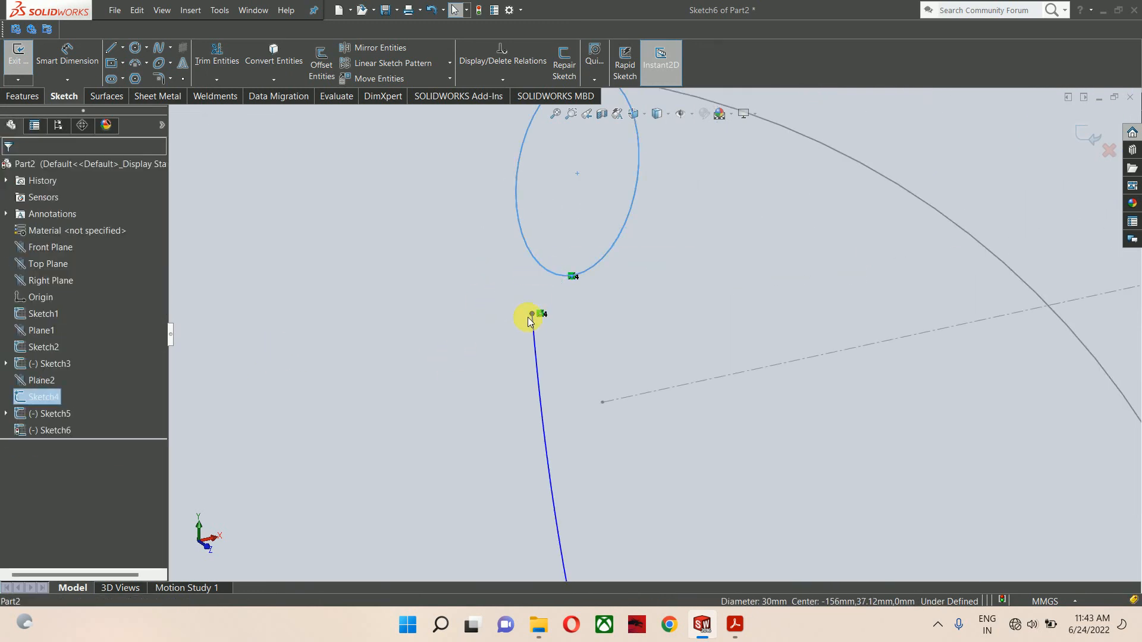
pyautogui.keyDown('ctrl'); pyautogui.click(532, 315); pyautogui.keyUp('ctrl')
pyautogui.click(612, 273)
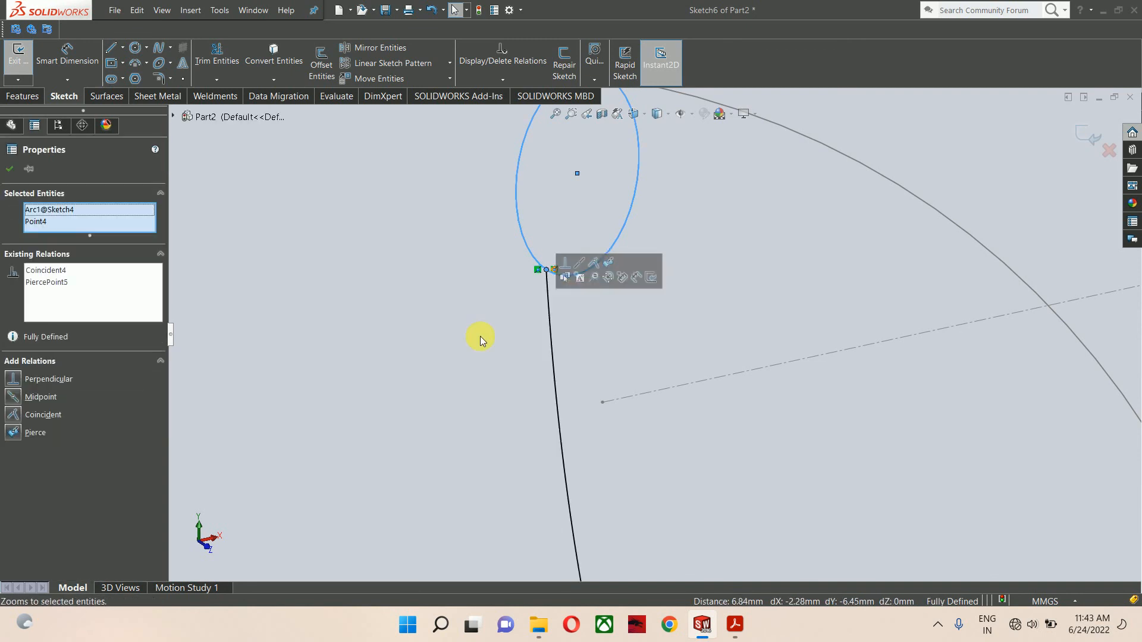
pyautogui.click(435, 347)
pyautogui.scroll(5, 619, 314)
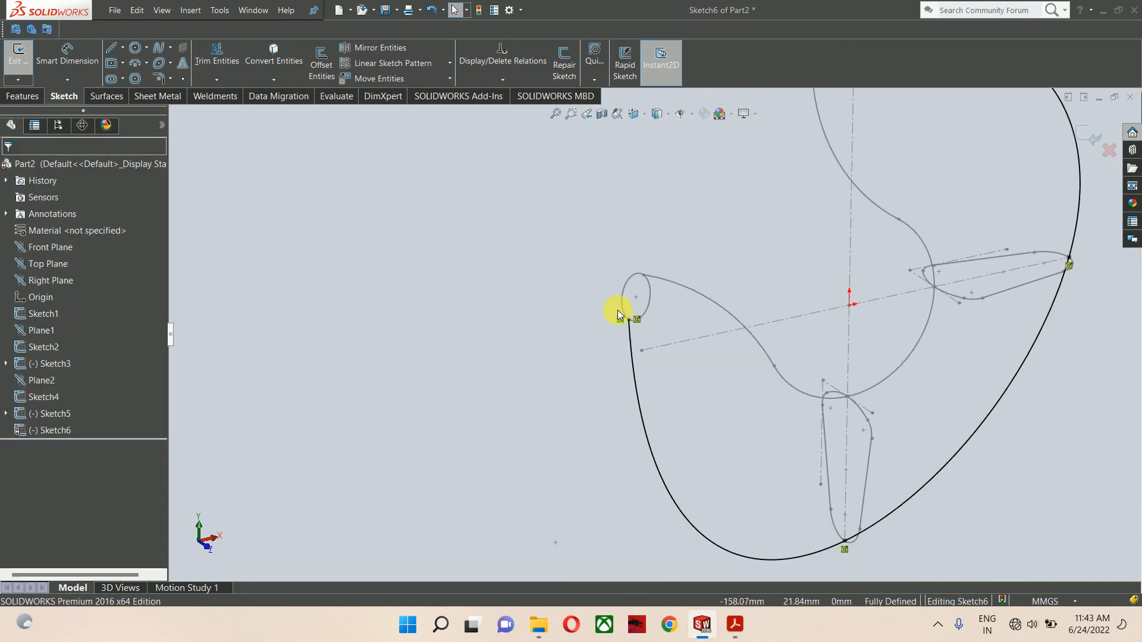
# Step: Check the PDF drawing and reshape the spline by turning its shank-end tangent to about -86 degrees
pyautogui.hotkey('ctrl', '1')
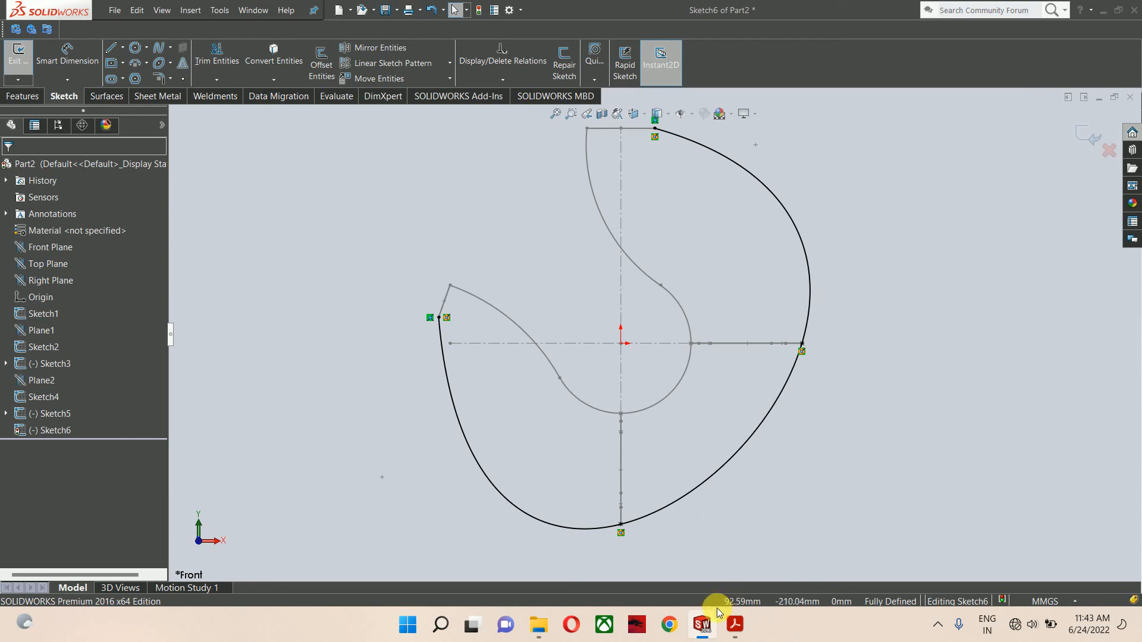
pyautogui.click(735, 624)
pyautogui.scroll(3, 612, 273)
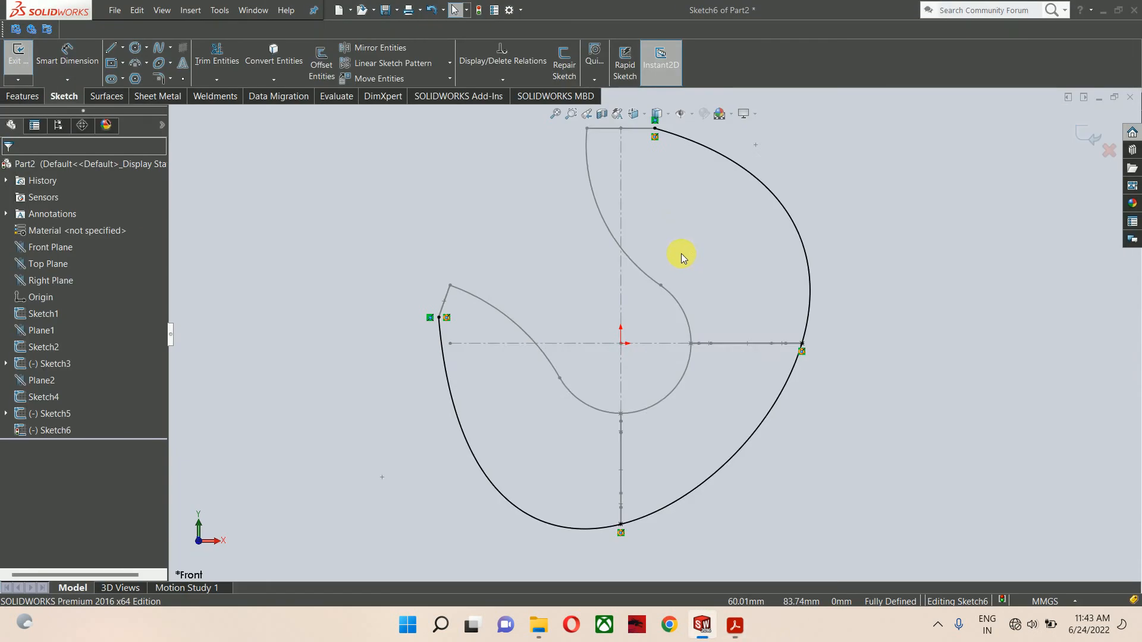
pyautogui.click(1053, 9)
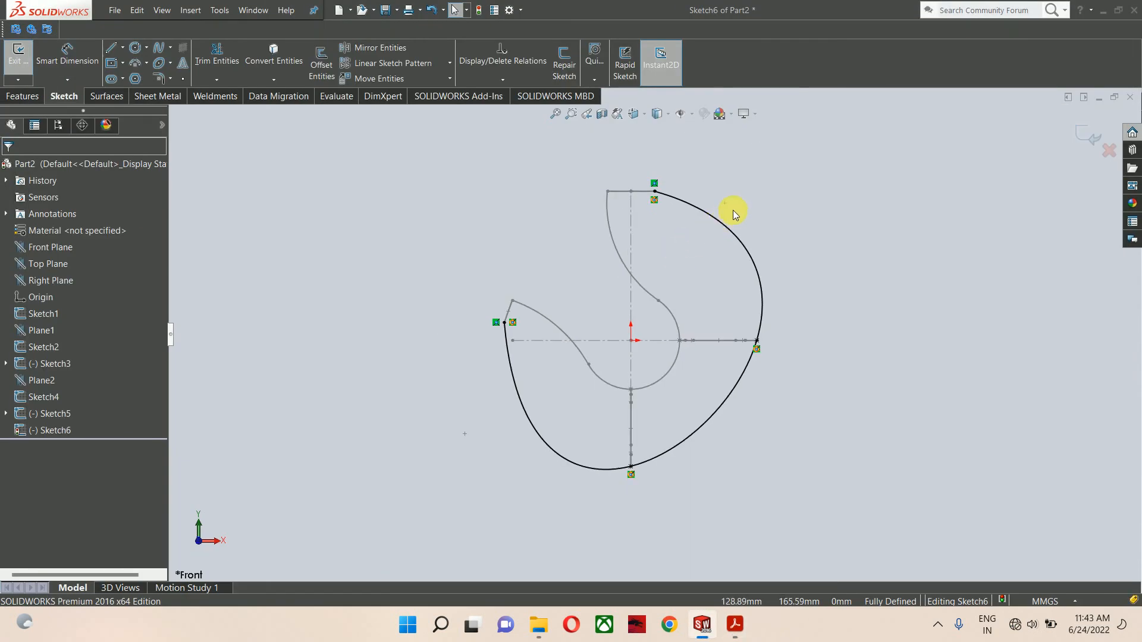
pyautogui.click(727, 227)
pyautogui.scroll(-3, 727, 228)
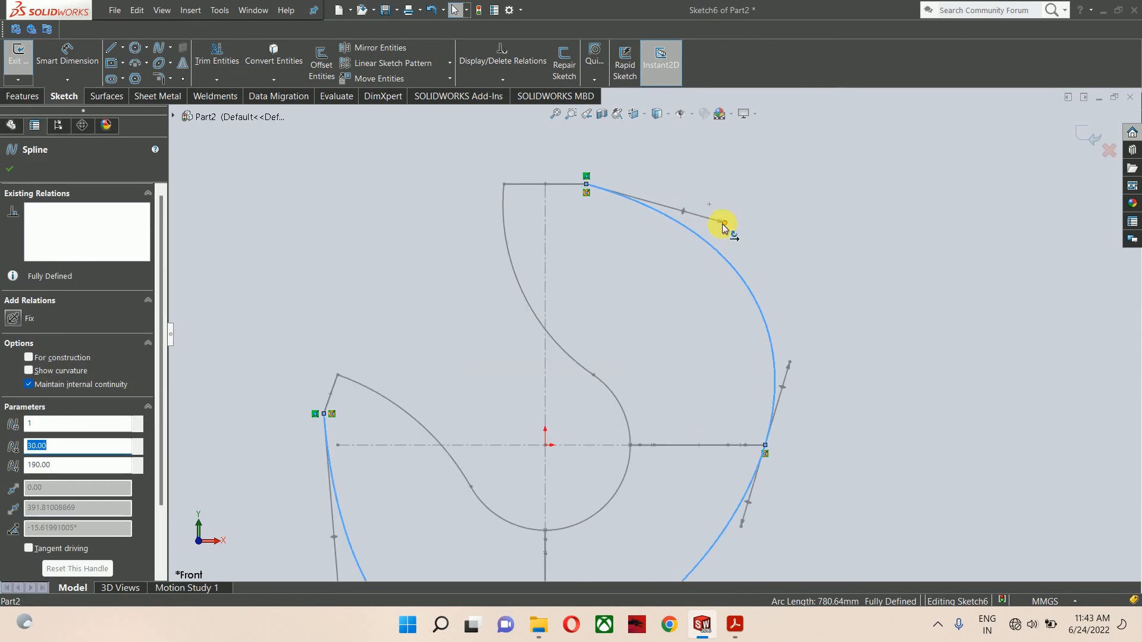
pyautogui.moveTo(724, 222)
pyautogui.mouseDown()
pyautogui.moveTo(693, 255)
pyautogui.moveTo(589, 276)
pyautogui.moveTo(592, 258)
pyautogui.mouseUp()
pyautogui.press('f')
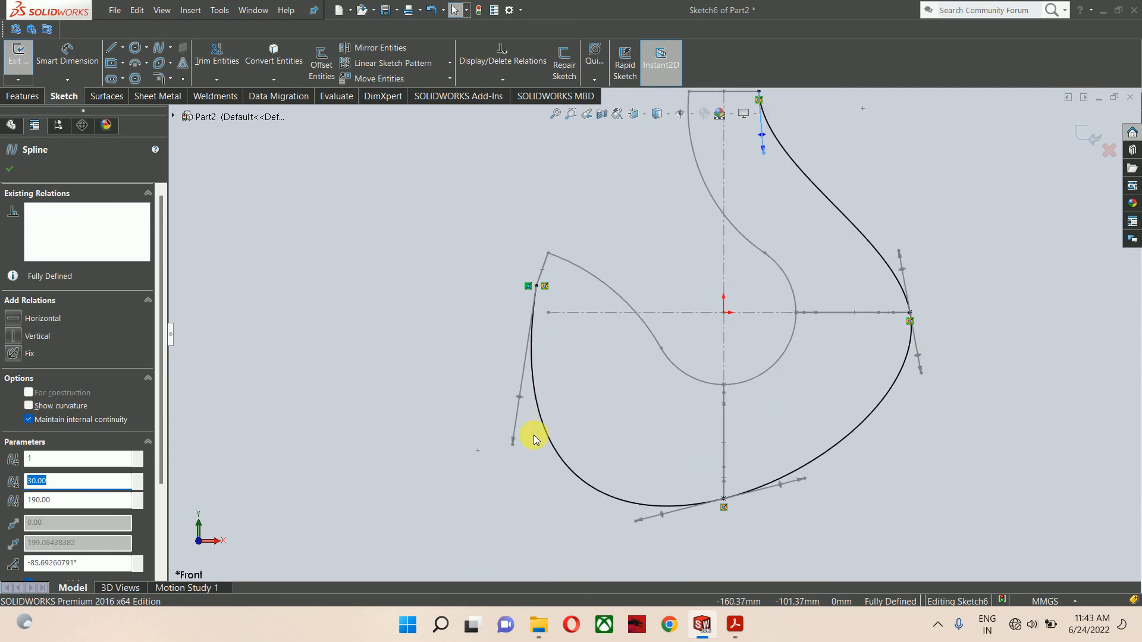
# Step: Turn the spline's tip-end tangent to about 140 degrees and its bottom point's tangent to about 169 degrees
pyautogui.moveTo(513, 446); pyautogui.dragTo(610, 350)
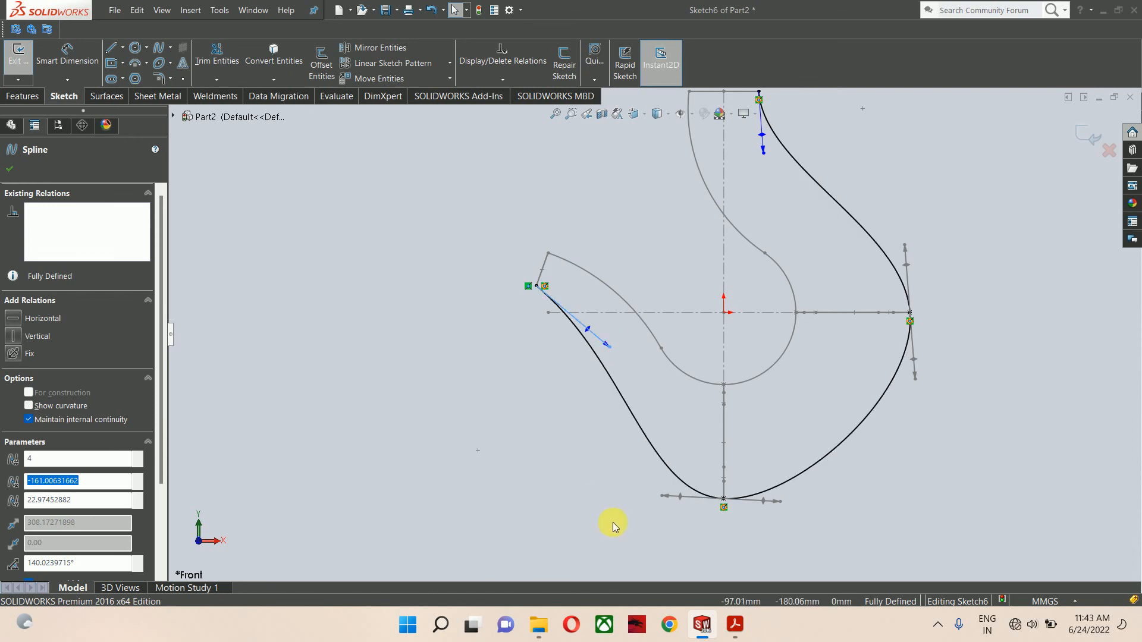
pyautogui.moveTo(661, 496); pyautogui.dragTo(623, 485)
pyautogui.moveTo(777, 507); pyautogui.dragTo(806, 521)
pyautogui.scroll(5, 903, 367)
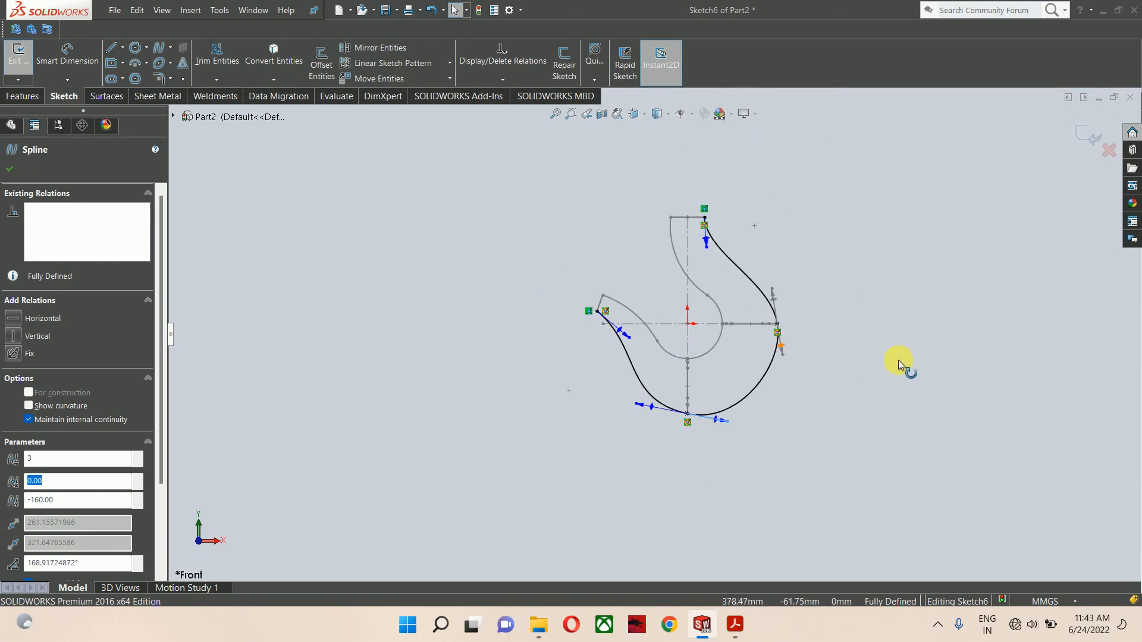
# Step: Adjust the spline's tangent to nearly vertical at the outer end of the horizontal section
pyautogui.scroll(-4, 747, 328)
pyautogui.moveTo(734, 309); pyautogui.dragTo(739, 297)
pyautogui.click(795, 400)
pyautogui.scroll(1, 697, 329)
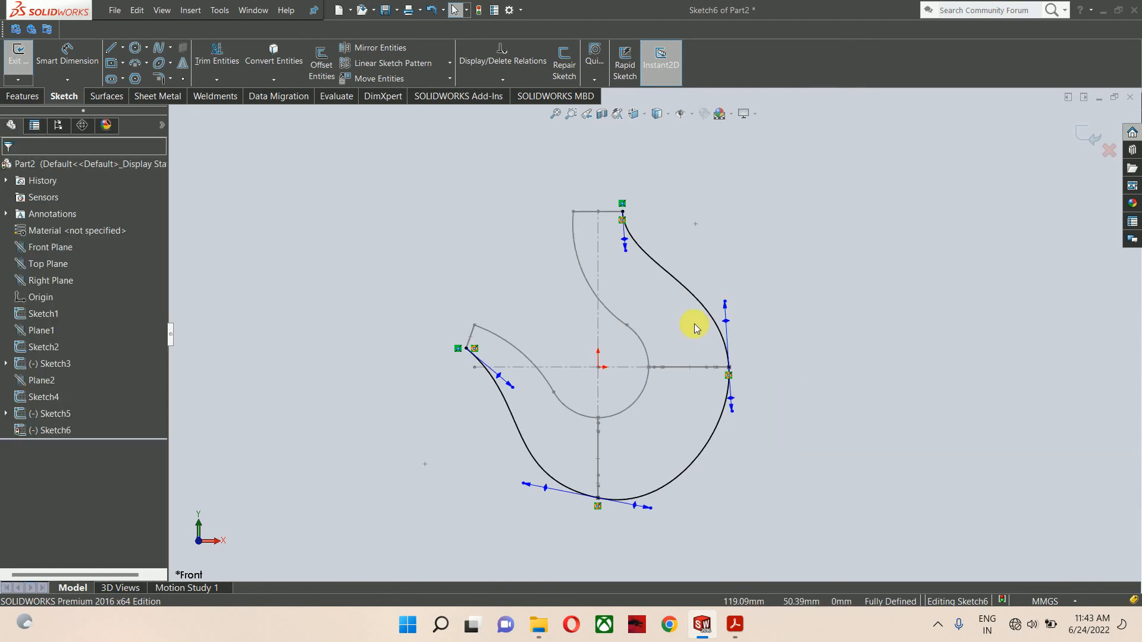
# Step: Steepen the spline's tangent slightly at the hook tip
pyautogui.scroll(-3, 516, 377)
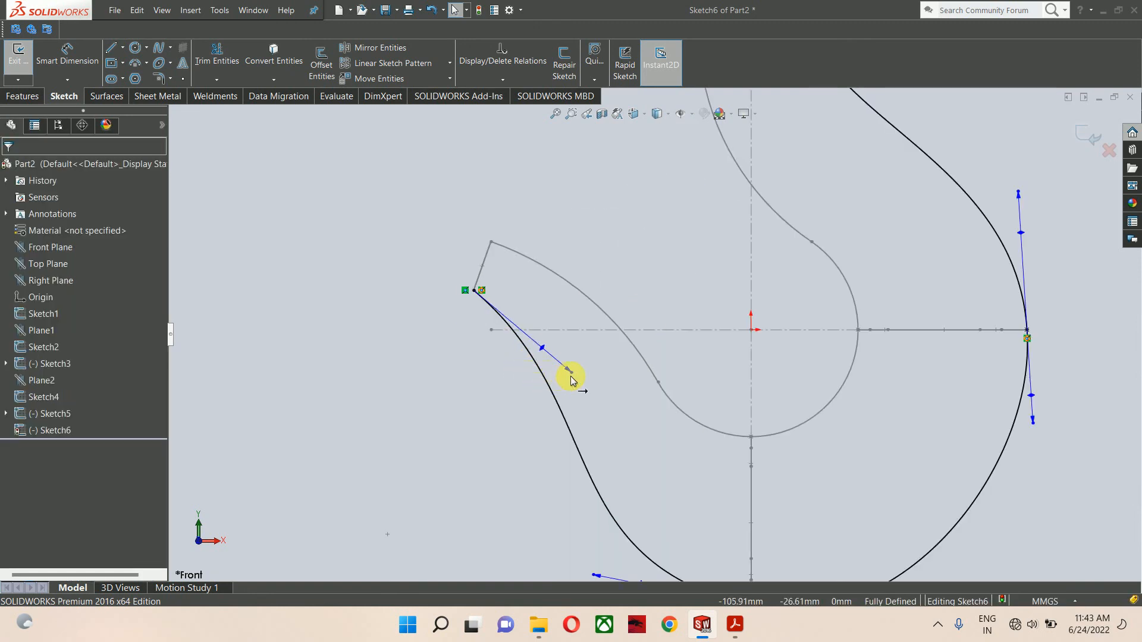
pyautogui.moveTo(574, 374)
pyautogui.mouseDown()
pyautogui.moveTo(565, 386)
pyautogui.moveTo(559, 378)
pyautogui.mouseUp()
pyautogui.click(477, 441)
pyautogui.scroll(4, 654, 334)
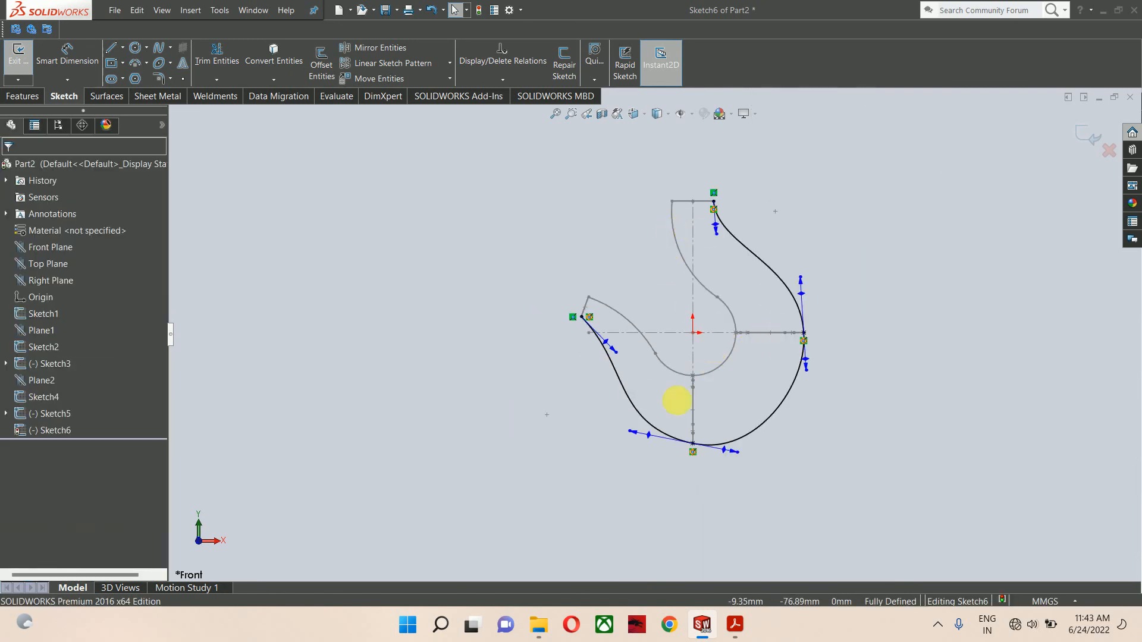
# Step: Flatten the tangent at the spline's bottom point to about 172 degrees and exit the sketch
pyautogui.moveTo(630, 437); pyautogui.dragTo(641, 438)
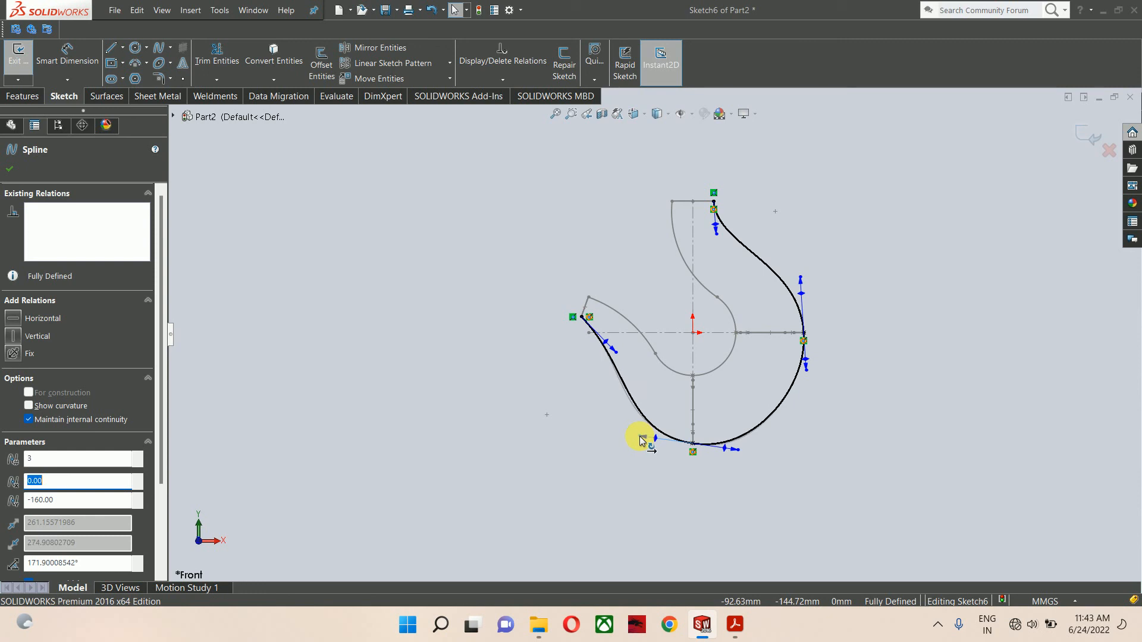
pyautogui.click(594, 439)
pyautogui.click(1088, 137)
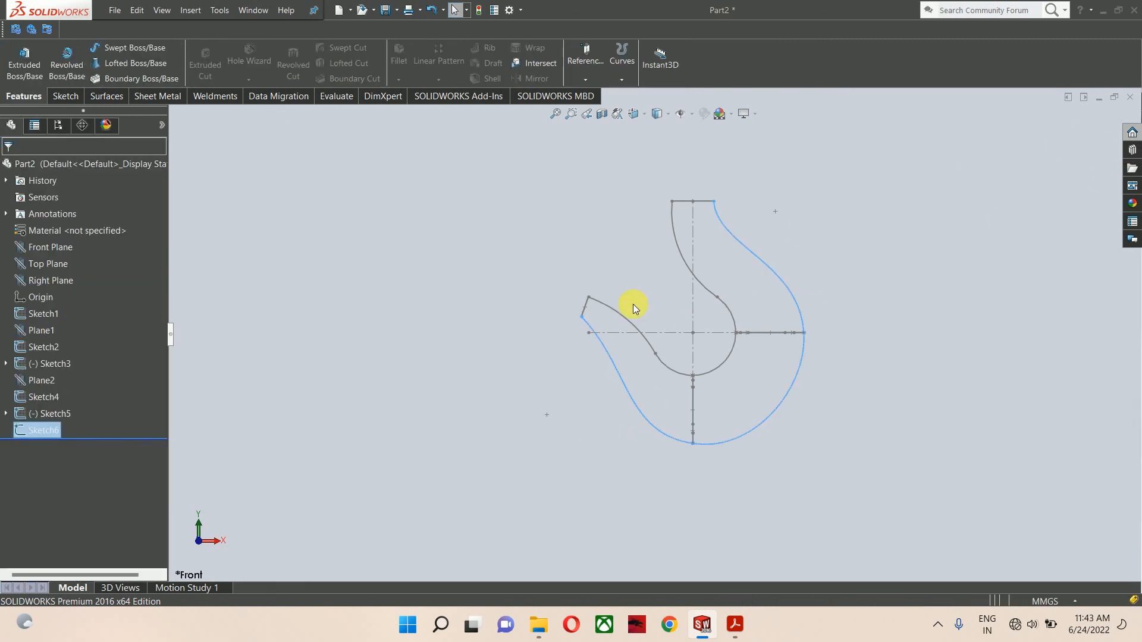
# Step: Start a Lofted Boss/Base through the shank circle, the horizontal section, the vertical section and the tip circle as profiles
pyautogui.moveTo(629, 306); pyautogui.dragTo(767, 492, button='middle')
pyautogui.click(767, 492)
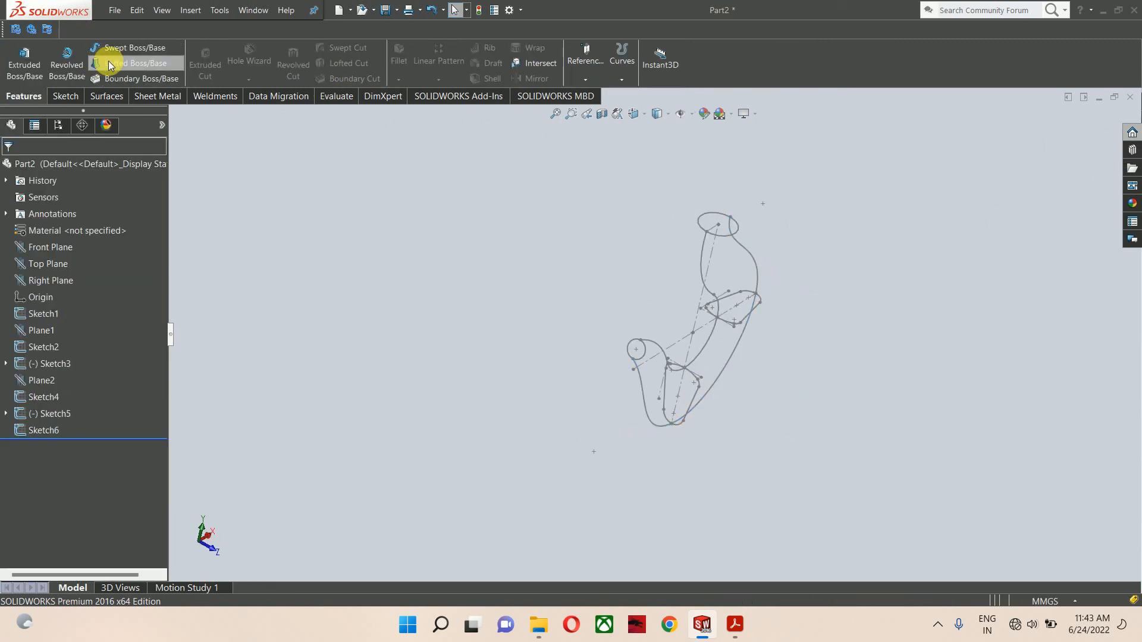
pyautogui.click(135, 63)
pyautogui.click(710, 212)
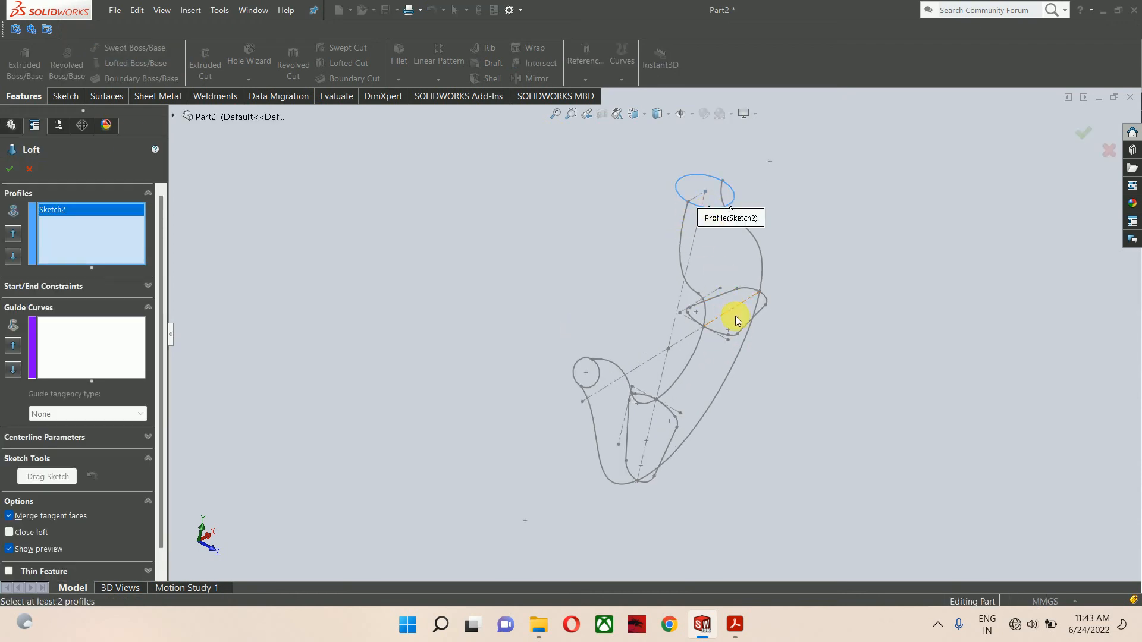
pyautogui.click(748, 323)
pyautogui.click(673, 434)
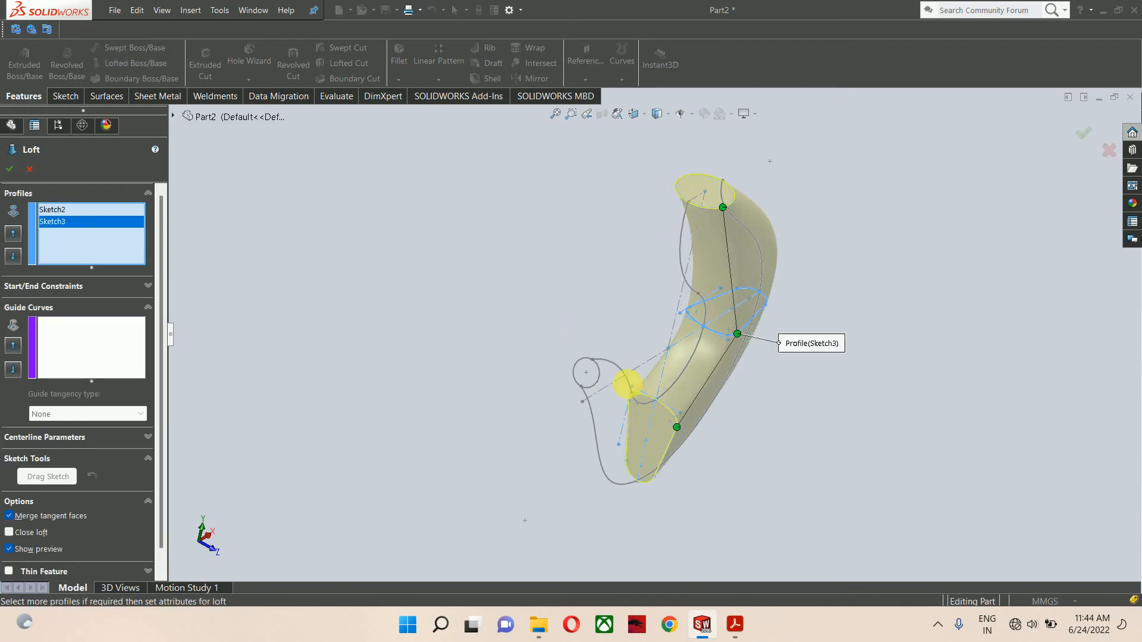
pyautogui.click(603, 376)
# Step: Use the inner hook curve (Sketch1) and the outer spline as the loft's guide curves and create the loft
pyautogui.click(100, 340)
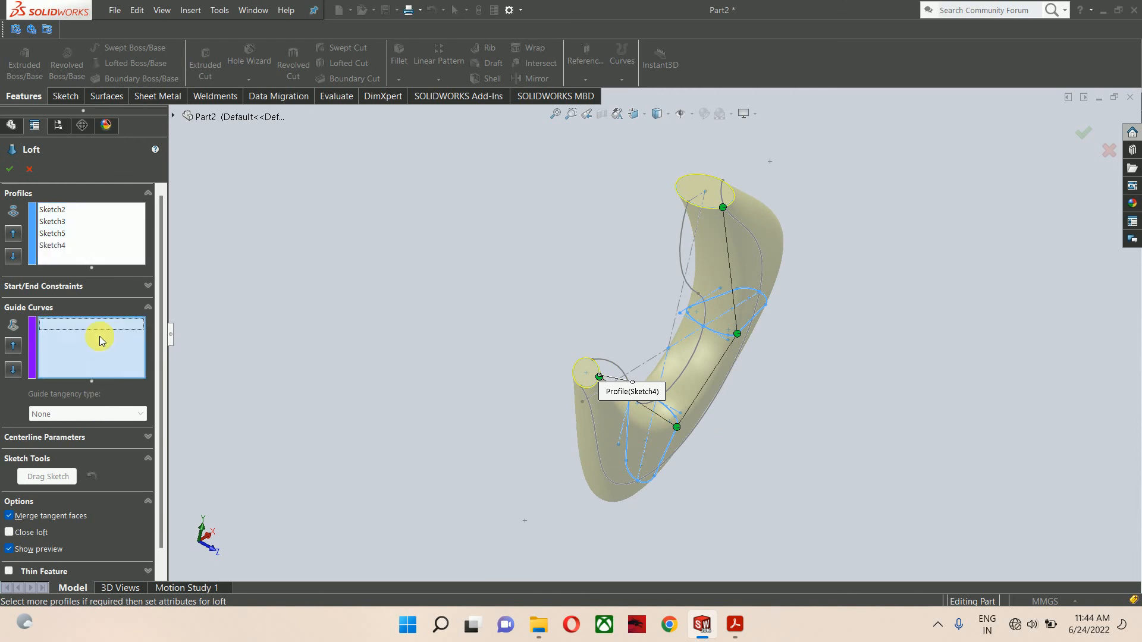
pyautogui.click(683, 235)
pyautogui.moveTo(651, 278); pyautogui.dragTo(625, 280, button='middle')
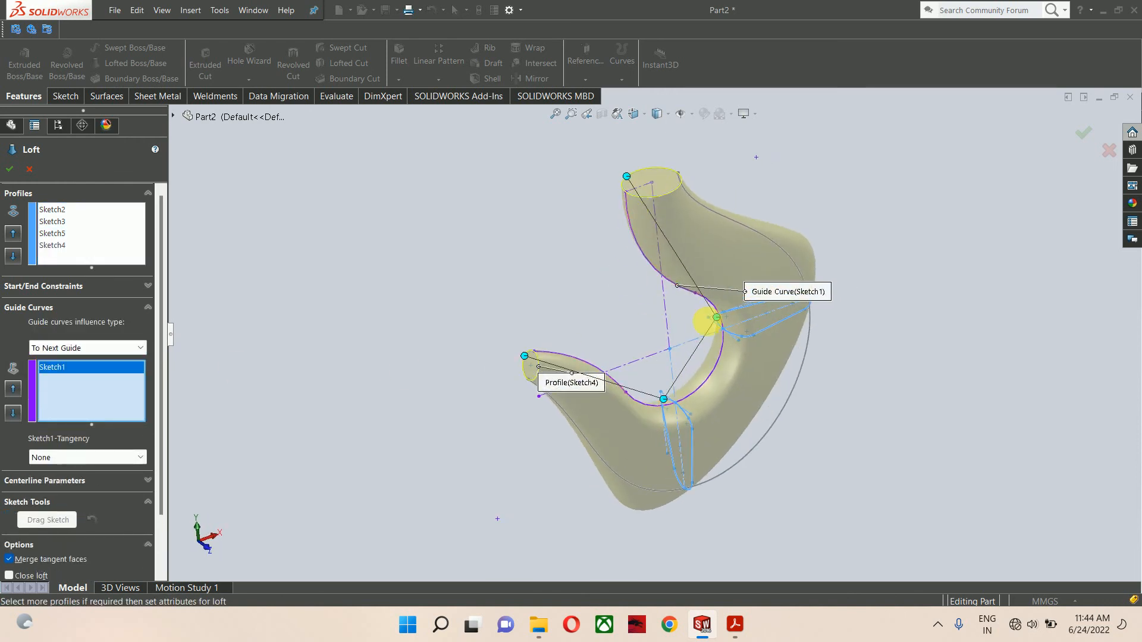
pyautogui.click(799, 383)
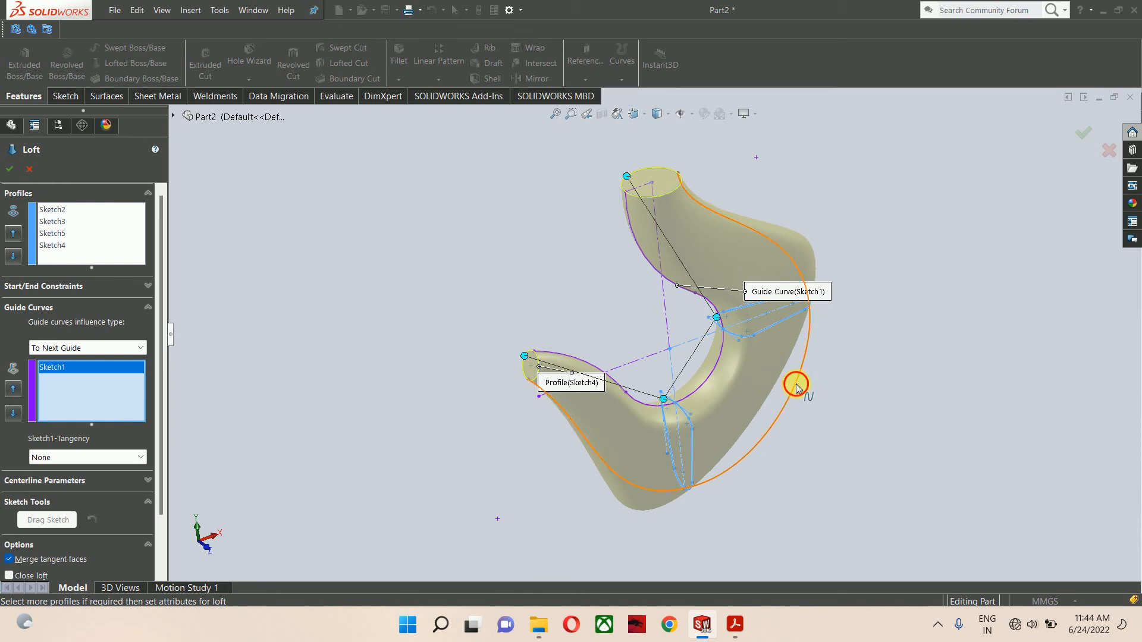
pyautogui.click(1083, 136)
pyautogui.moveTo(837, 269); pyautogui.dragTo(798, 414, button='middle')
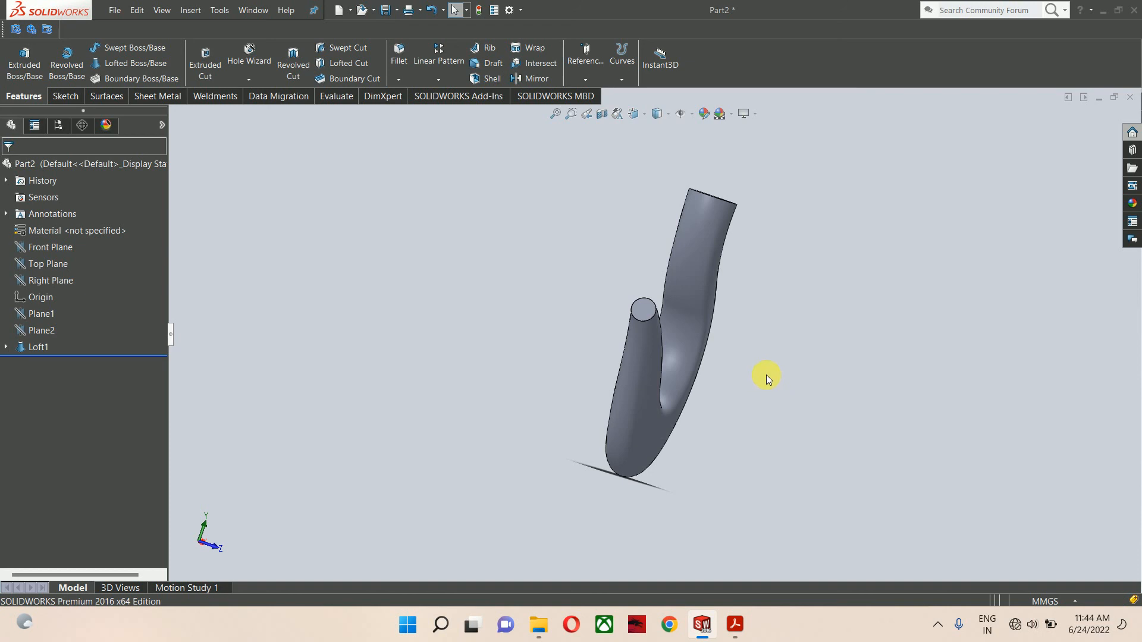